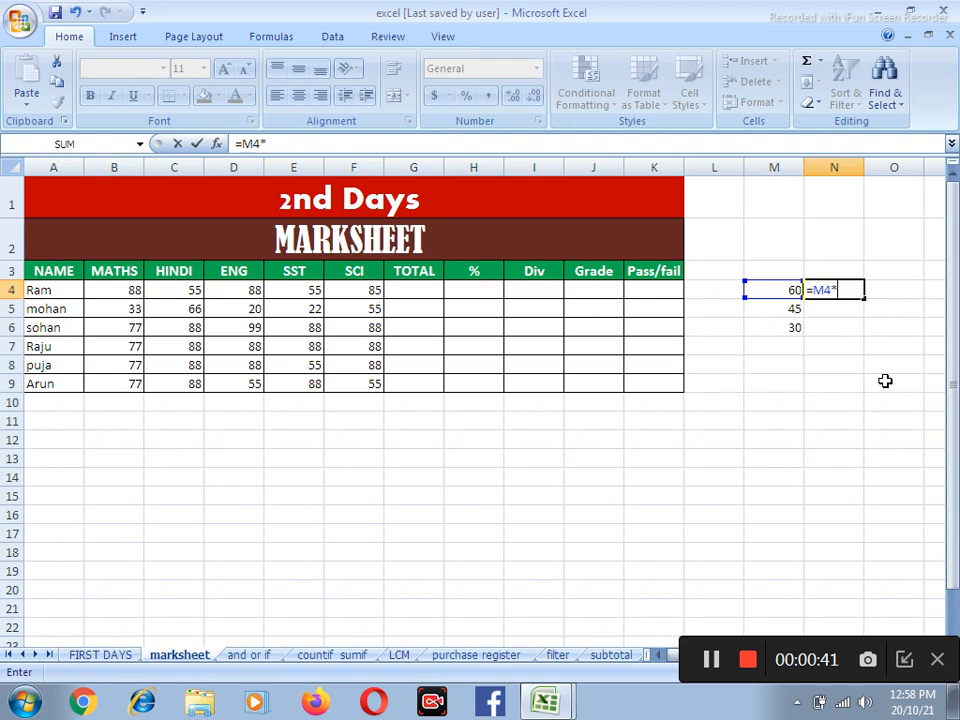
# Complete the formula in N4 as M4 times 5 and enter =M5*5 in N5
pyautogui.press('Return')
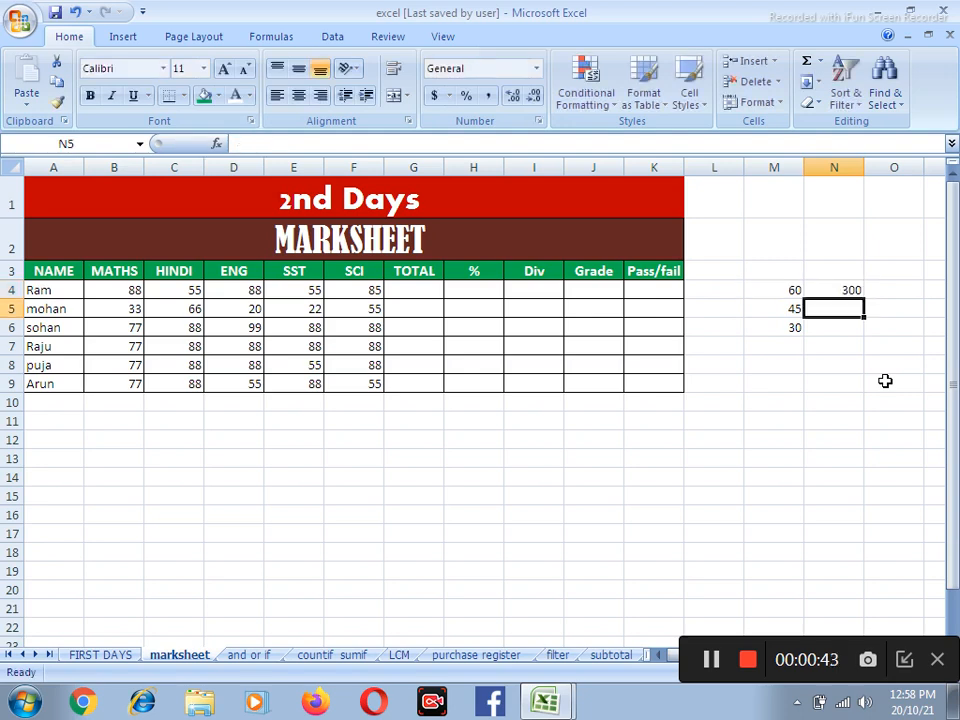
pyautogui.write('=')
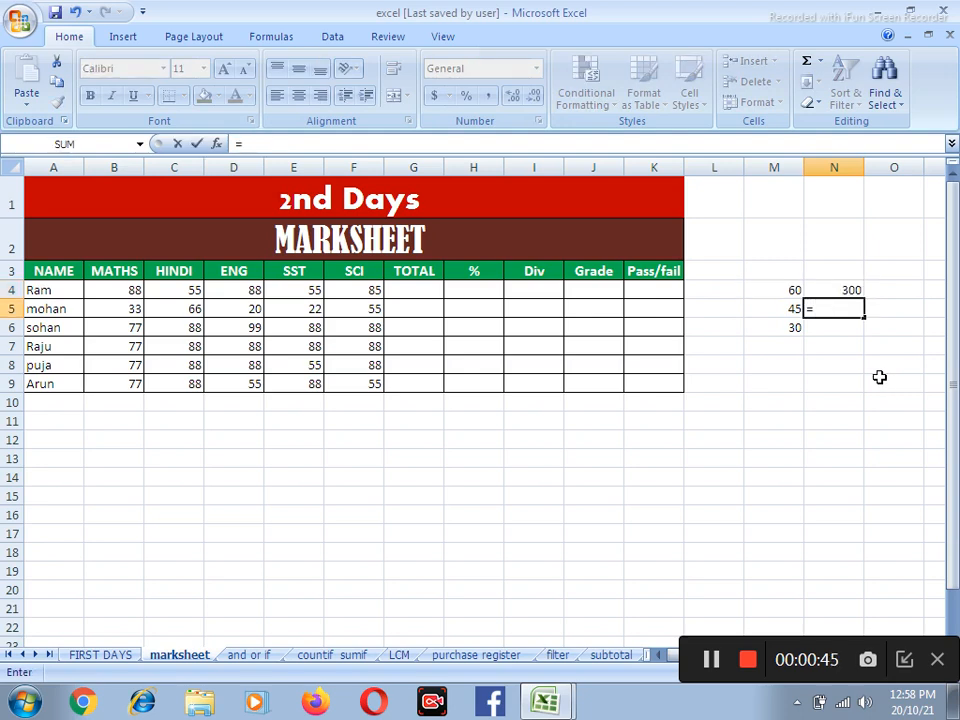
pyautogui.click(785, 297)
pyautogui.click(784, 311)
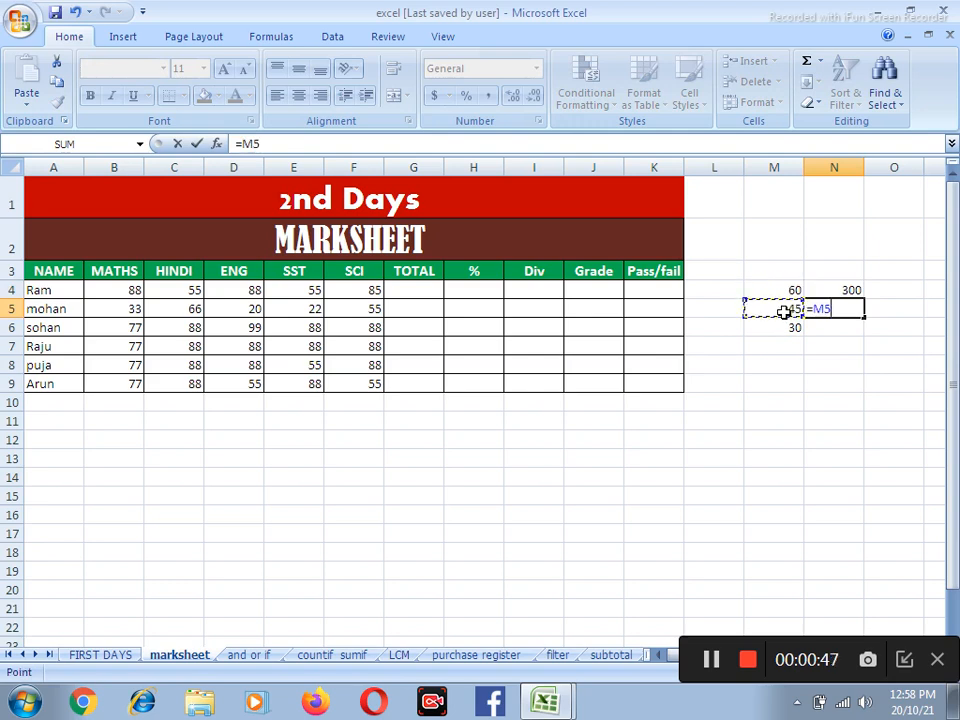
pyautogui.write('*5')
pyautogui.press('Return')
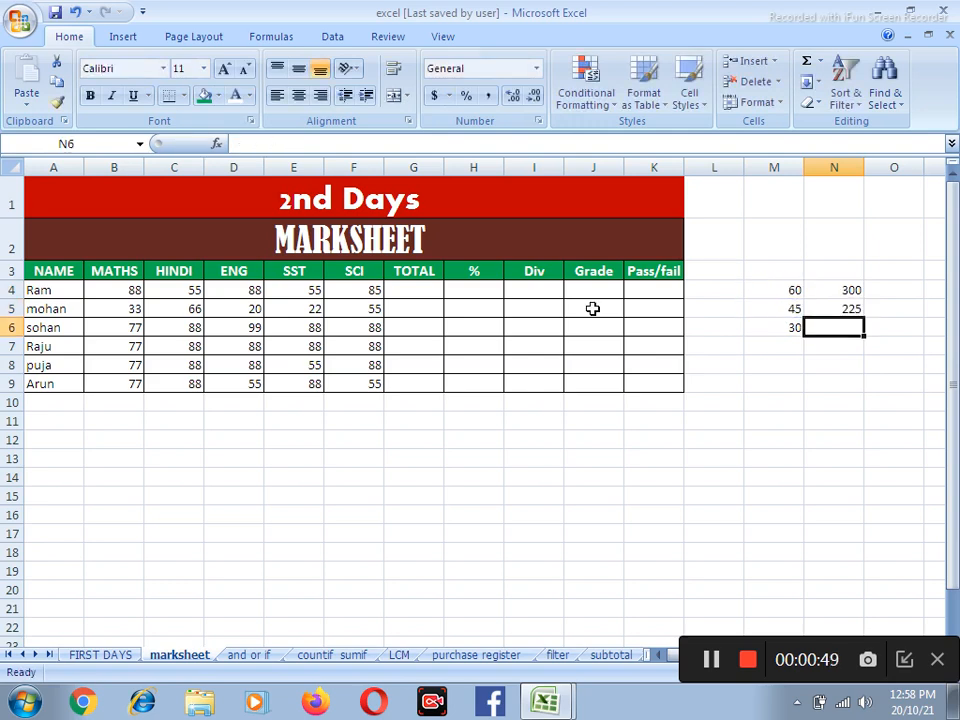
# Calculate the third mark threshold in N6 with the formula =M6*5
pyautogui.click(793, 328)
pyautogui.click(834, 326)
pyautogui.write('=')
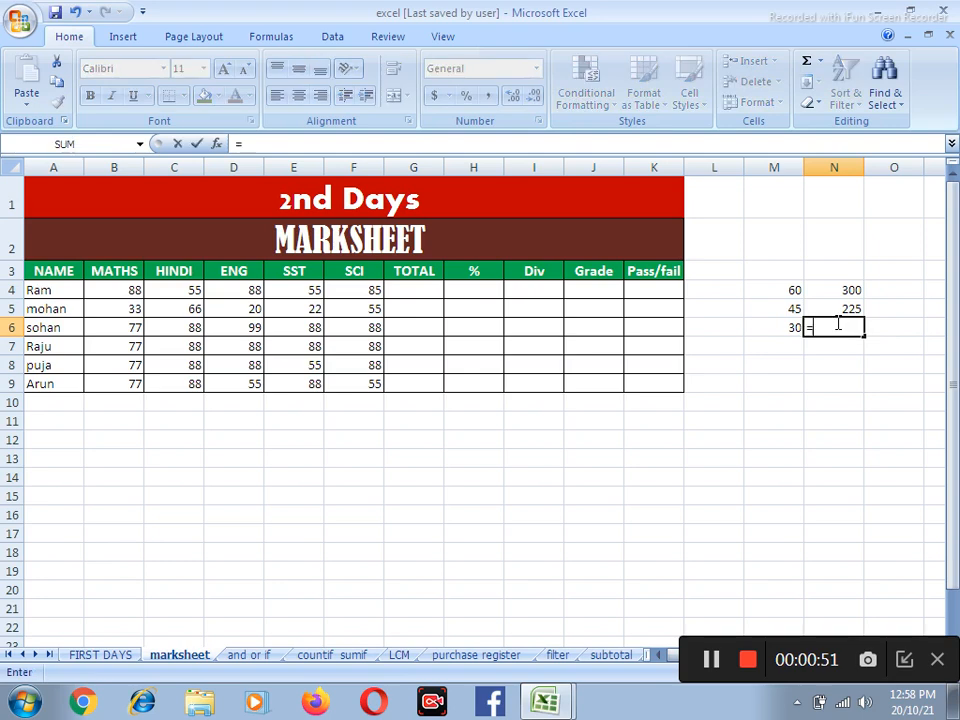
pyautogui.click(775, 328)
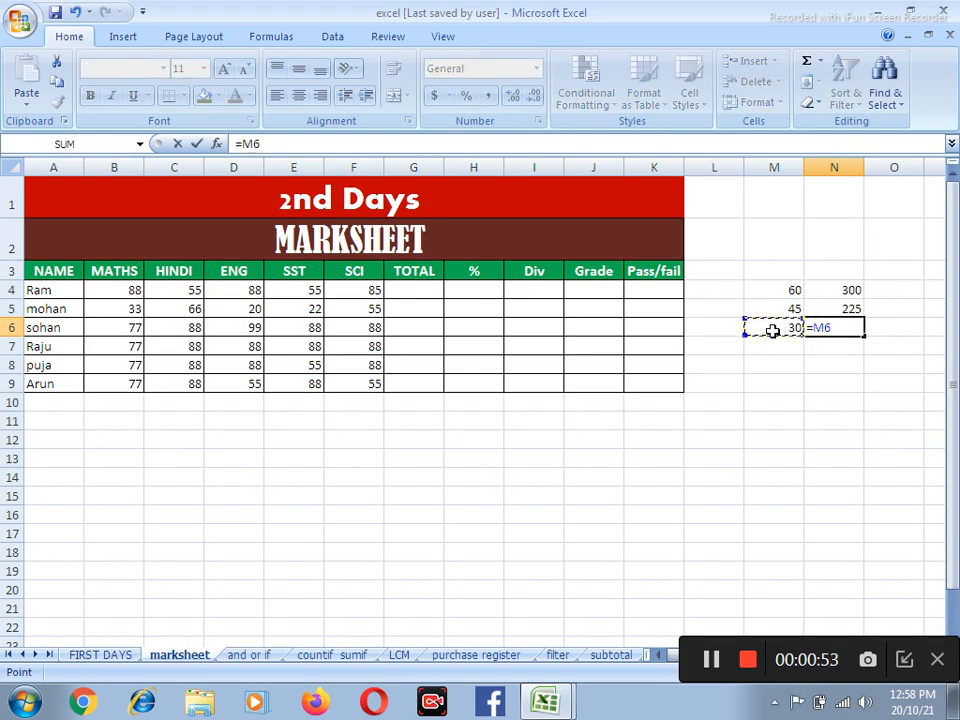
pyautogui.write('*5')
pyautogui.press('Return')
# Label the three thresholds in O4:O6 as first, 2nd and 3rd
pyautogui.click(870, 290)
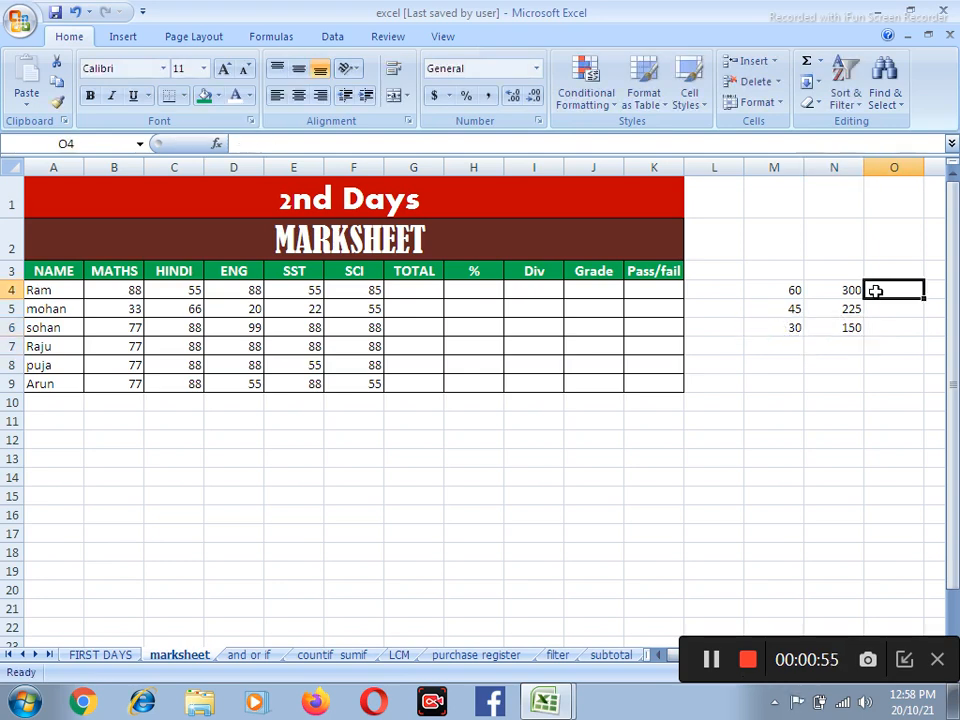
pyautogui.write('fir')
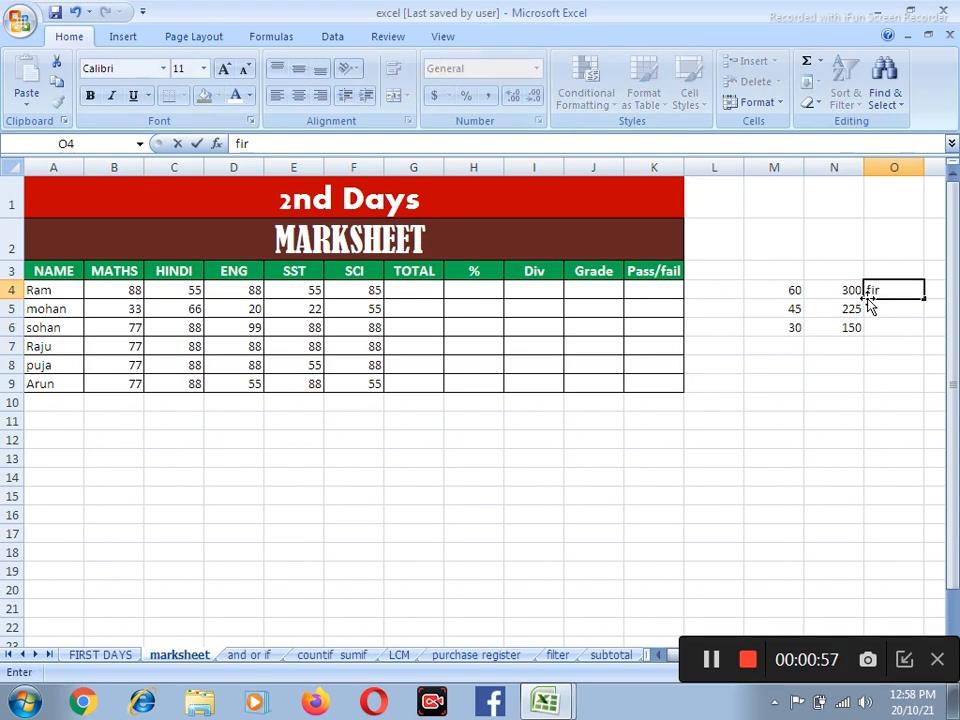
pyautogui.write('st')
pyautogui.press('Return')
pyautogui.write('2nd')
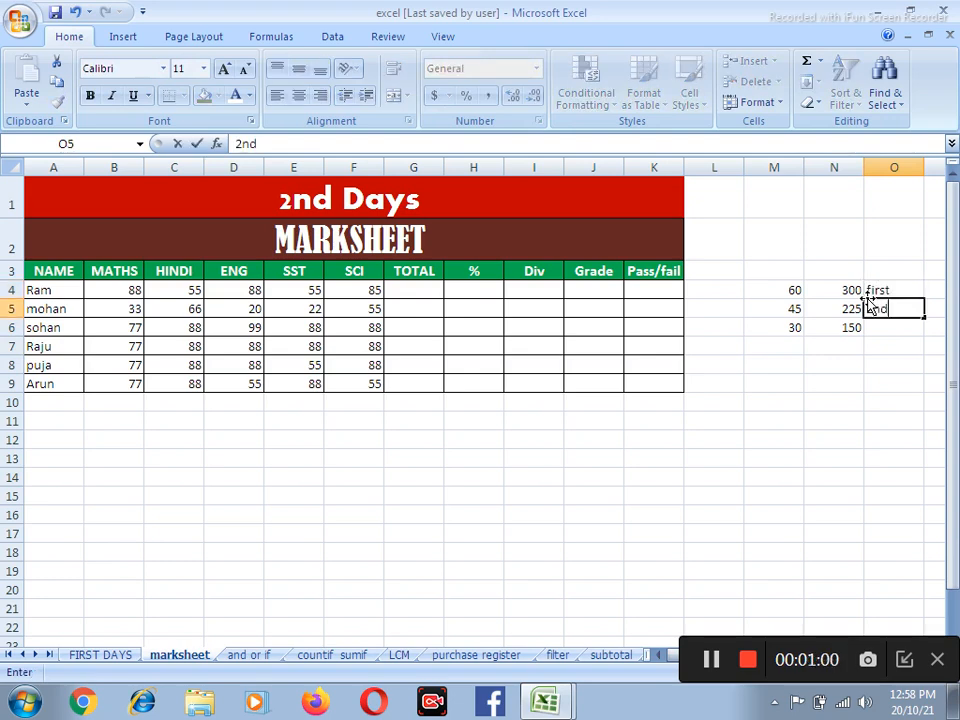
pyautogui.press('Return')
pyautogui.write('3r')
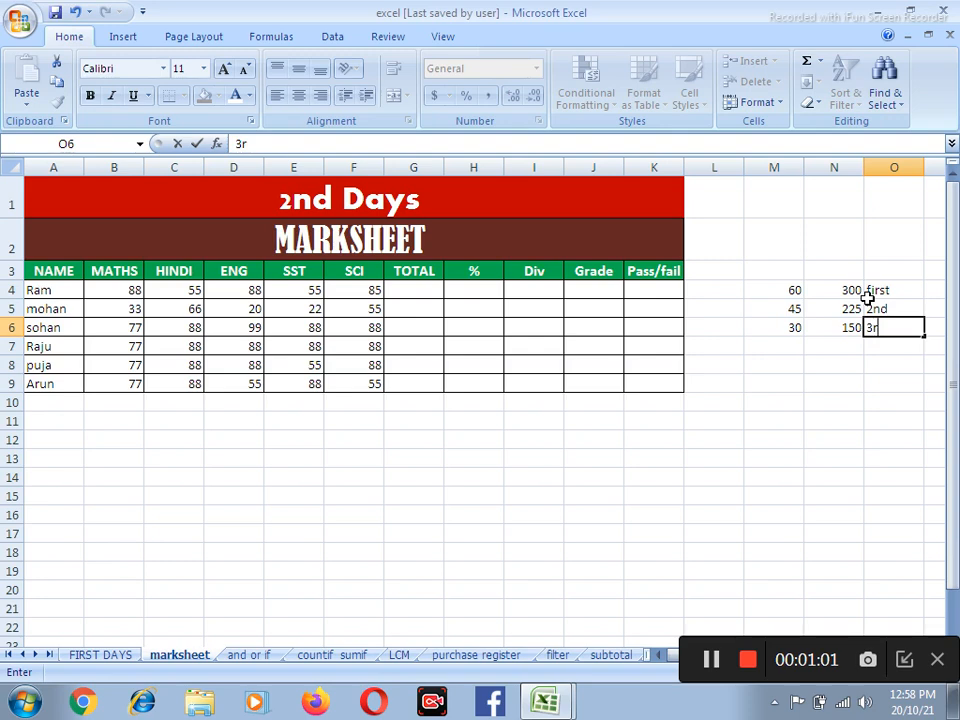
pyautogui.write('d')
pyautogui.press('Return')
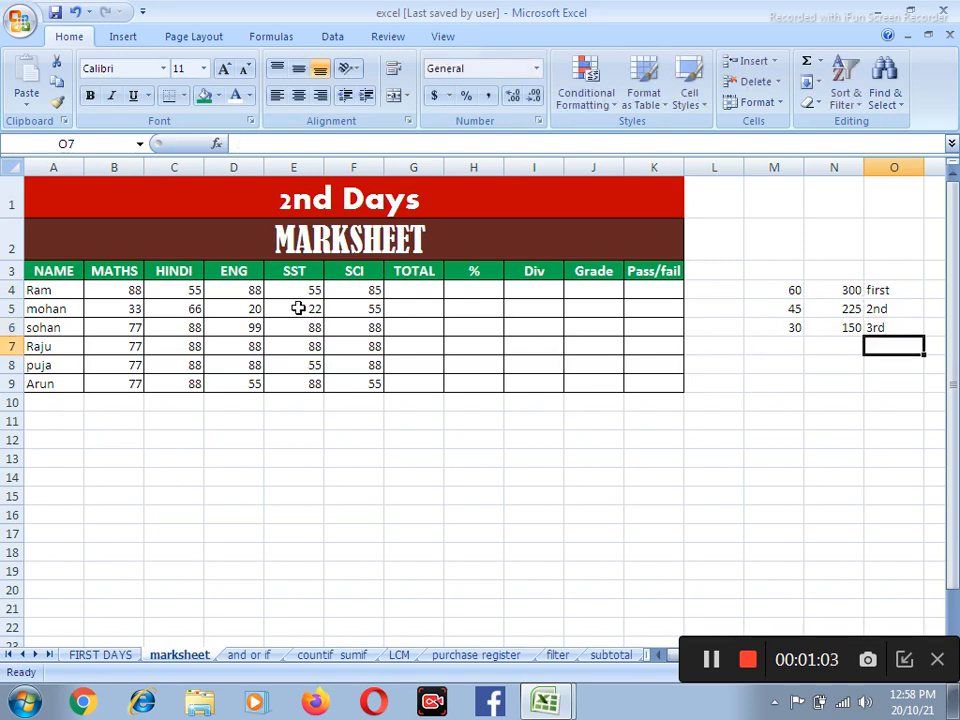
# Total the first student's five subject marks in G4 with =SUM(B4:F4)
pyautogui.scroll(2, 298, 308)
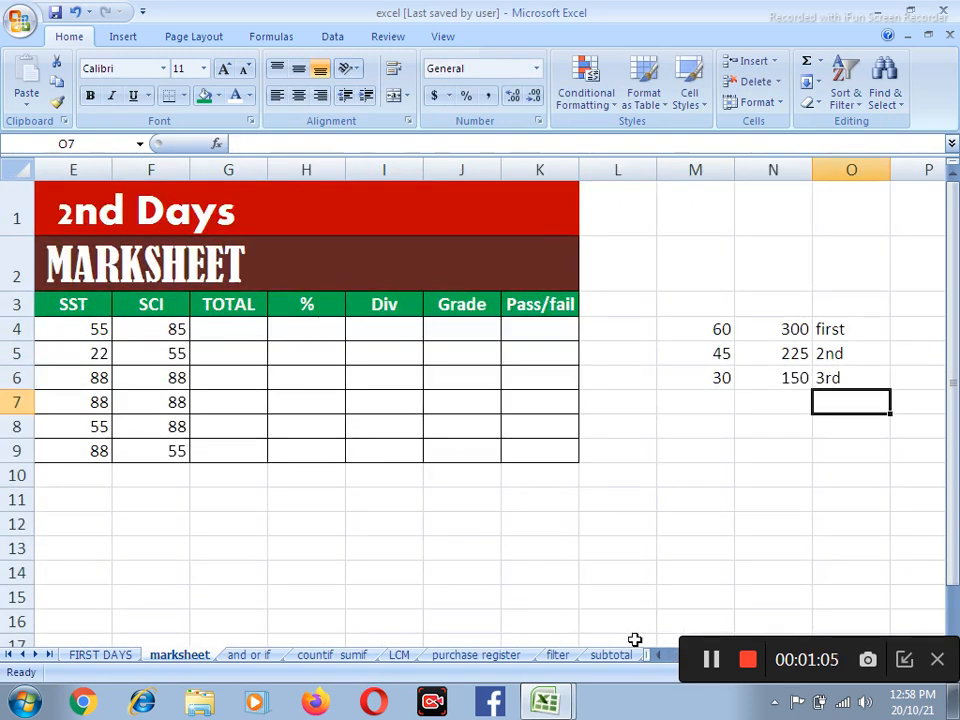
pyautogui.click(659, 656)
pyautogui.click(659, 656)
pyautogui.click(659, 656)
pyautogui.click(659, 656)
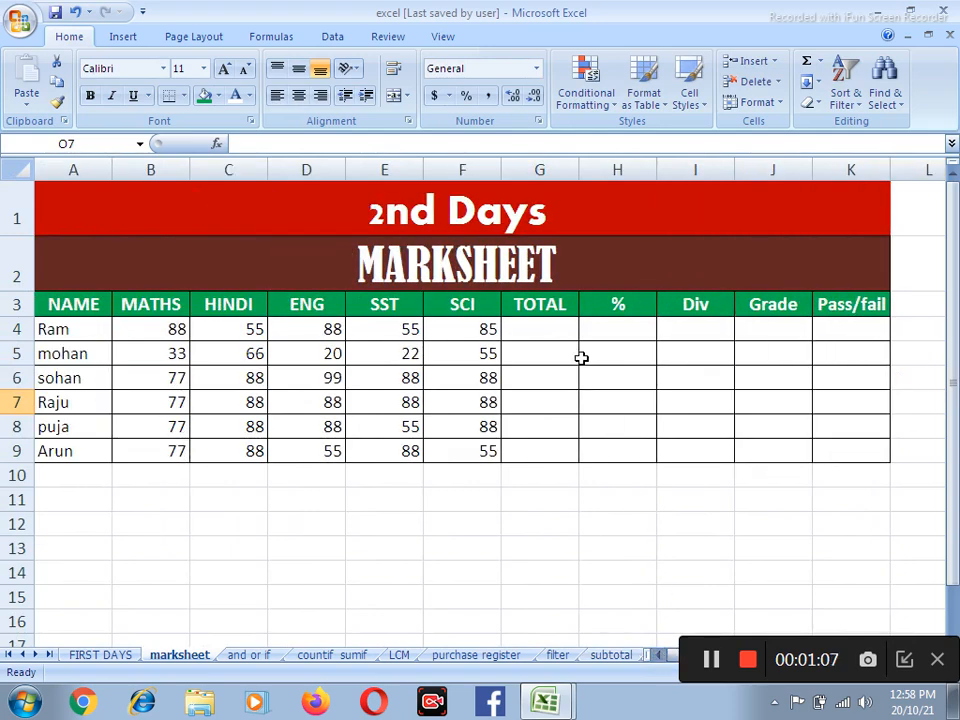
pyautogui.click(551, 328)
pyautogui.write('=')
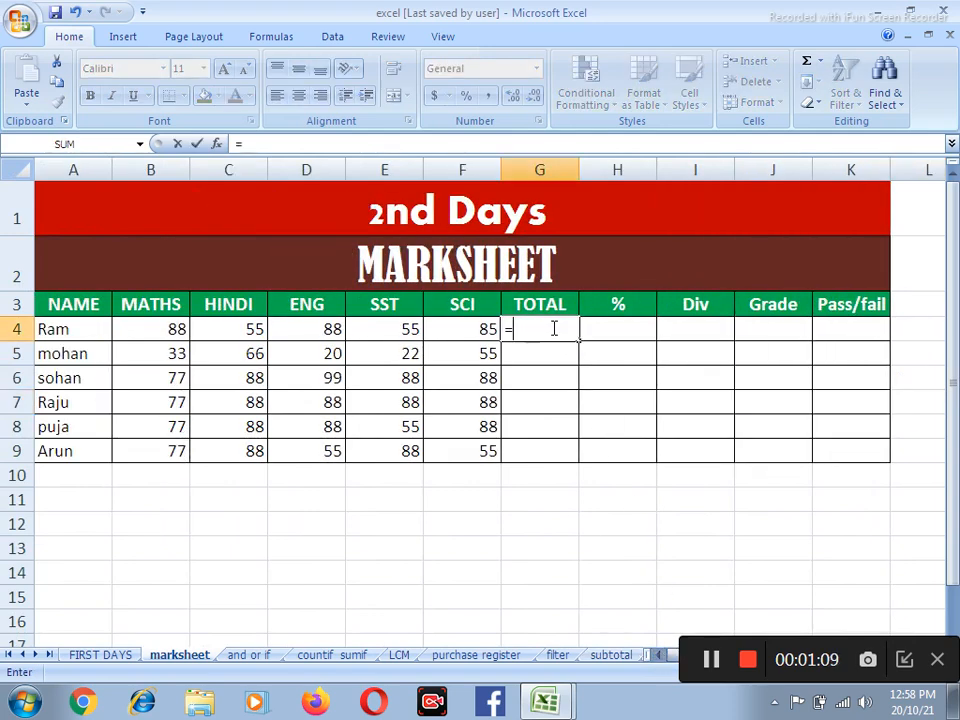
pyautogui.write('sum(')
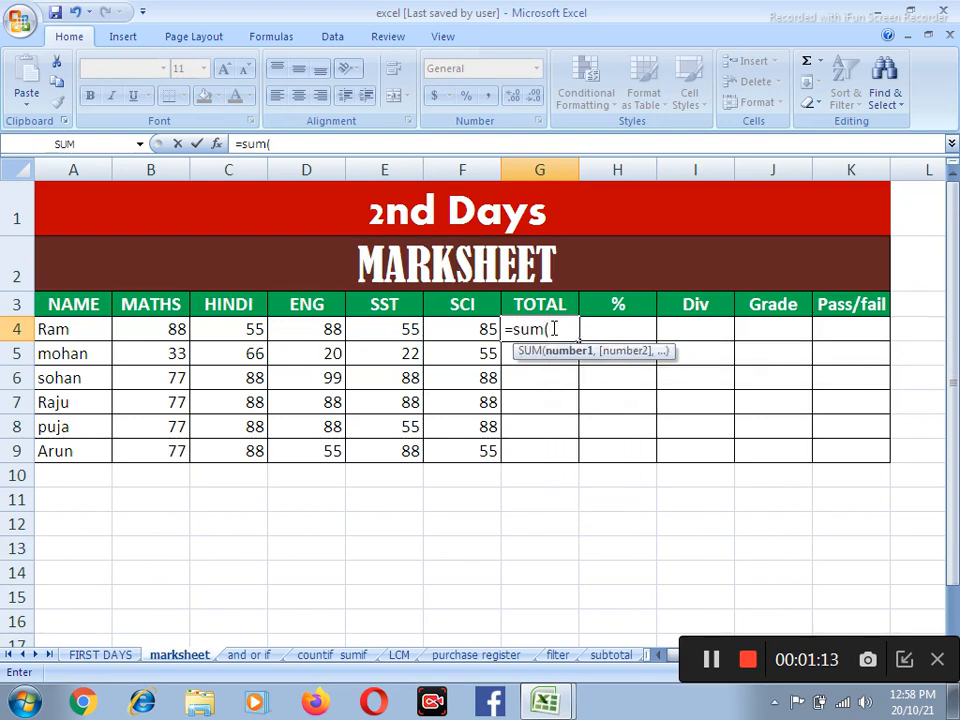
pyautogui.moveTo(155, 330); pyautogui.dragTo(489, 332)
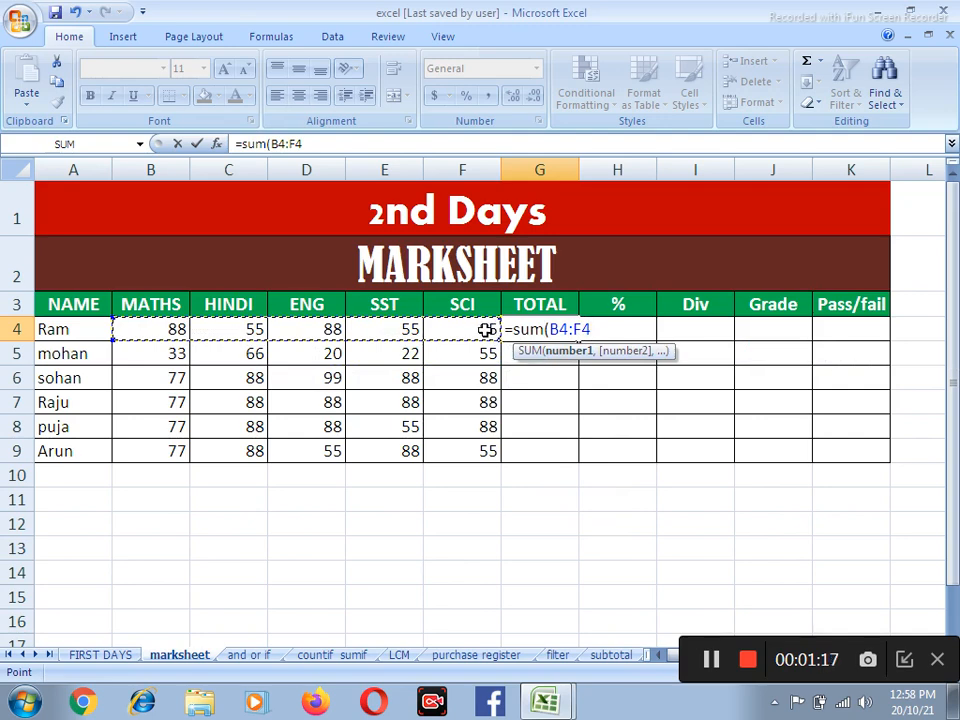
pyautogui.write(')')
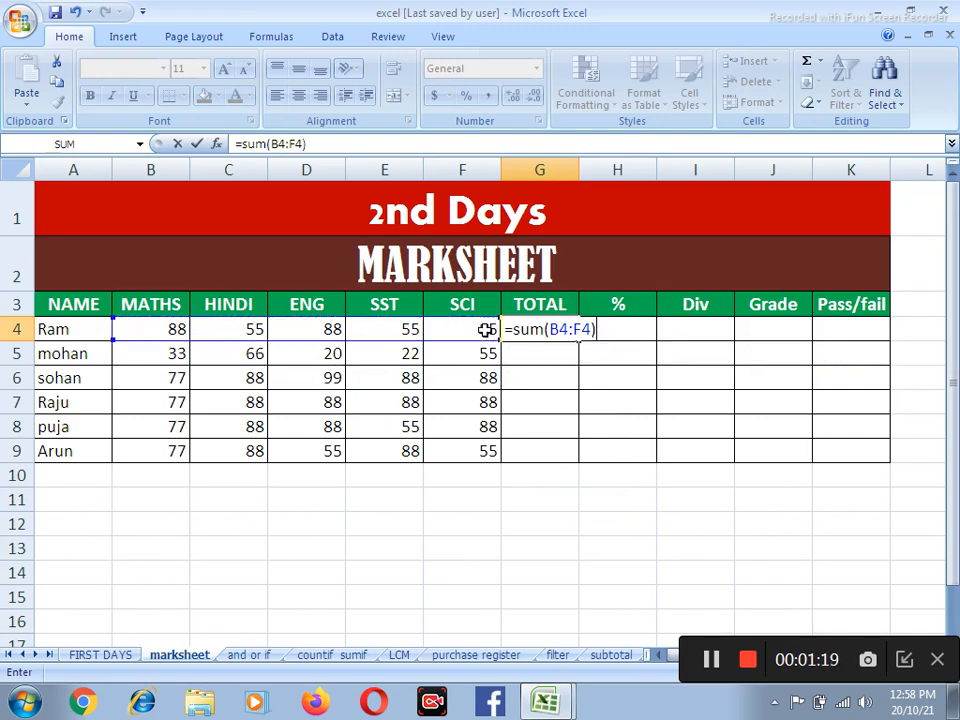
pyautogui.press('Return')
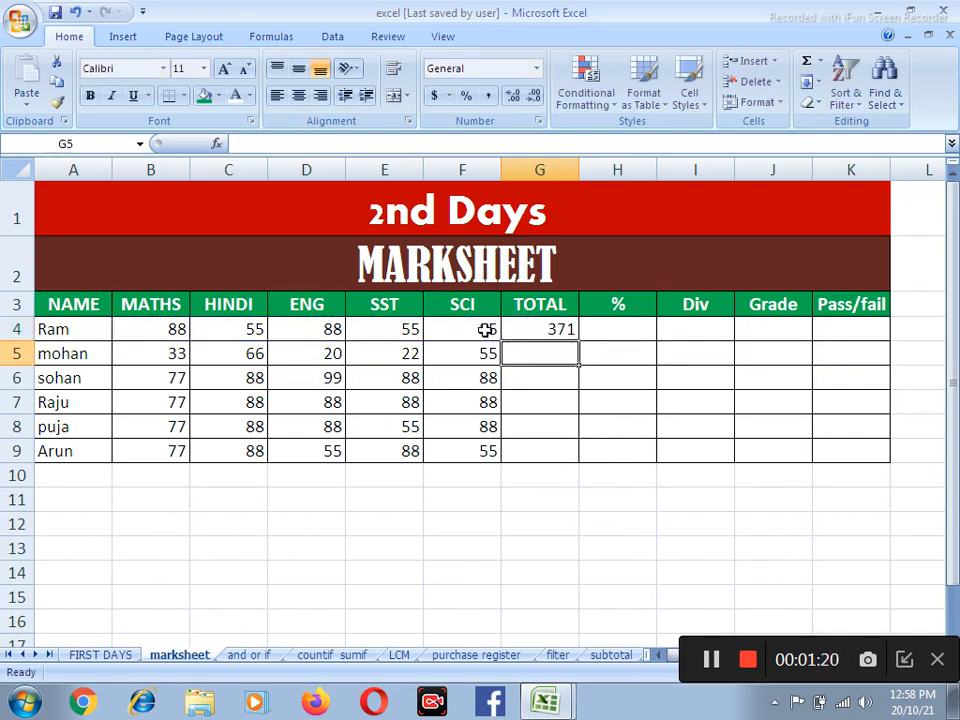
# Try extending the total formula from G4 through G9, and clear the copied totals in G5:G9
pyautogui.click(548, 327)
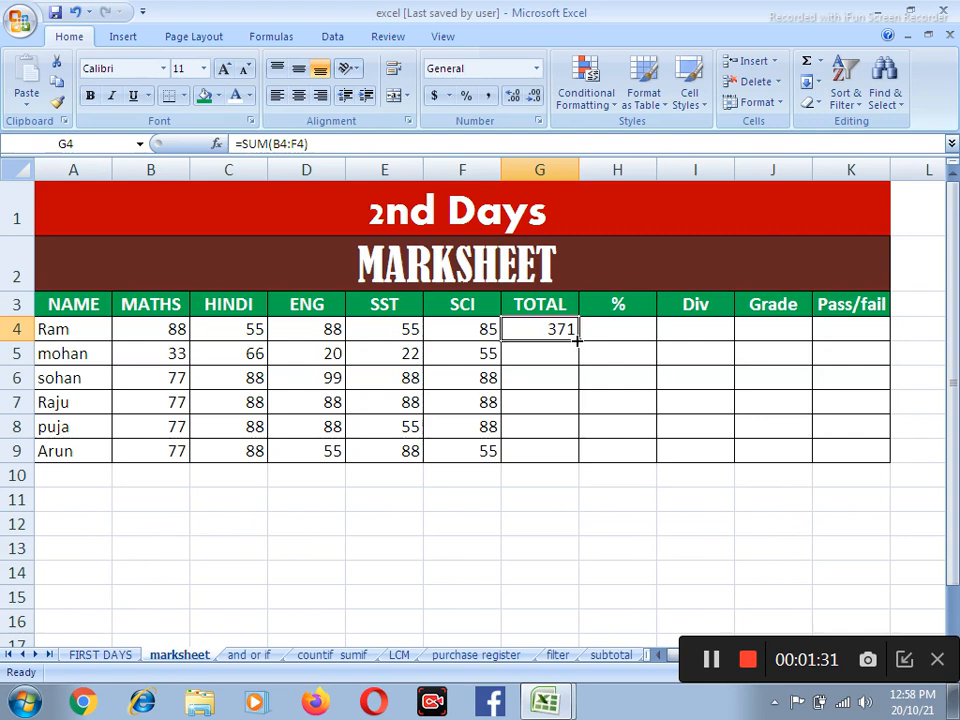
pyautogui.moveTo(580, 341); pyautogui.dragTo(580, 463)
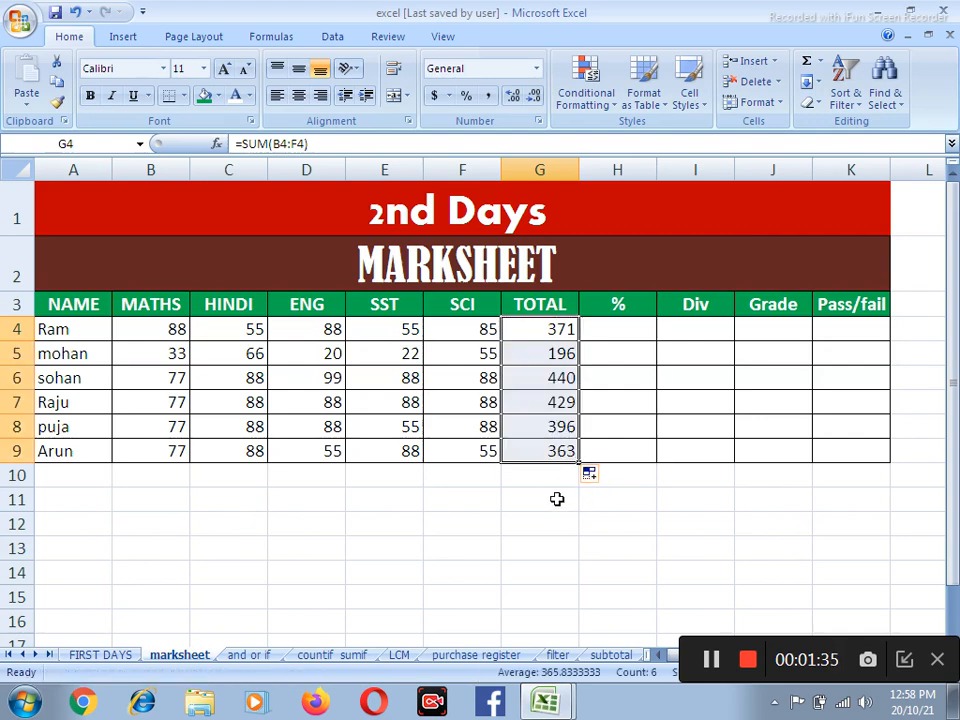
pyautogui.press('Delete')
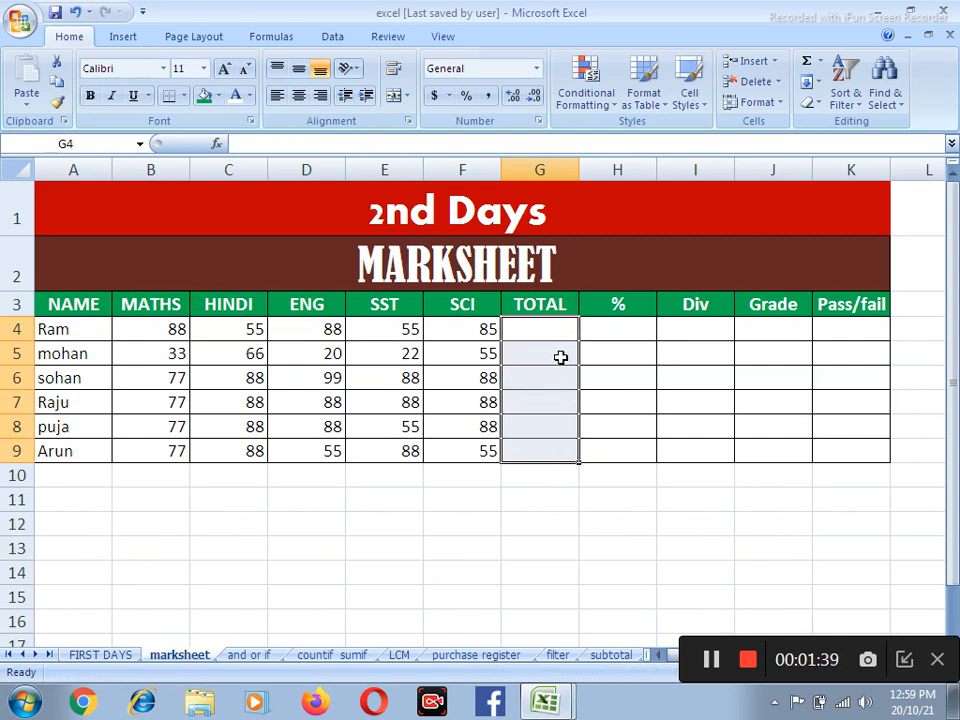
pyautogui.hotkey('ctrl', 'z')
pyautogui.moveTo(563, 358); pyautogui.dragTo(574, 450)
pyautogui.press('Delete')
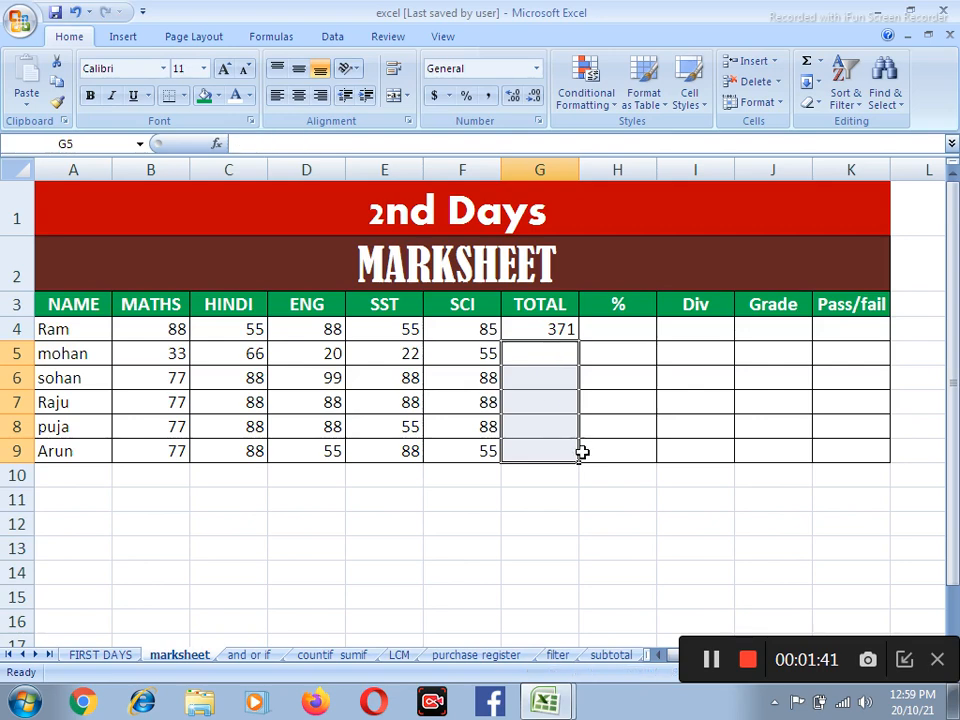
# Fill the total formula in G4 down through G9 for all students
pyautogui.click(618, 430)
pyautogui.moveTo(540, 328); pyautogui.dragTo(556, 446)
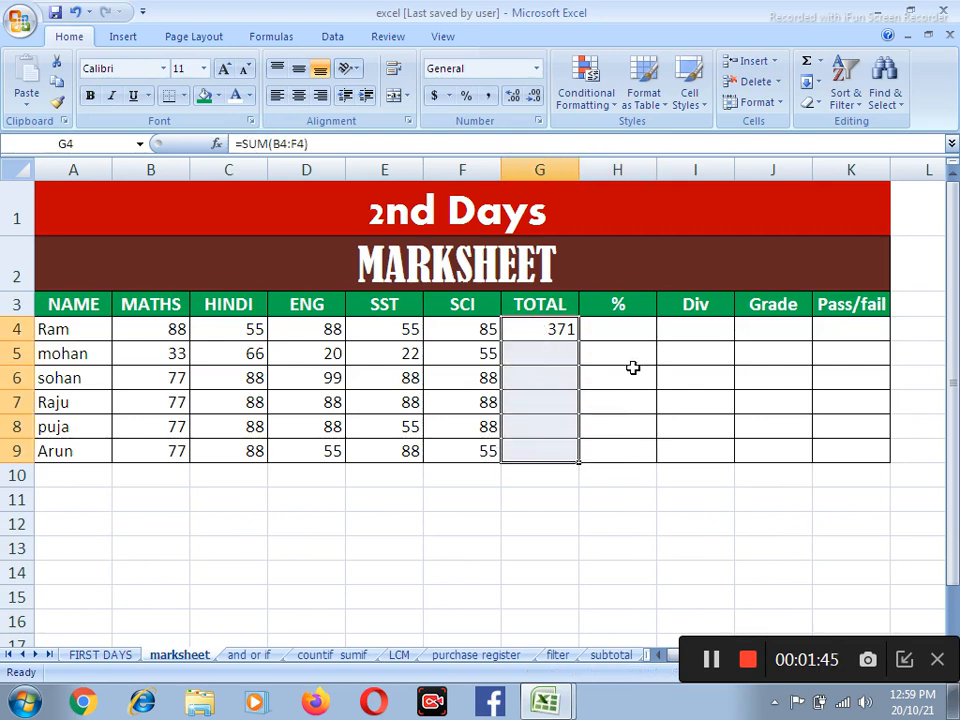
pyautogui.hotkey('ctrl', 'd')
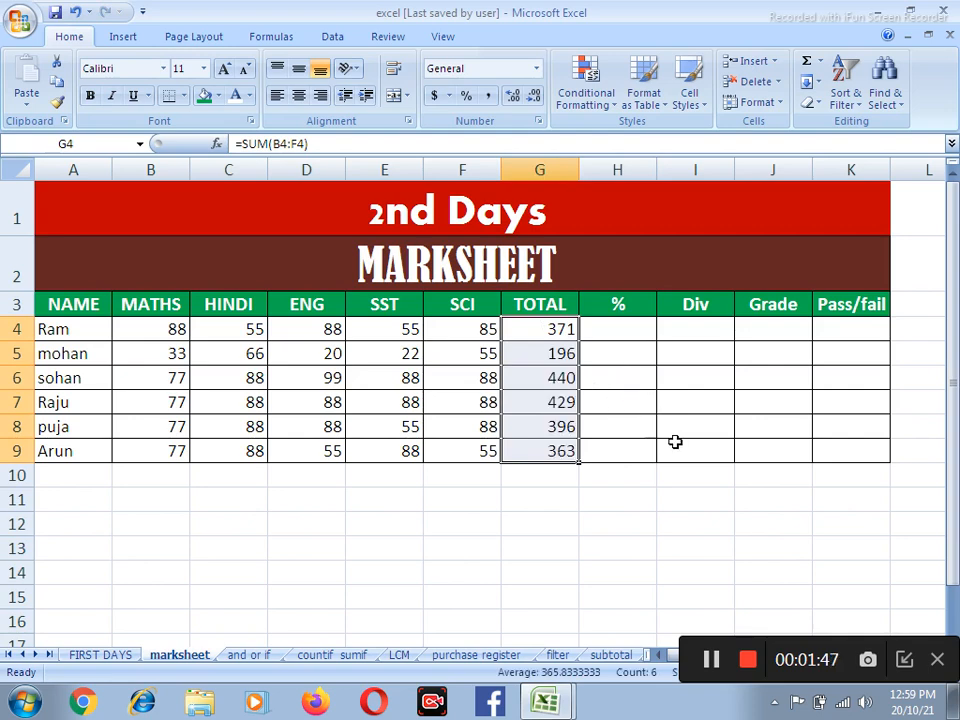
# Enter the percentage formula =G4/5*100 in H4 for the first student
pyautogui.click(624, 327)
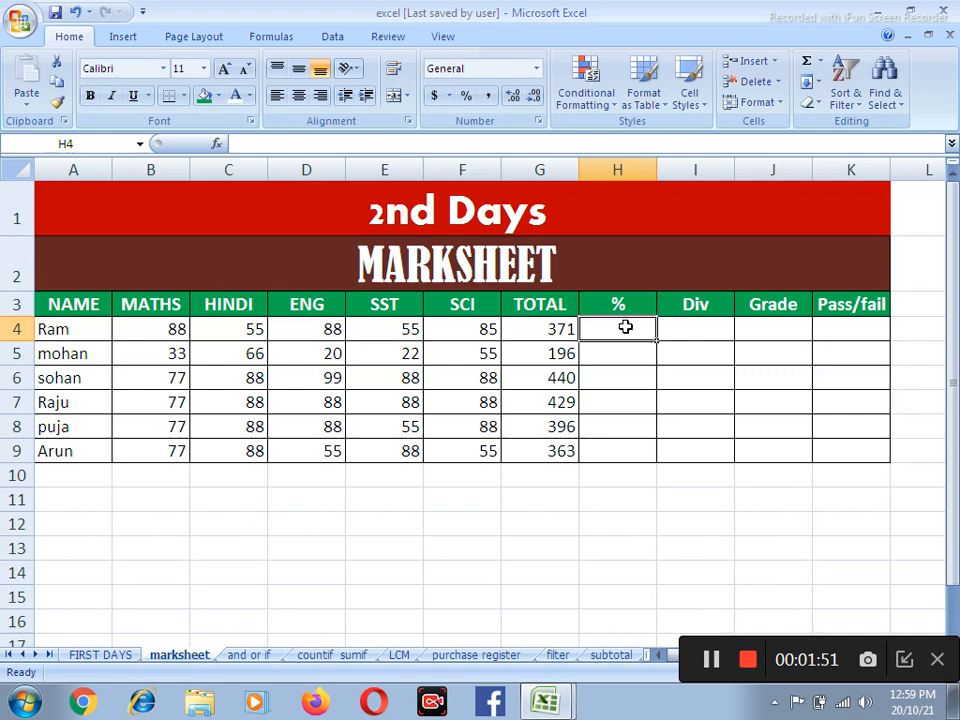
pyautogui.write('=')
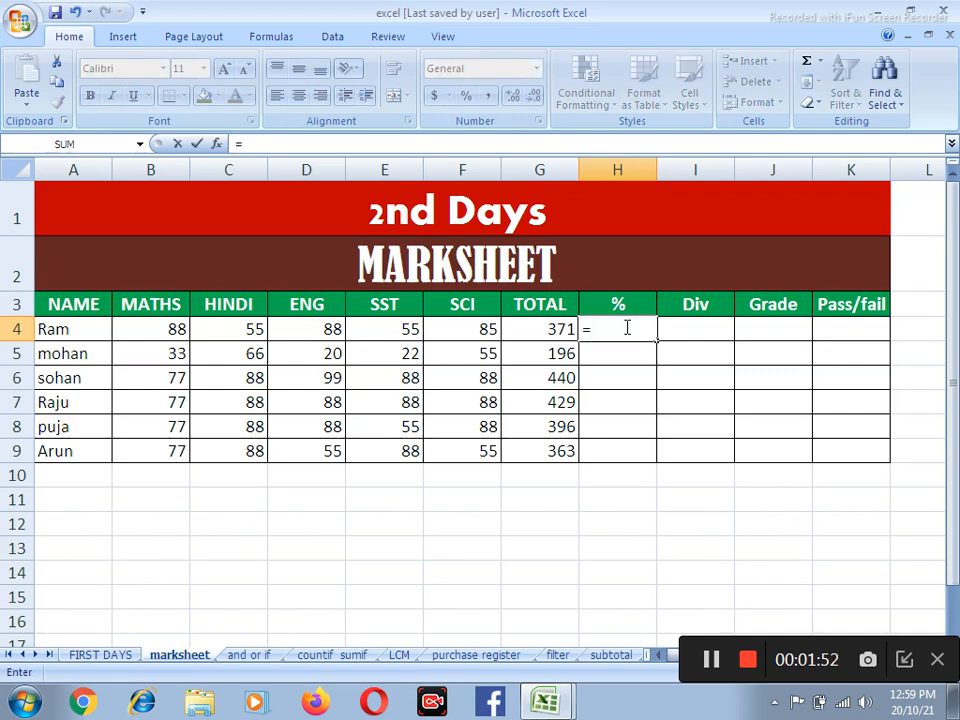
pyautogui.click(541, 334)
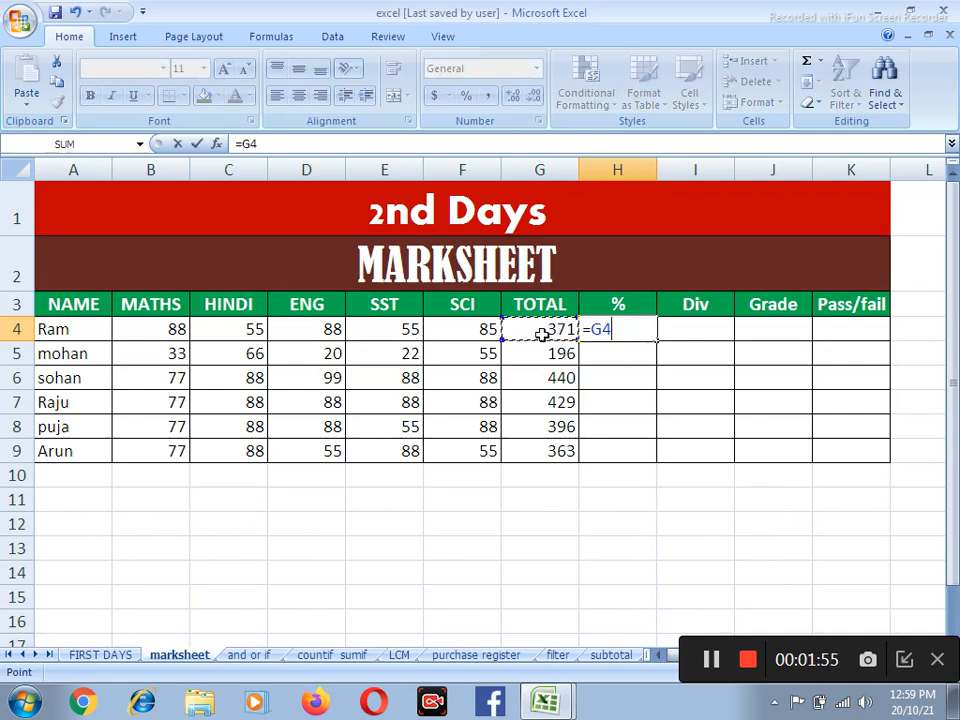
pyautogui.write('/5*100')
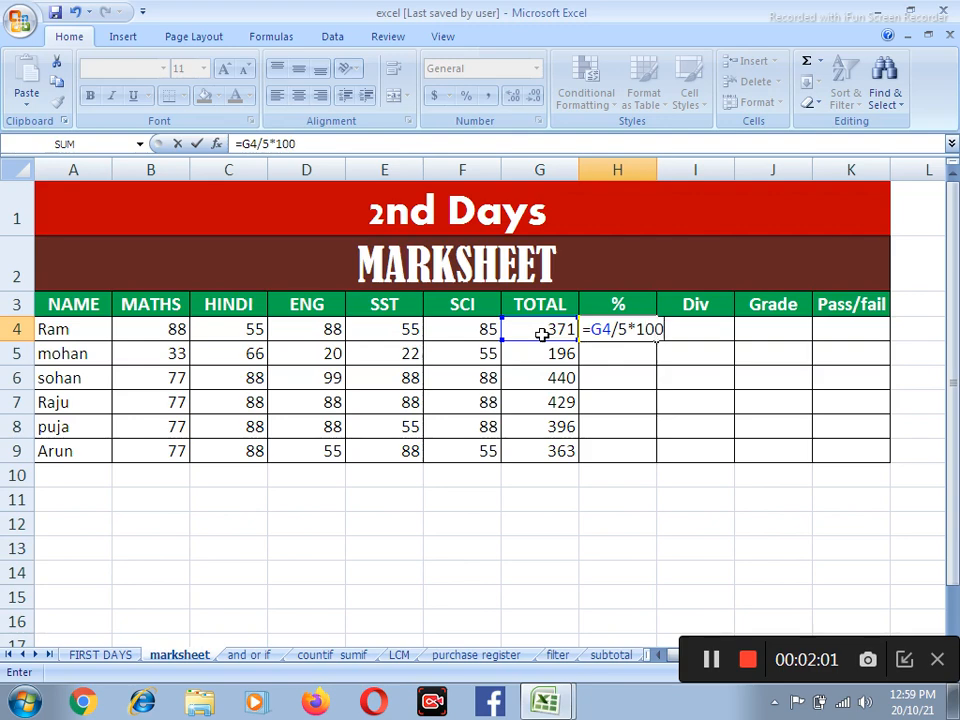
pyautogui.press('Return')
# Correct the percentage formula in H4 to =G4/500*100
pyautogui.click(635, 330)
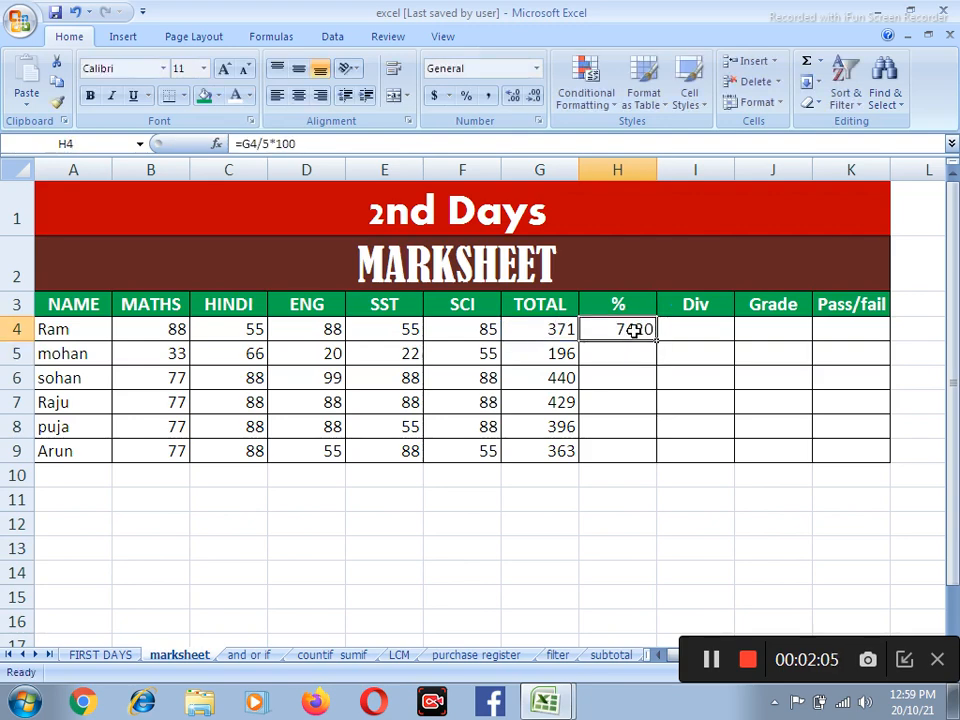
pyautogui.doubleClick(638, 329)
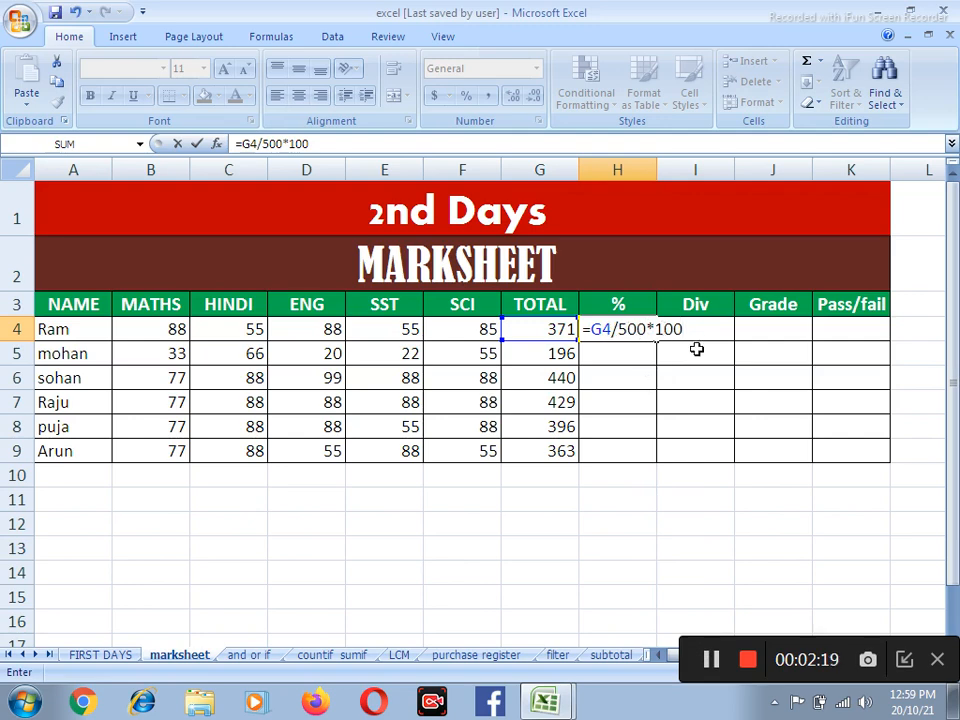
pyautogui.press('Return')
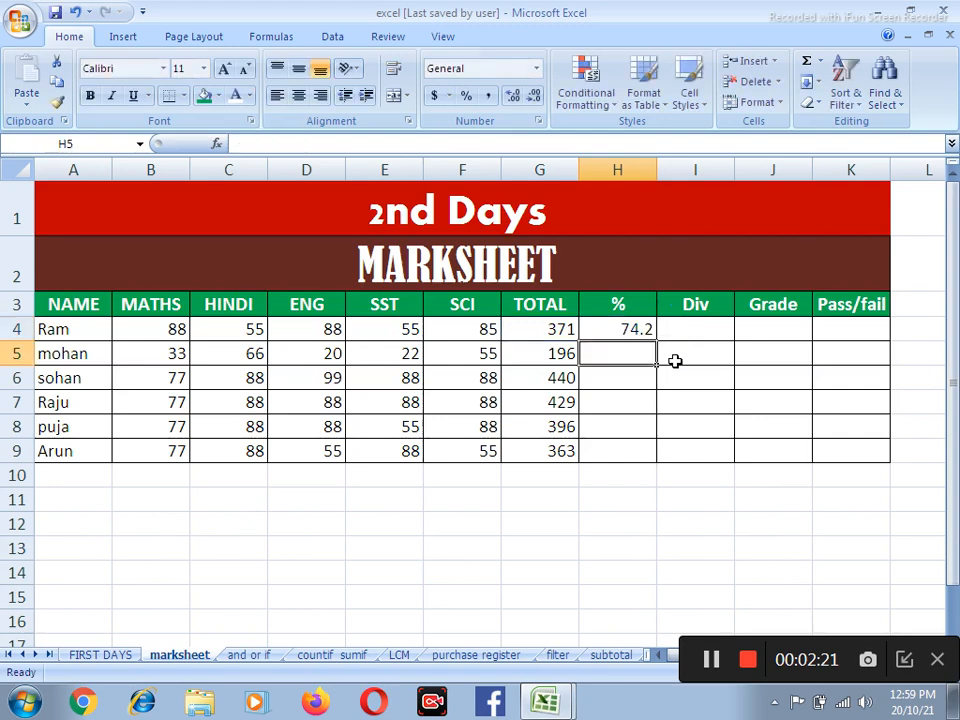
# Replace the percentage formula in H4 with the shorter =G4/5
pyautogui.click(634, 322)
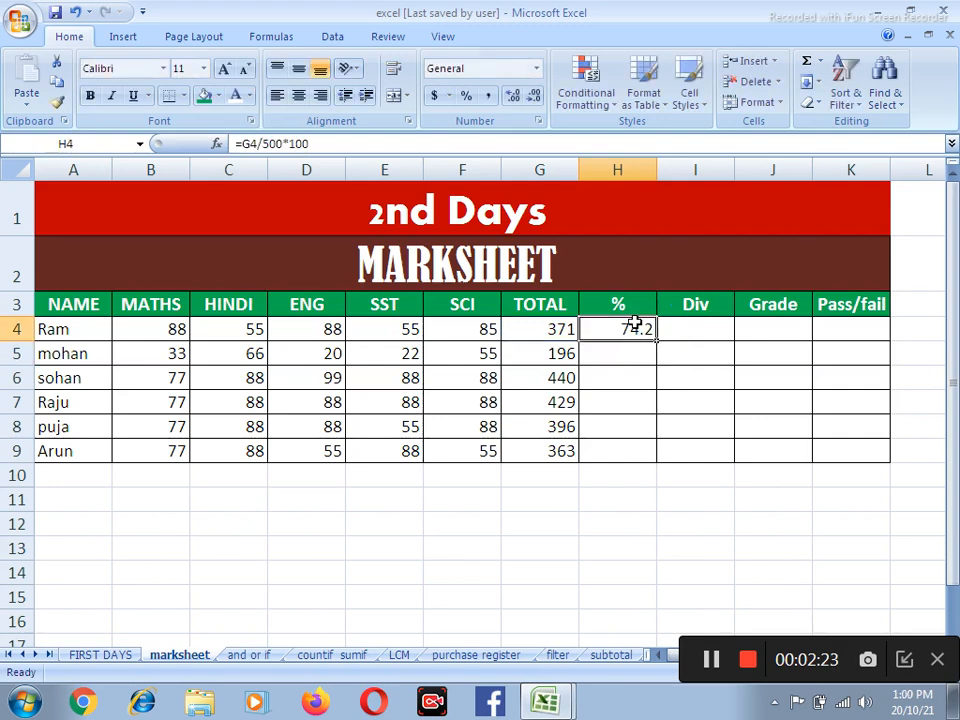
pyautogui.write('=')
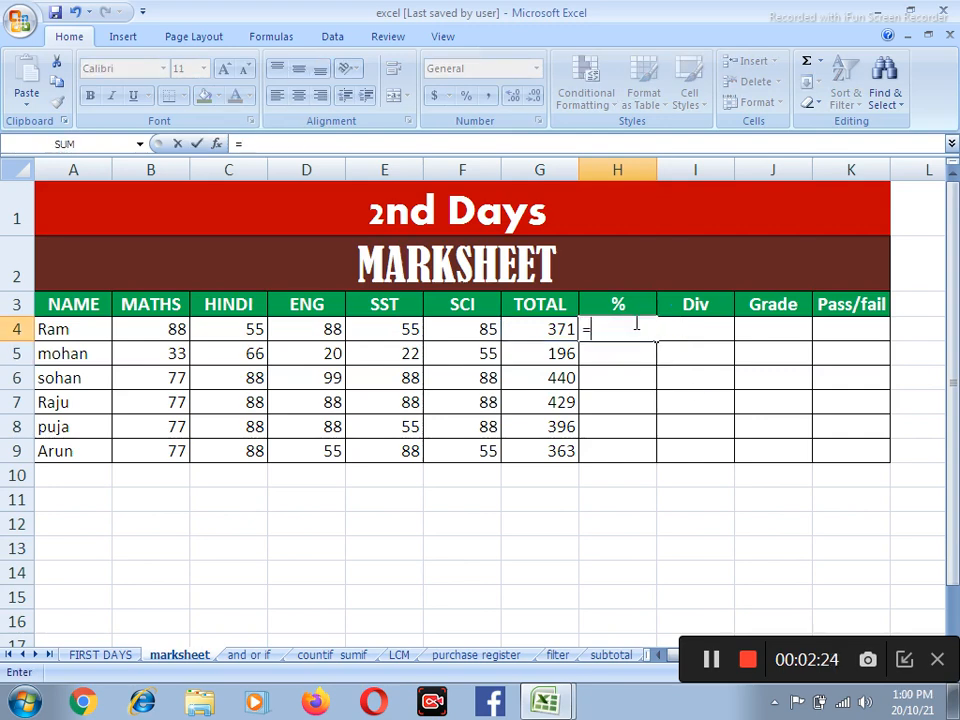
pyautogui.click(538, 331)
pyautogui.write('/5')
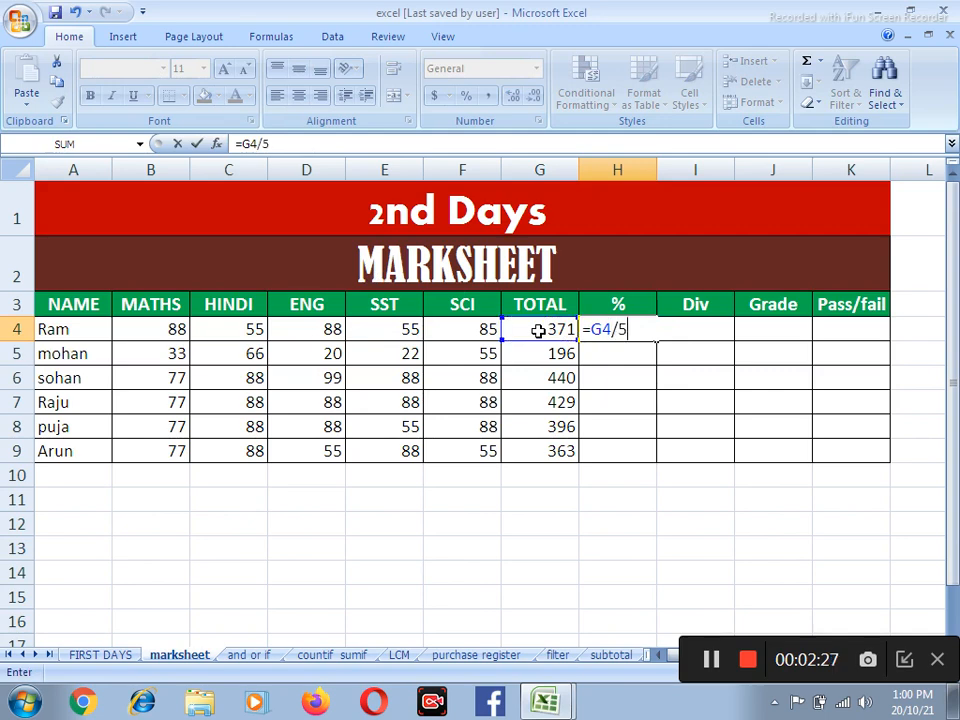
pyautogui.press('Return')
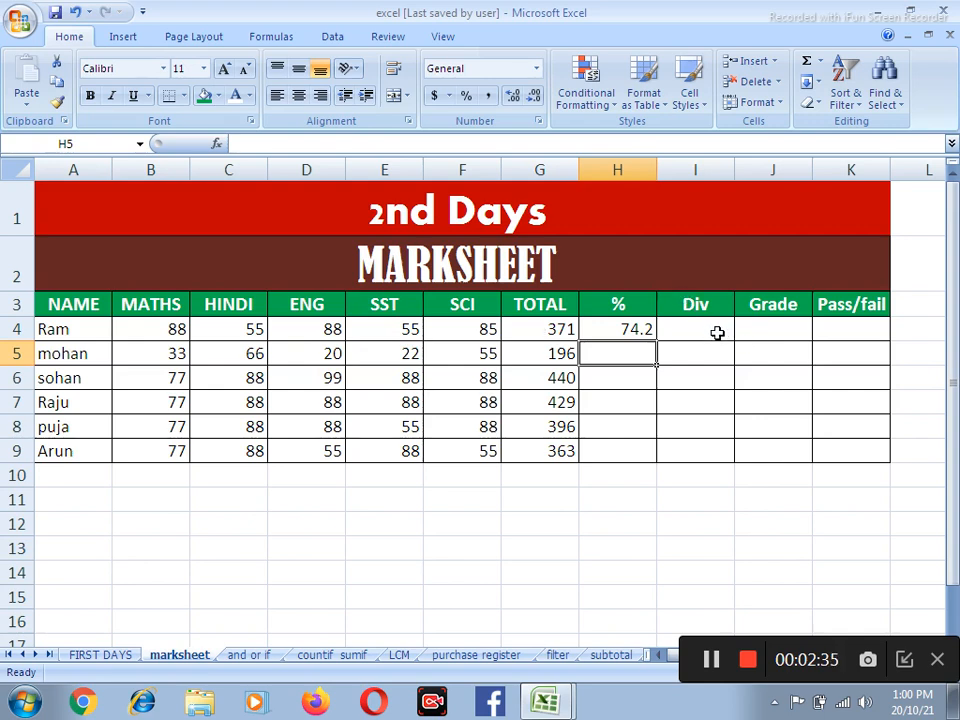
# Start the division formula in I4 with an IF that returns "fist" when the total in G4 is >=300
pyautogui.scroll(1, 718, 330)
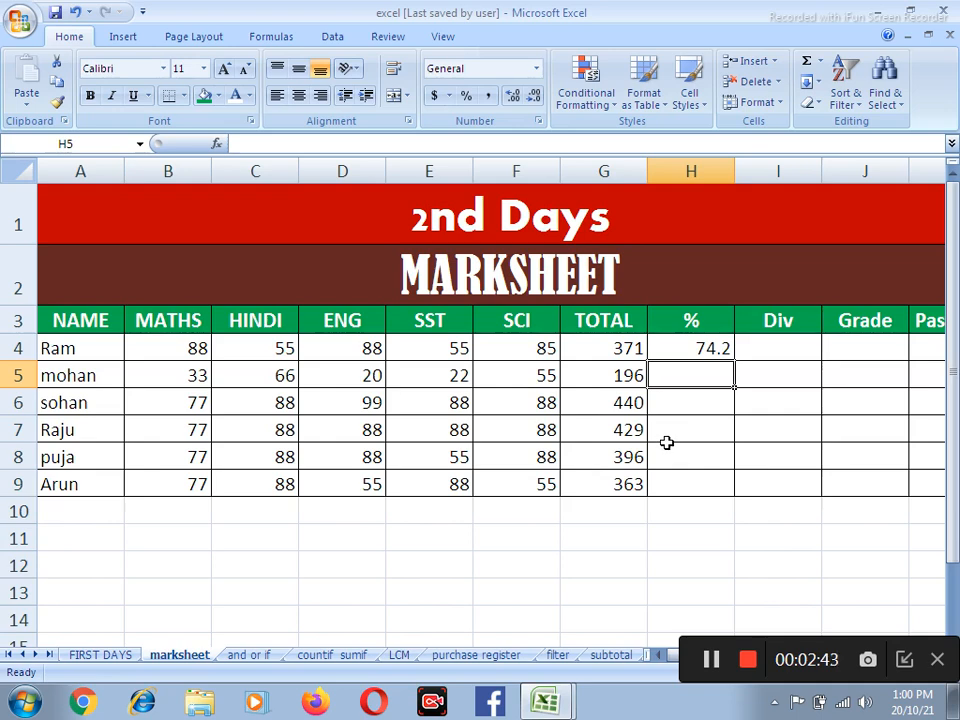
pyautogui.click(779, 349)
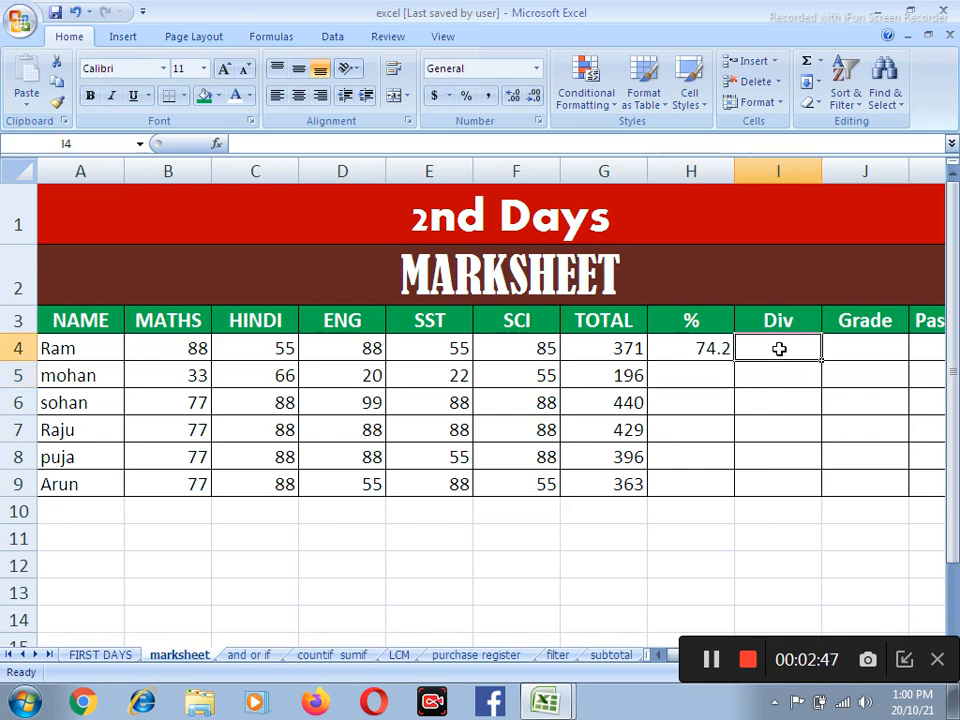
pyautogui.write('=if')
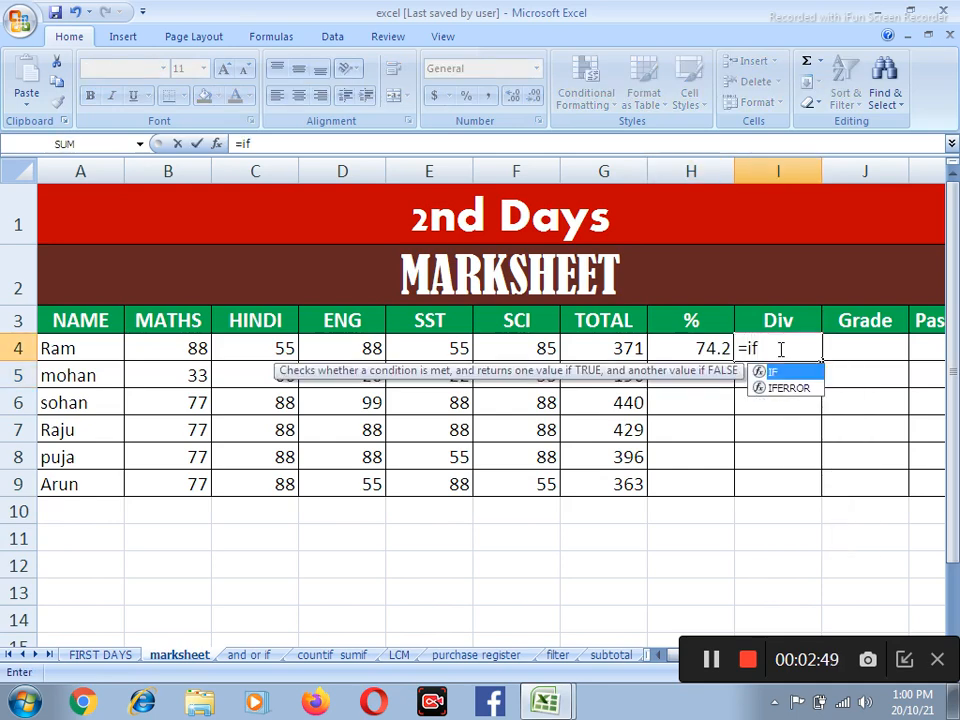
pyautogui.write('(')
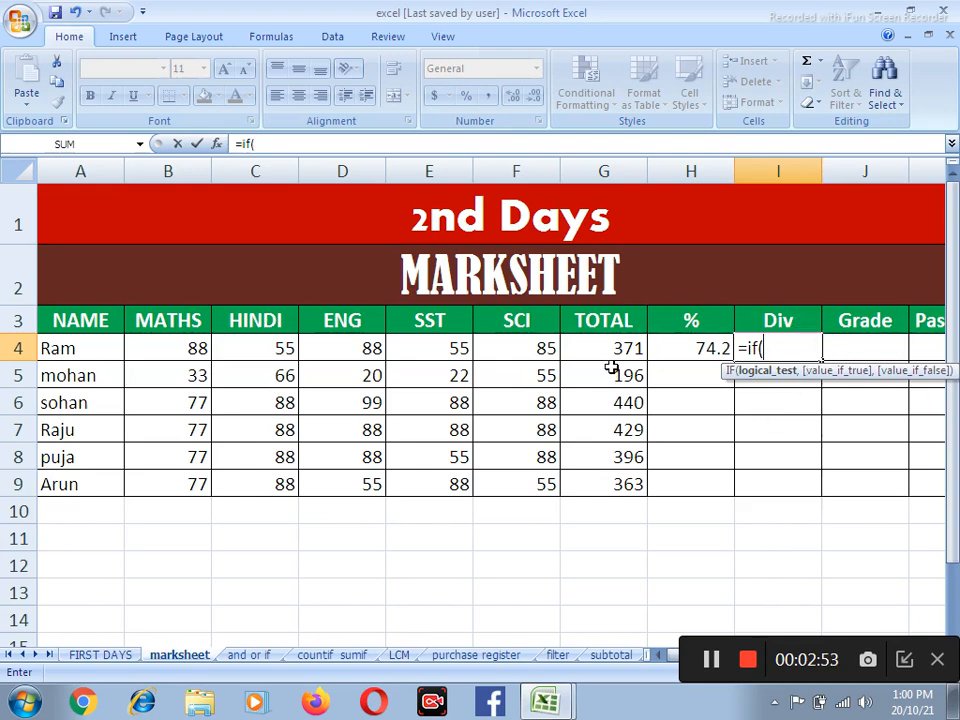
pyautogui.click(613, 346)
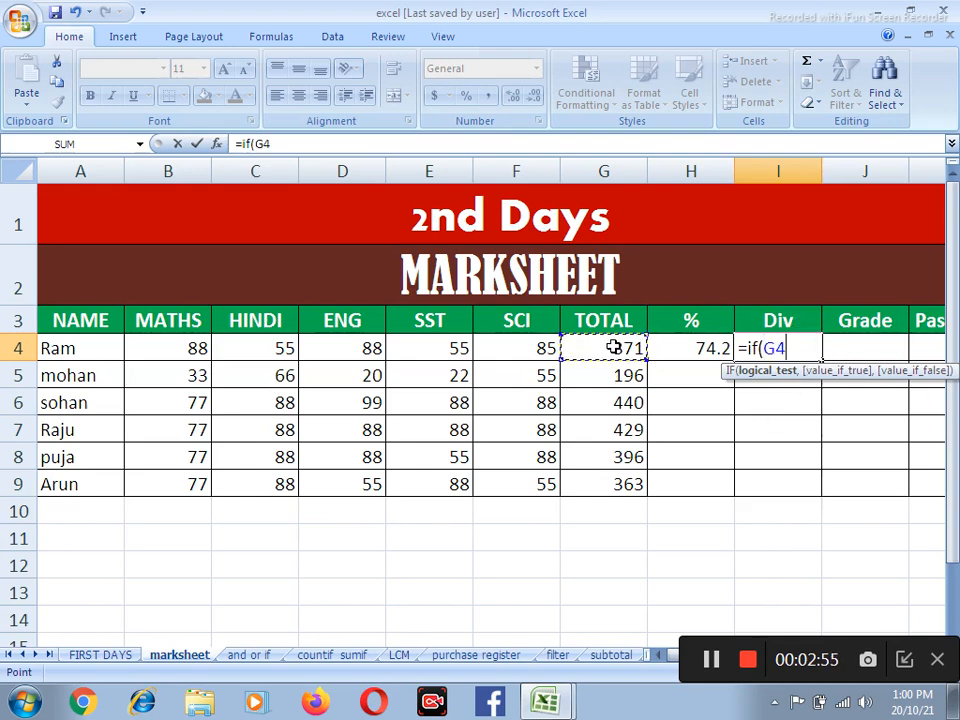
pyautogui.write('>=300')
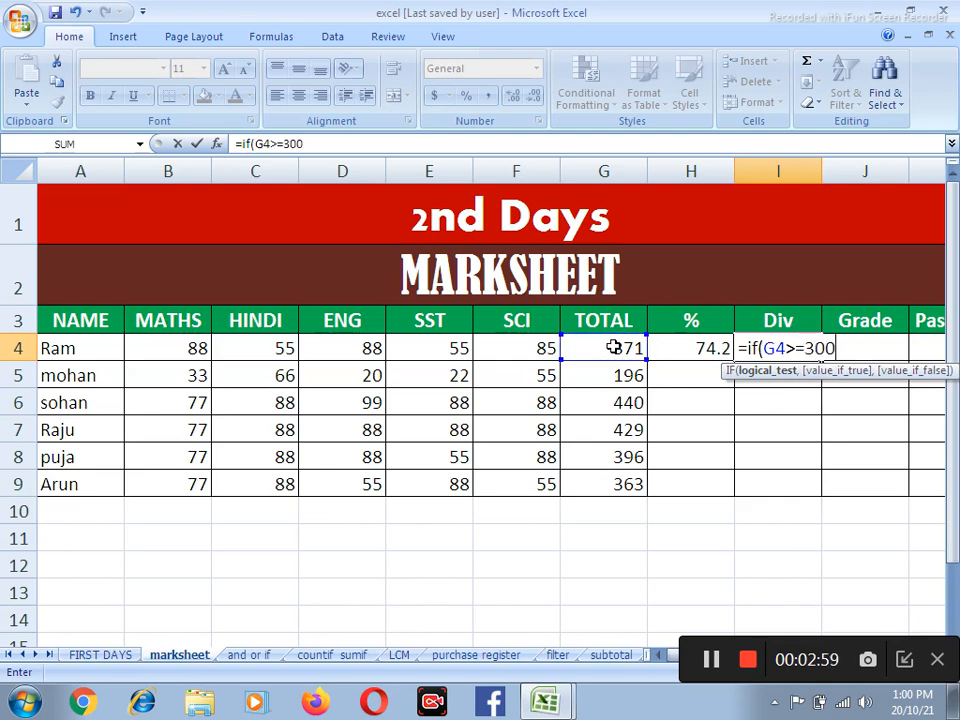
pyautogui.write(',')
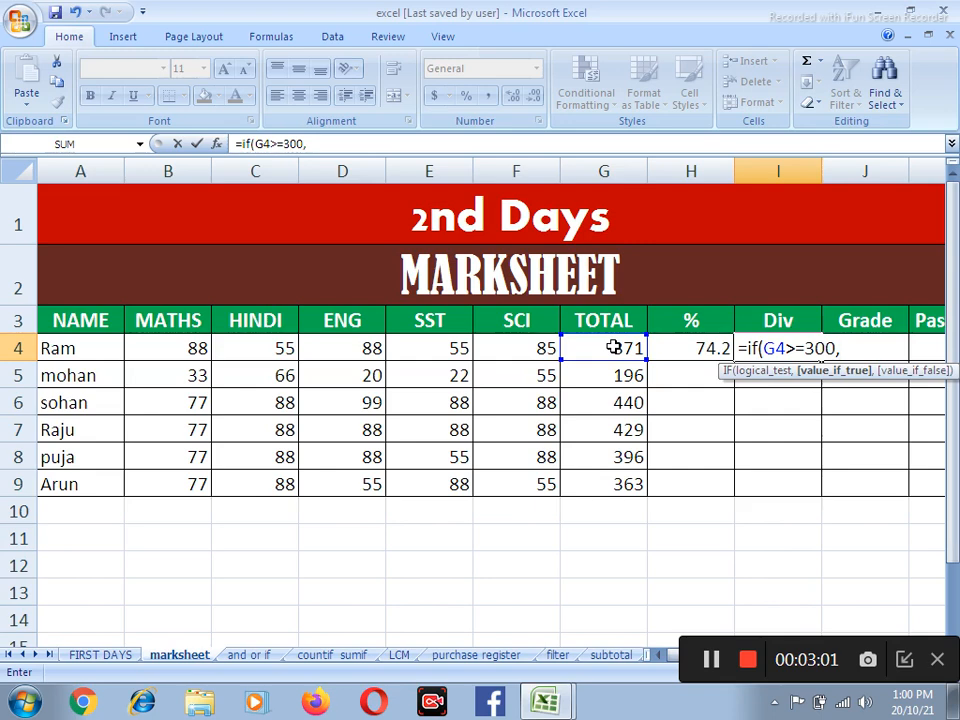
pyautogui.write('"firs')
pyautogui.press('BackSpace')
pyautogui.press('BackSpace')
pyautogui.write('st"')
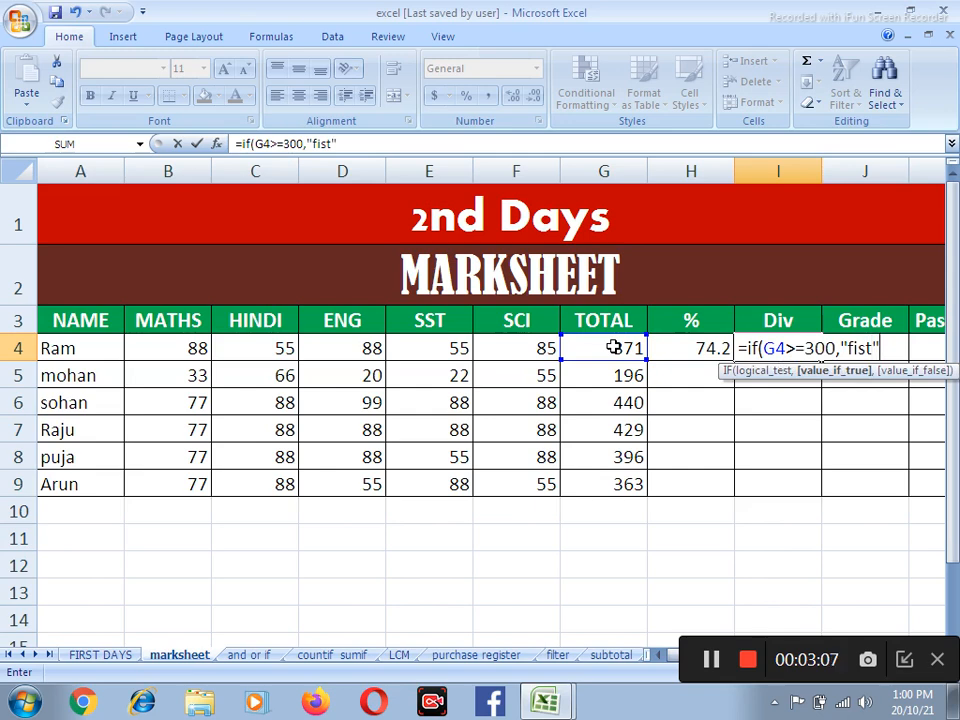
pyautogui.write(',f')
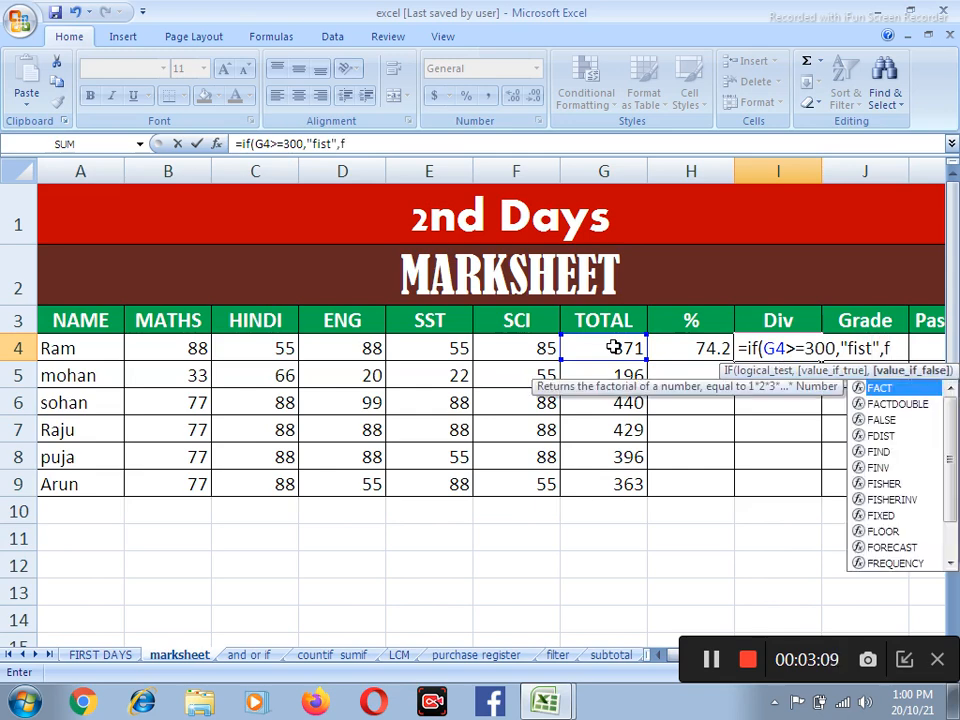
# Nest a second IF in the I4 formula that returns "2nd" when G4 is >=225
pyautogui.press('BackSpace')
pyautogui.write('if')
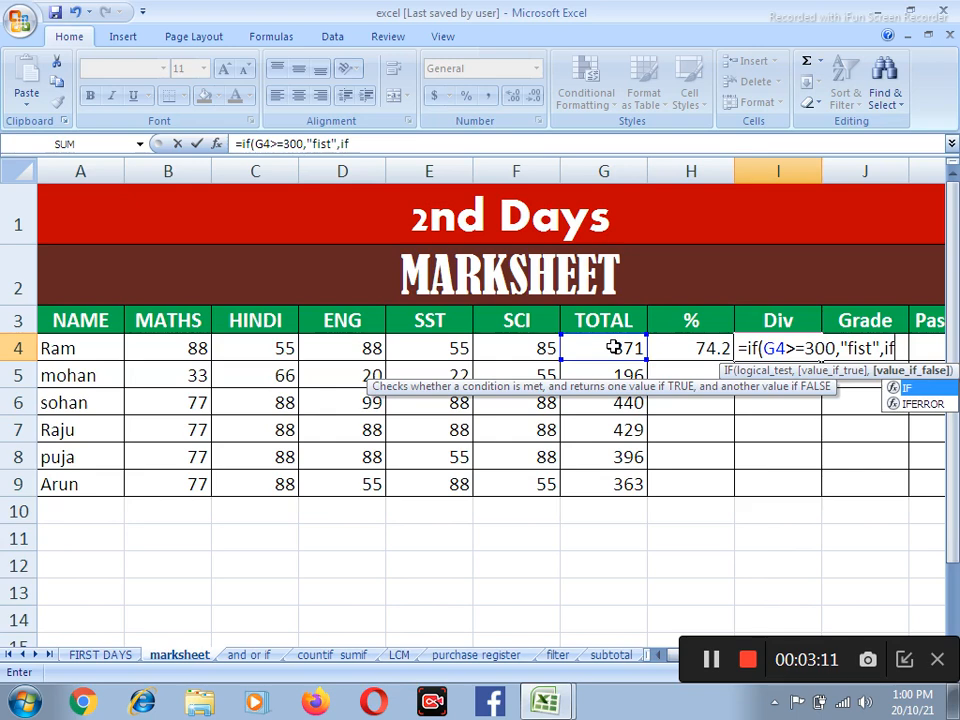
pyautogui.write('(')
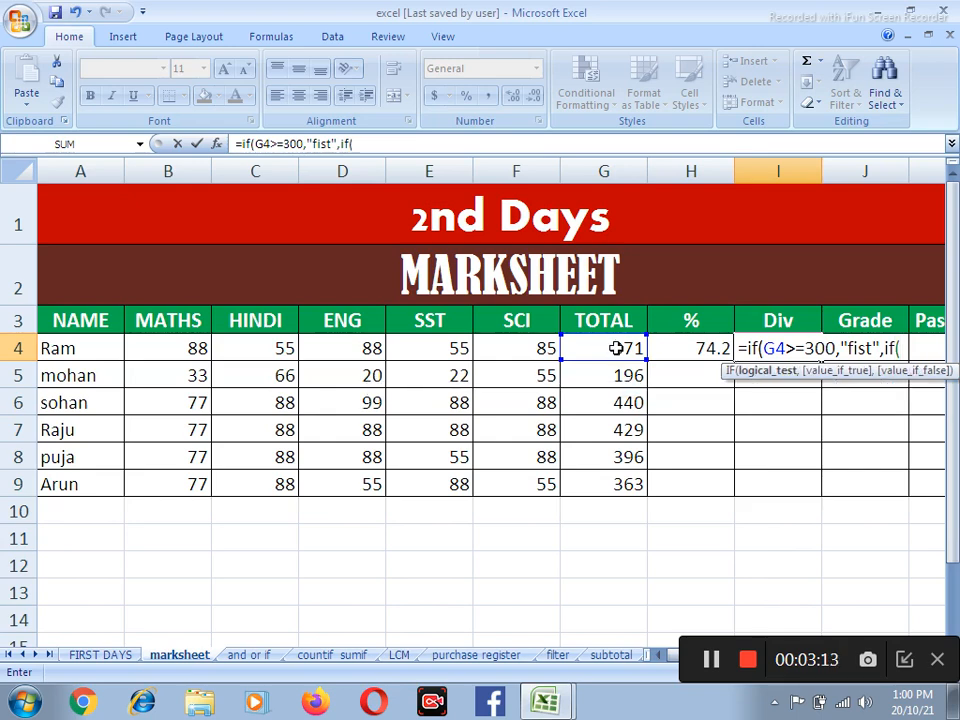
pyautogui.click(617, 348)
pyautogui.write('>=')
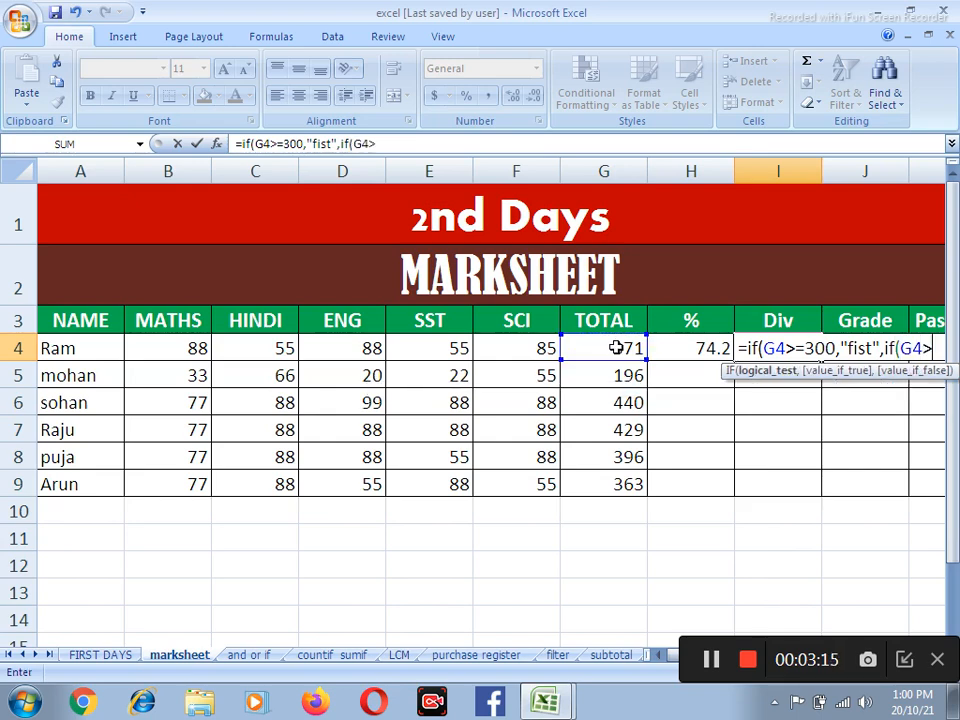
pyautogui.write('225')
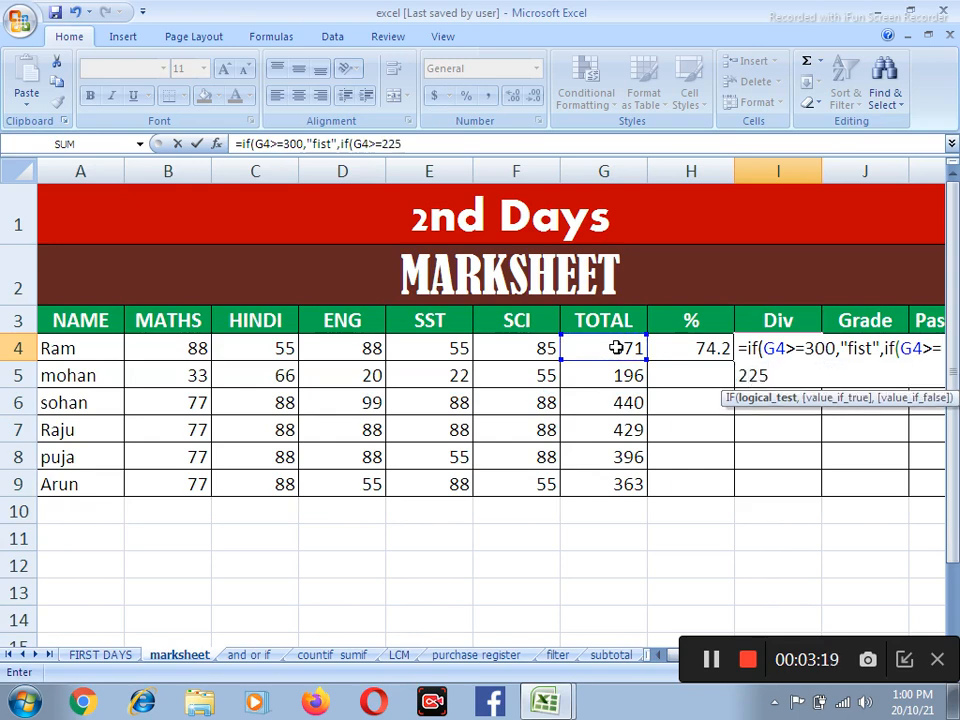
pyautogui.write(',')
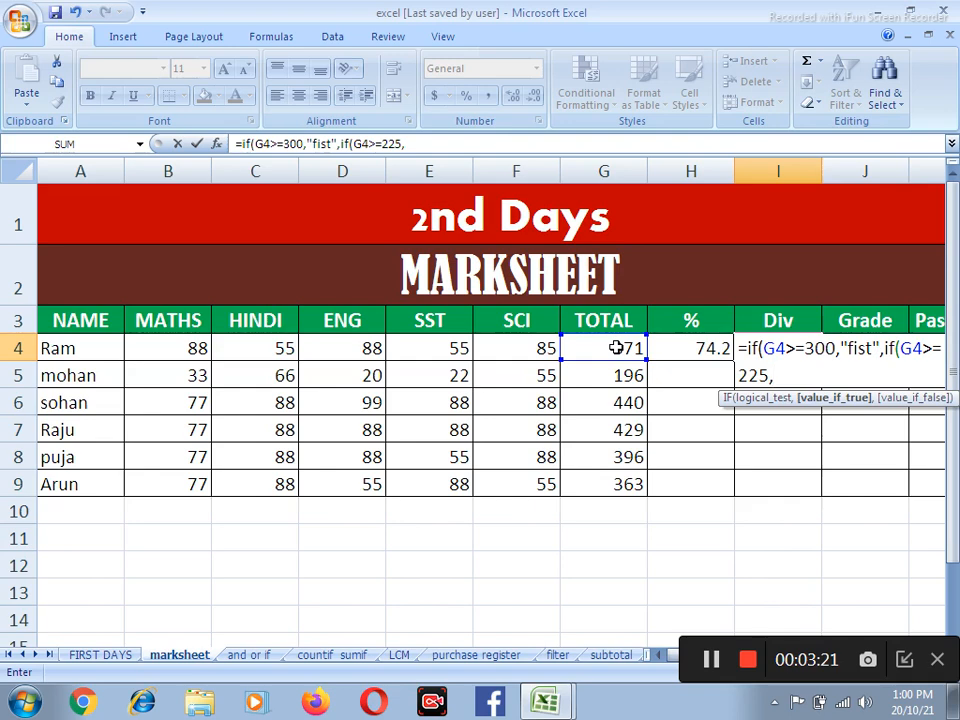
pyautogui.write('"2md')
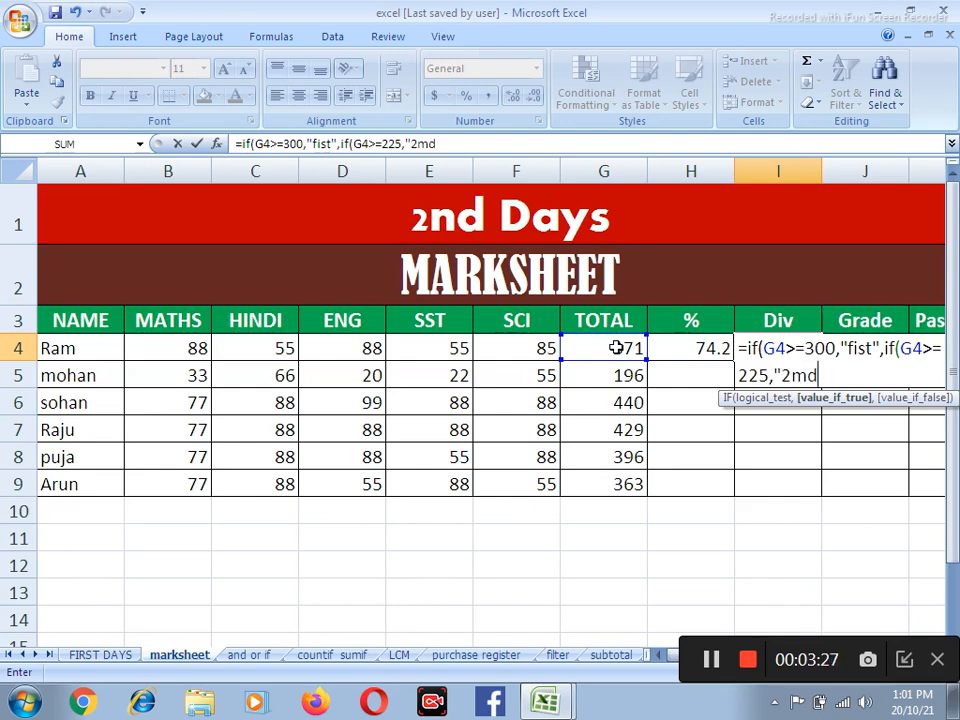
pyautogui.press('BackSpace')
pyautogui.press('BackSpace')
pyautogui.write('nd",if(')
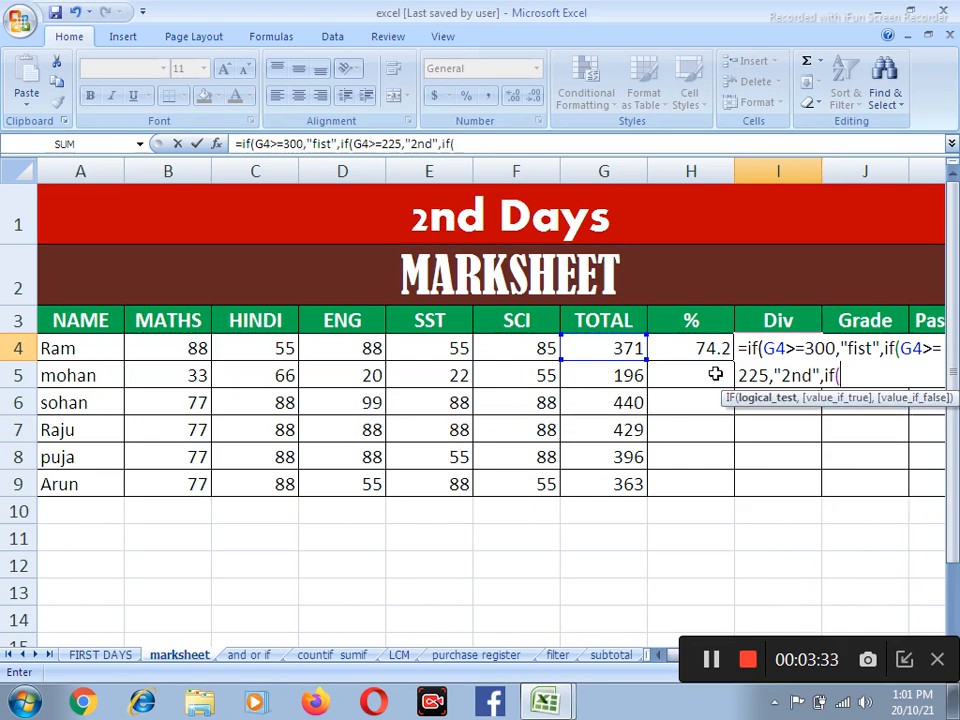
# Nest a third IF in the I4 formula that returns "3rd" when G4 is >=150
pyautogui.click(608, 348)
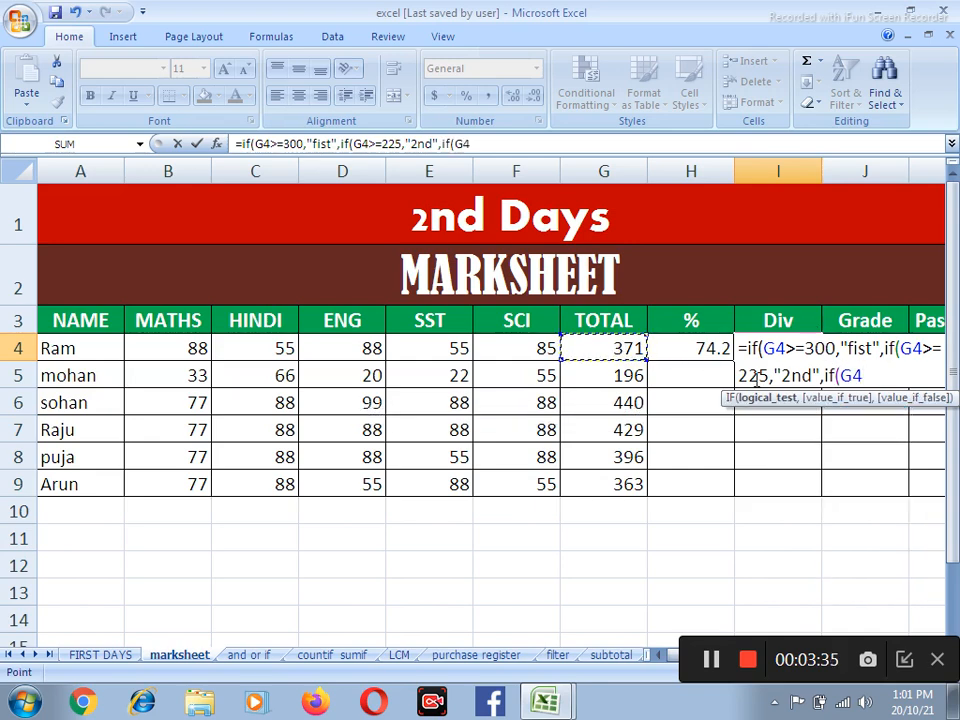
pyautogui.write('>=')
pyautogui.write('15')
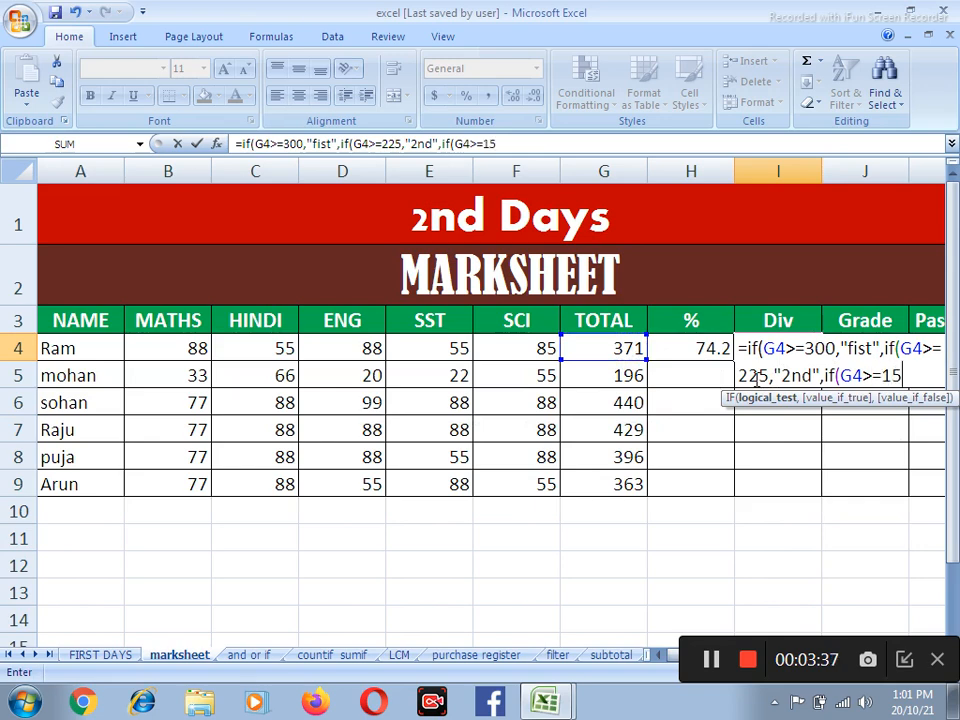
pyautogui.write('0,"')
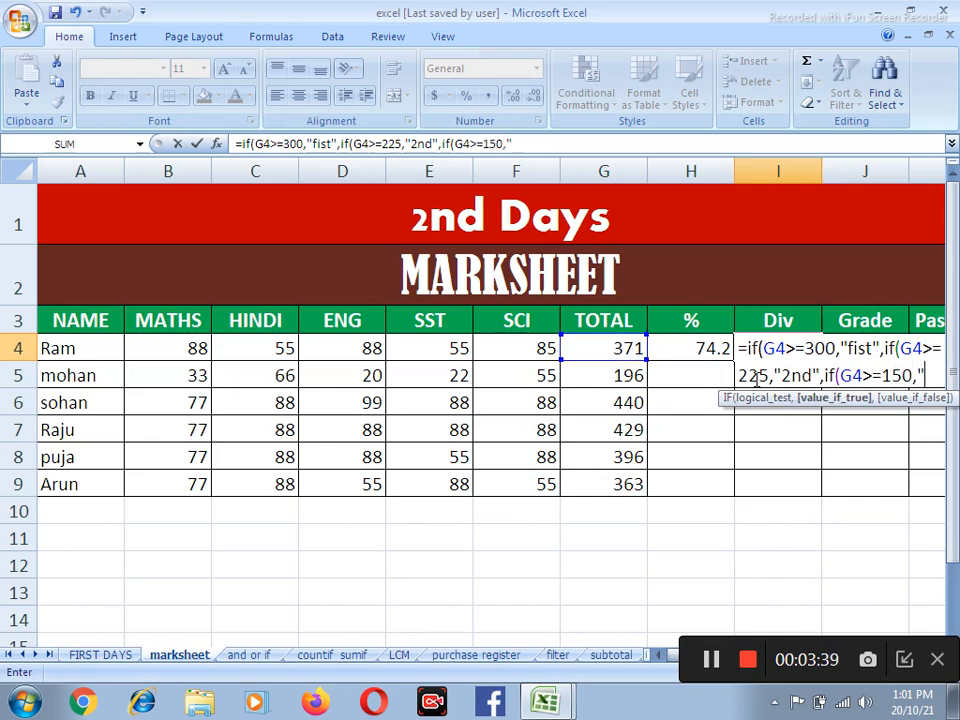
pyautogui.write('2r')
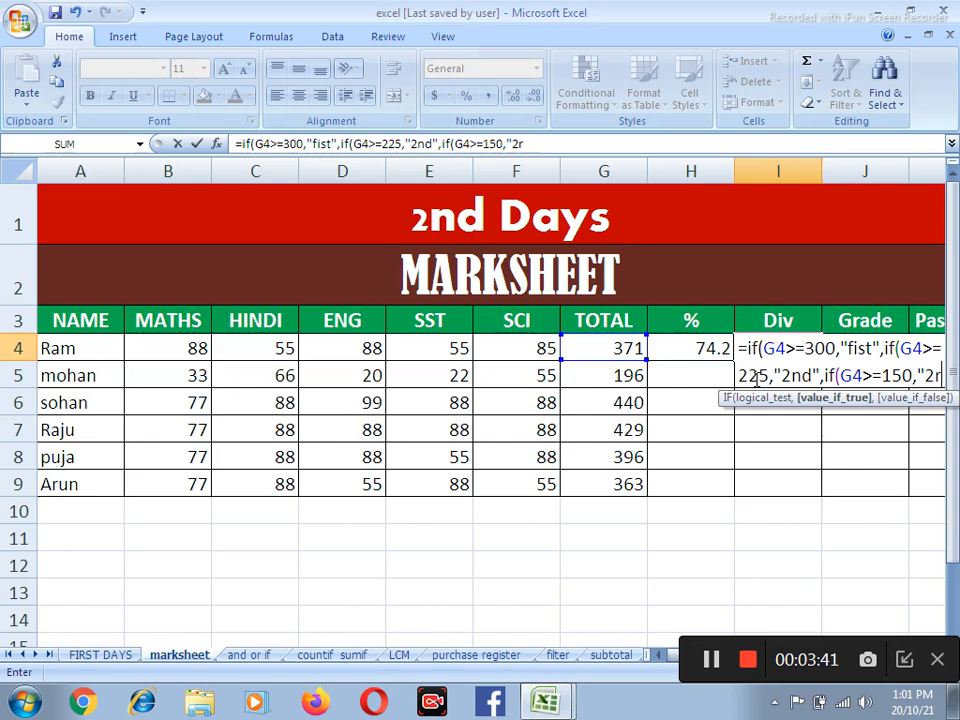
pyautogui.press('BackSpace')
pyautogui.press('BackSpace')
pyautogui.write('3rd",')
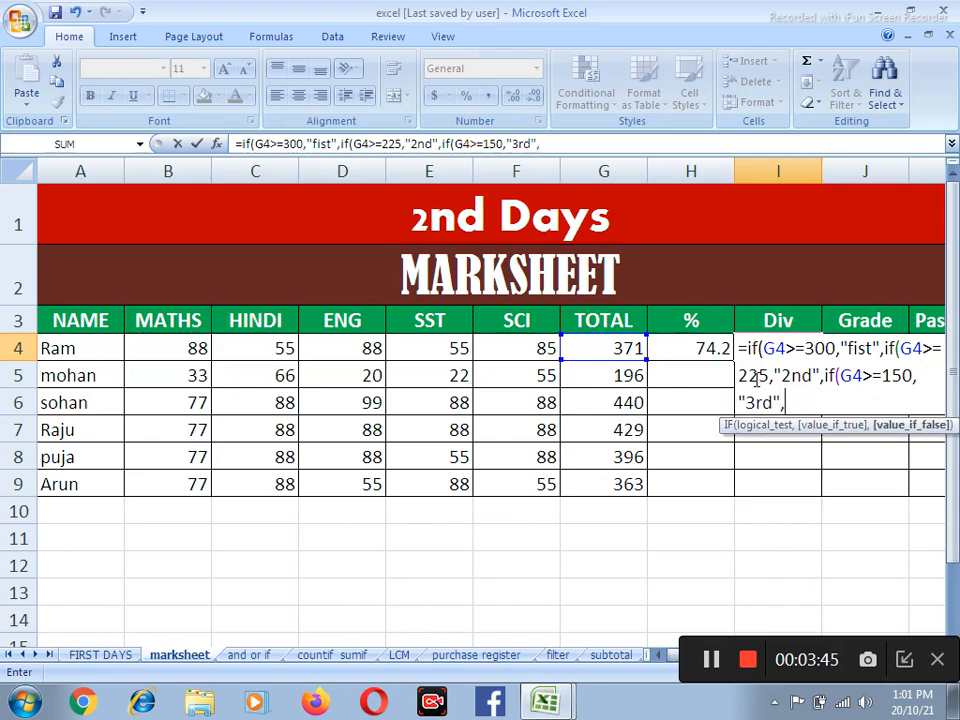
pyautogui.write('"fail')
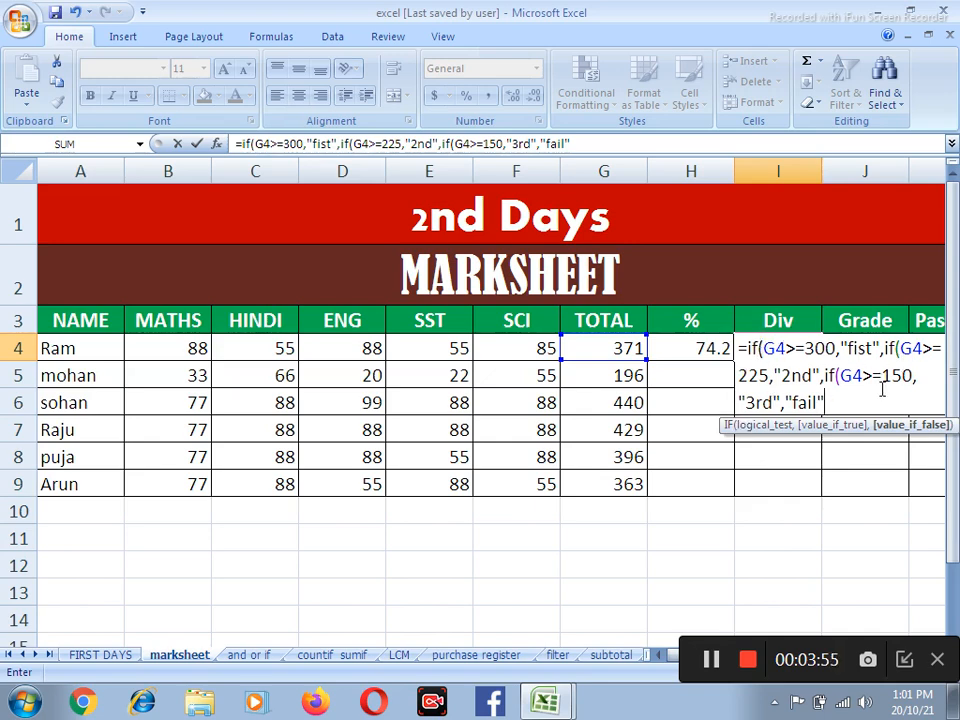
# Complete the I4 division formula with "fail" as the final false value, closing all three IFs
pyautogui.write(')))')
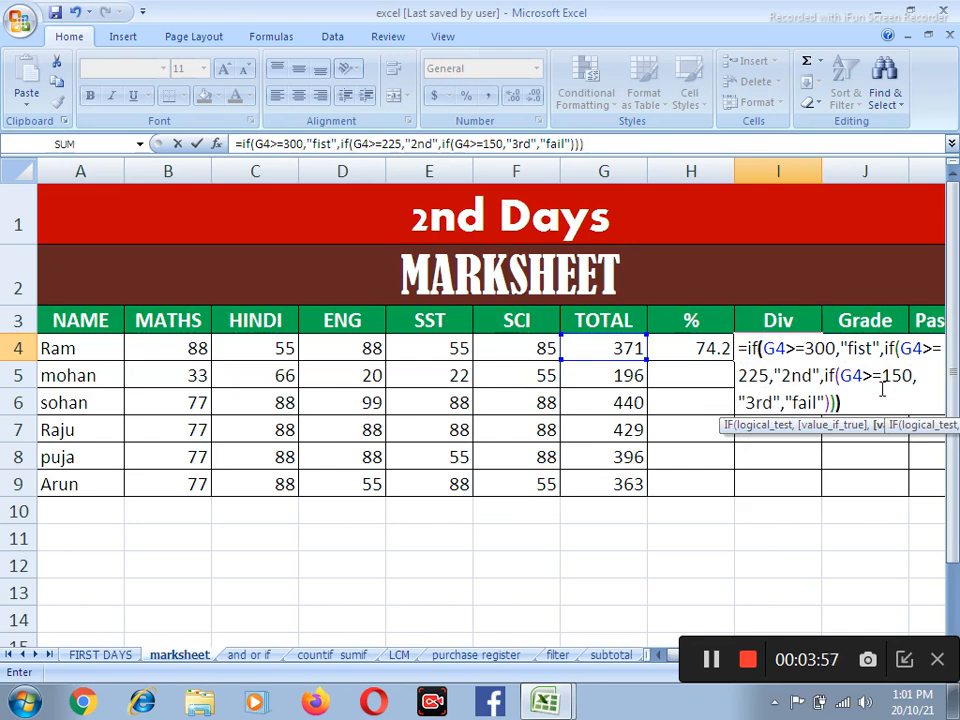
pyautogui.press('Return')
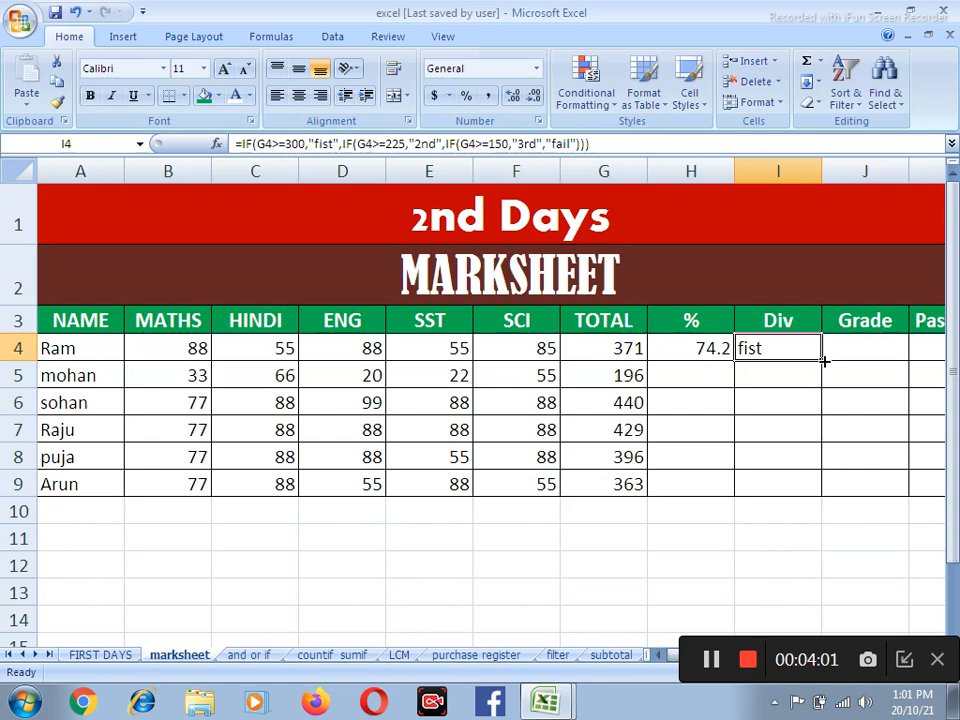
# Fill the division formula in I4 down to I9 and the percentage formula in H4 down to H9
pyautogui.moveTo(821, 360); pyautogui.dragTo(826, 497)
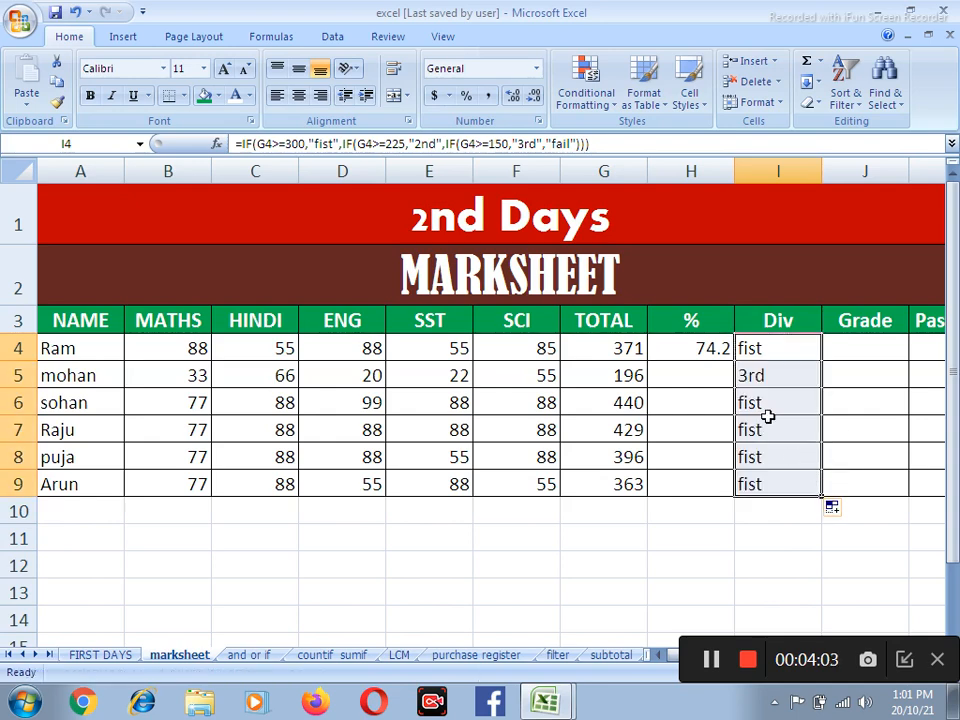
pyautogui.click(707, 345)
pyautogui.moveTo(736, 359); pyautogui.dragTo(733, 497)
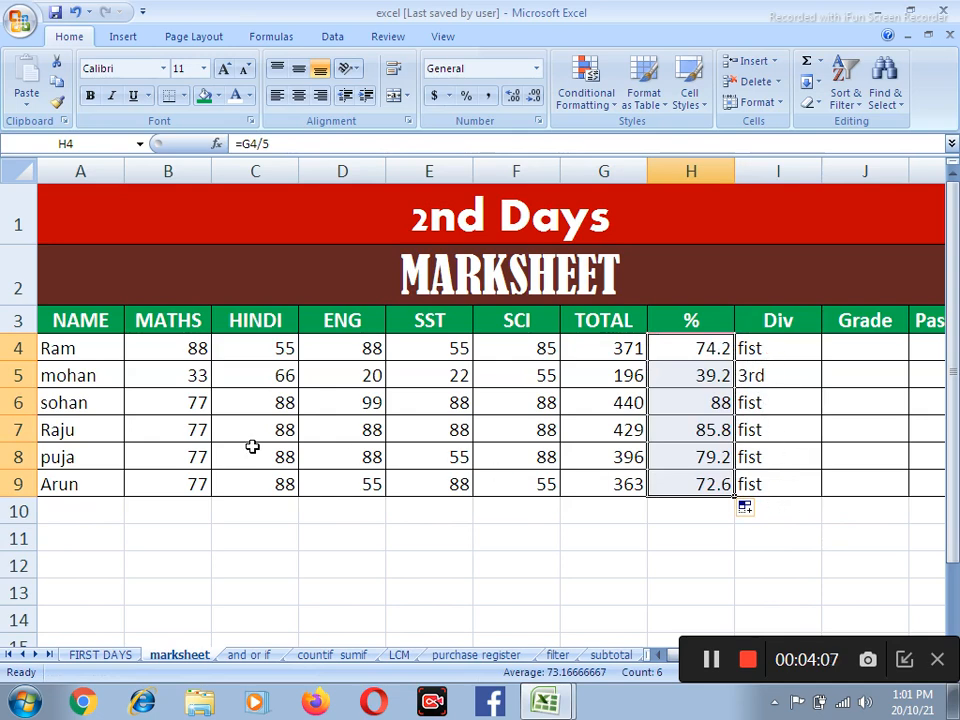
# Set all five subject marks in row 7 (B7:F7) to 20 to test the division formula
pyautogui.click(197, 431)
pyautogui.write('20')
pyautogui.press('Tab')
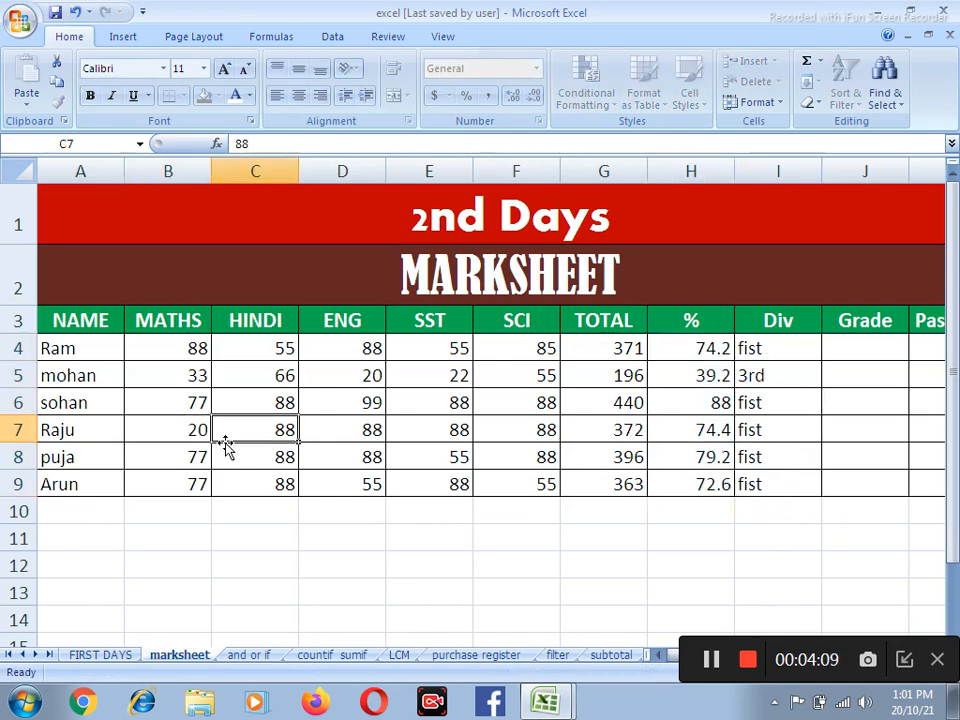
pyautogui.write('20')
pyautogui.press('Tab')
pyautogui.write('20')
pyautogui.press('Tab')
pyautogui.write('20')
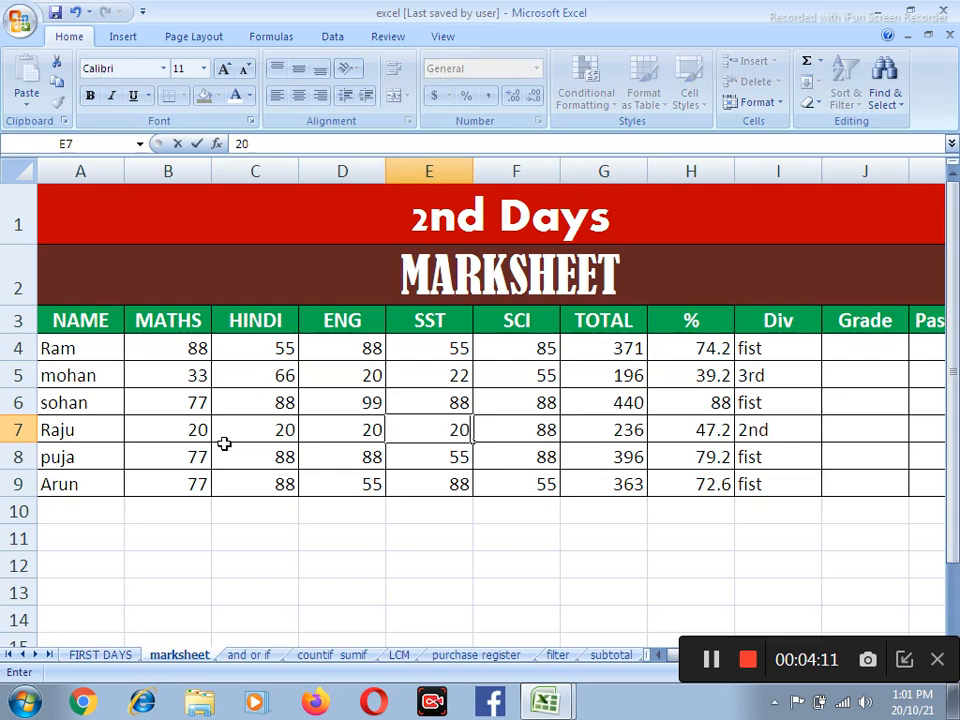
pyautogui.press('Tab')
pyautogui.write('20')
pyautogui.press('Tab')
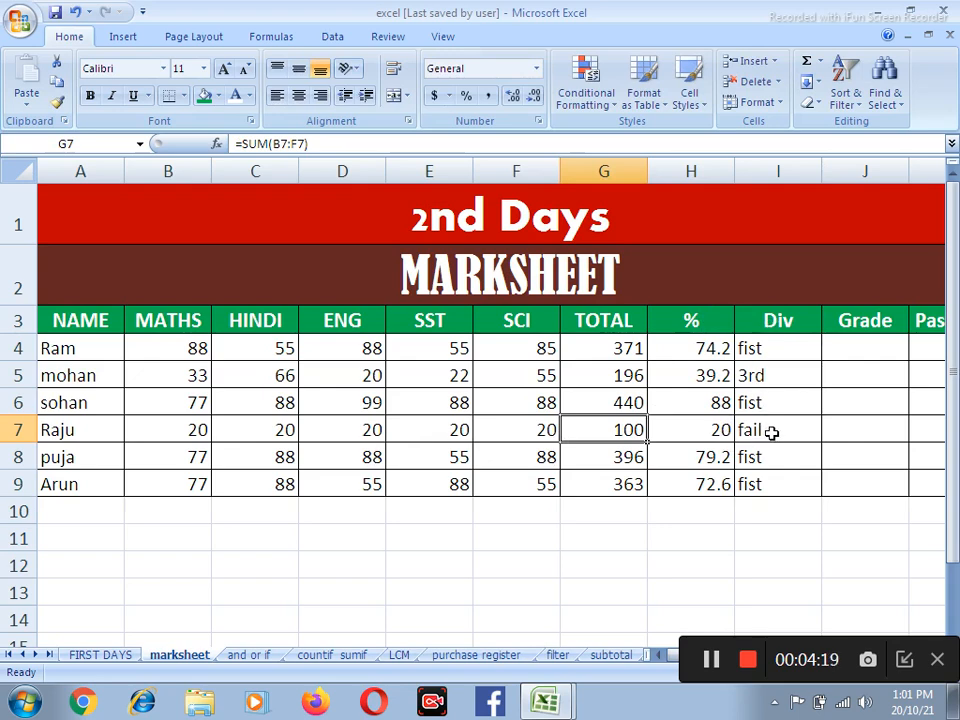
# Set all five subject marks in row 7 (B7:F7) to 30
pyautogui.click(202, 431)
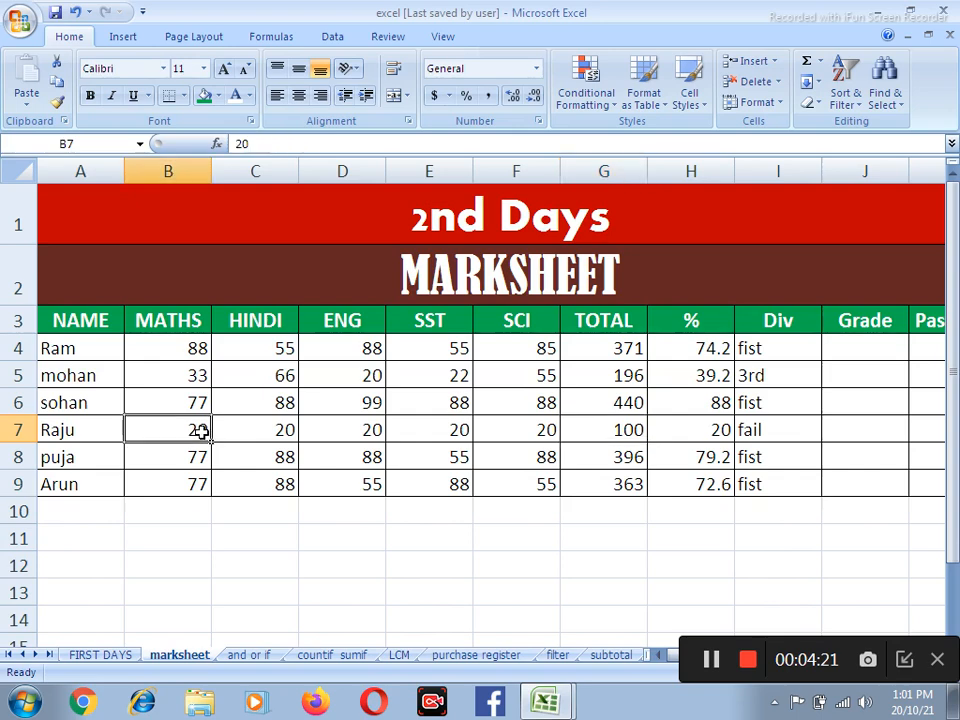
pyautogui.write('33')
pyautogui.press('Tab')
pyautogui.write('30')
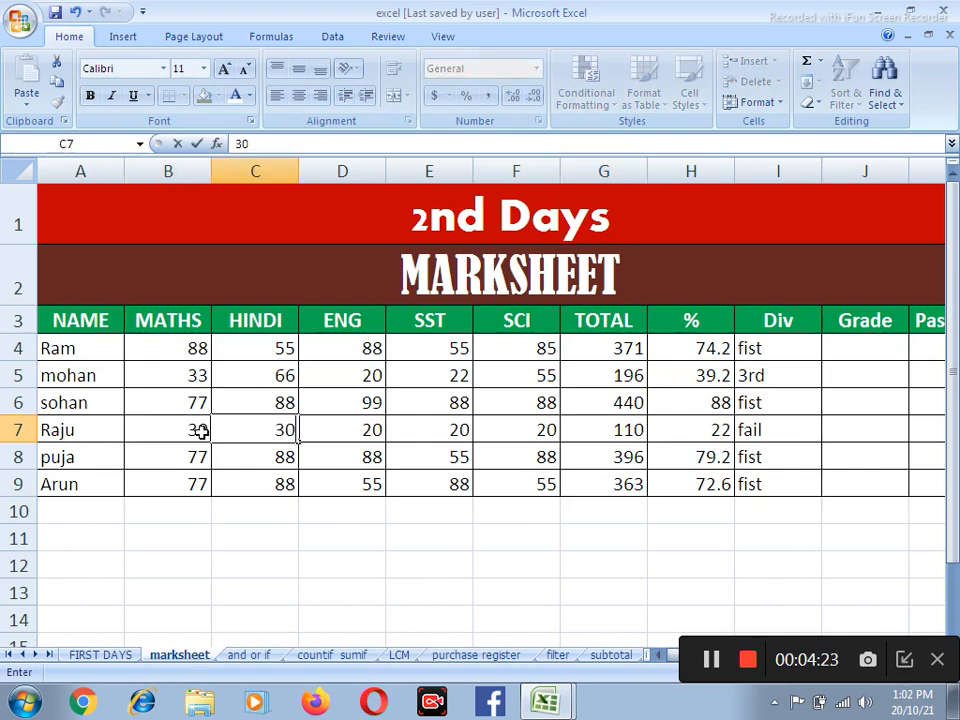
pyautogui.press('Tab')
pyautogui.write('30')
pyautogui.press('Tab')
pyautogui.write('30')
pyautogui.press('Tab')
pyautogui.write('30')
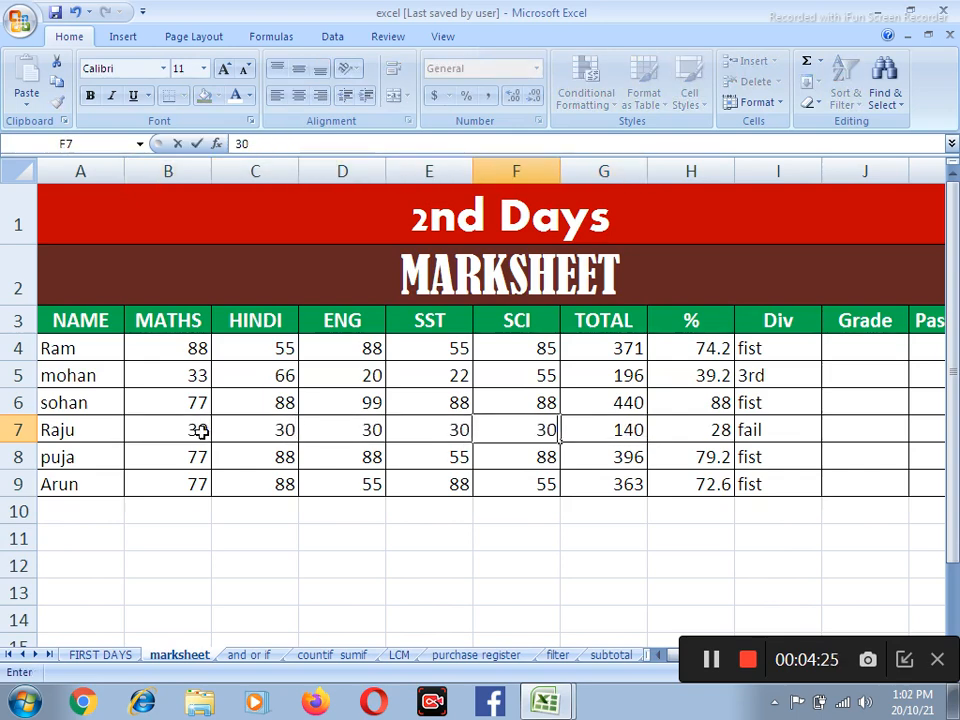
pyautogui.press('Tab')
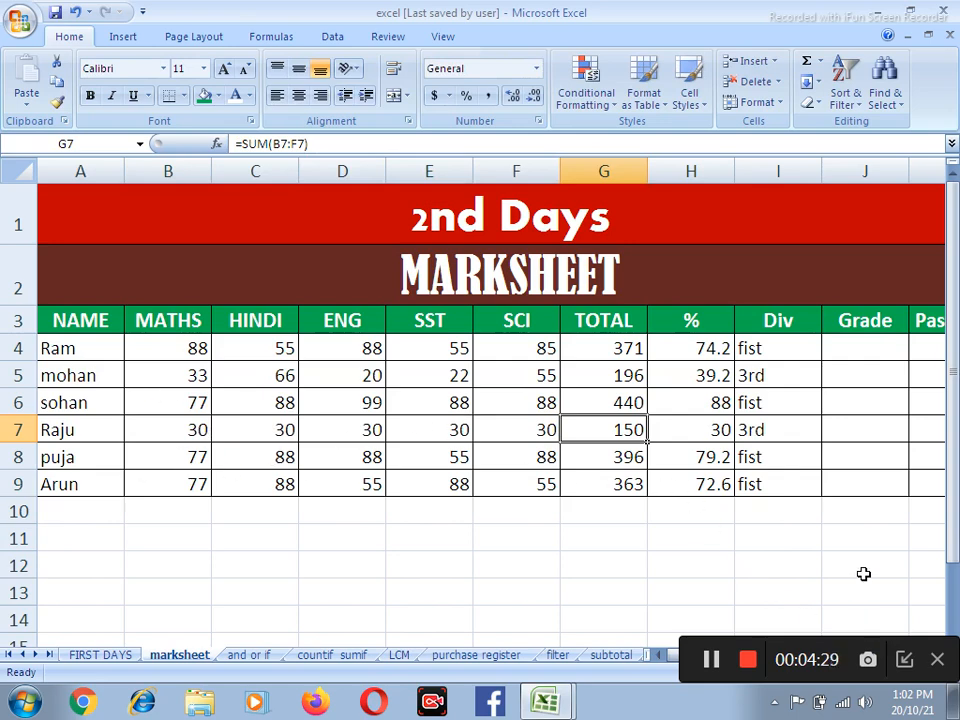
# Start the grade formula in J4 with an IF that returns "excelent" when H4 is at least 85
pyautogui.press('Right')
pyautogui.press('Right')
pyautogui.click(920, 403)
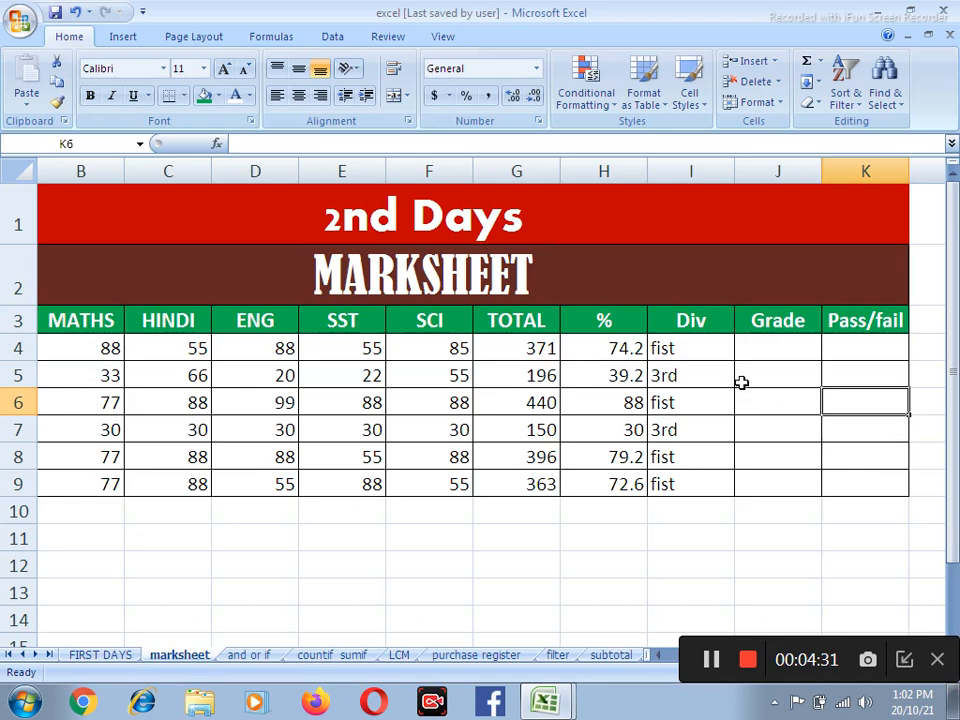
pyautogui.click(778, 350)
pyautogui.write('=')
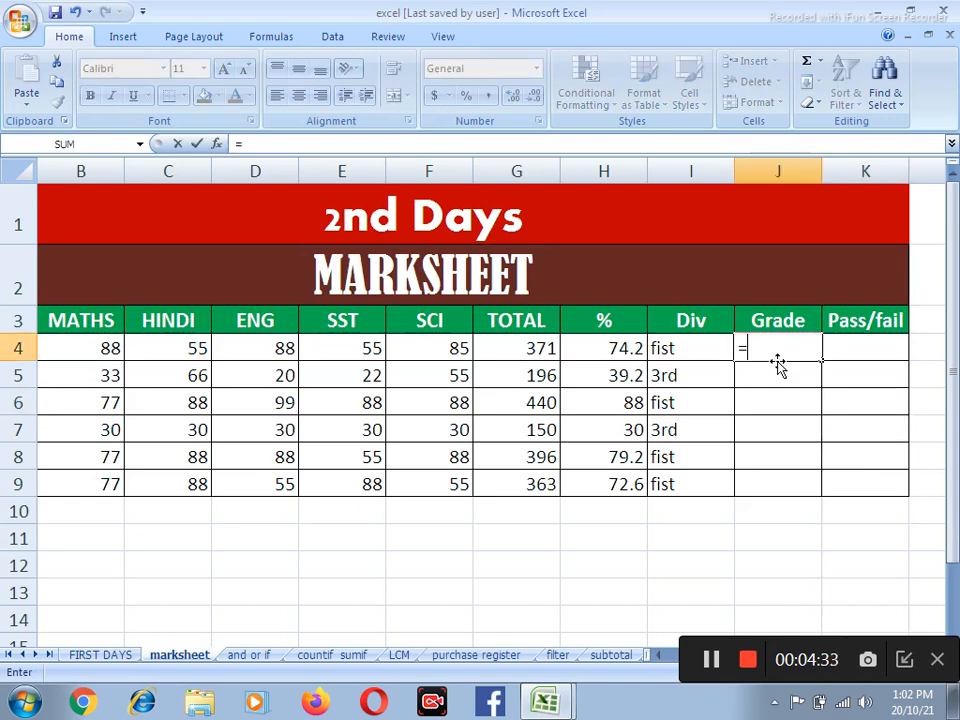
pyautogui.write('if(')
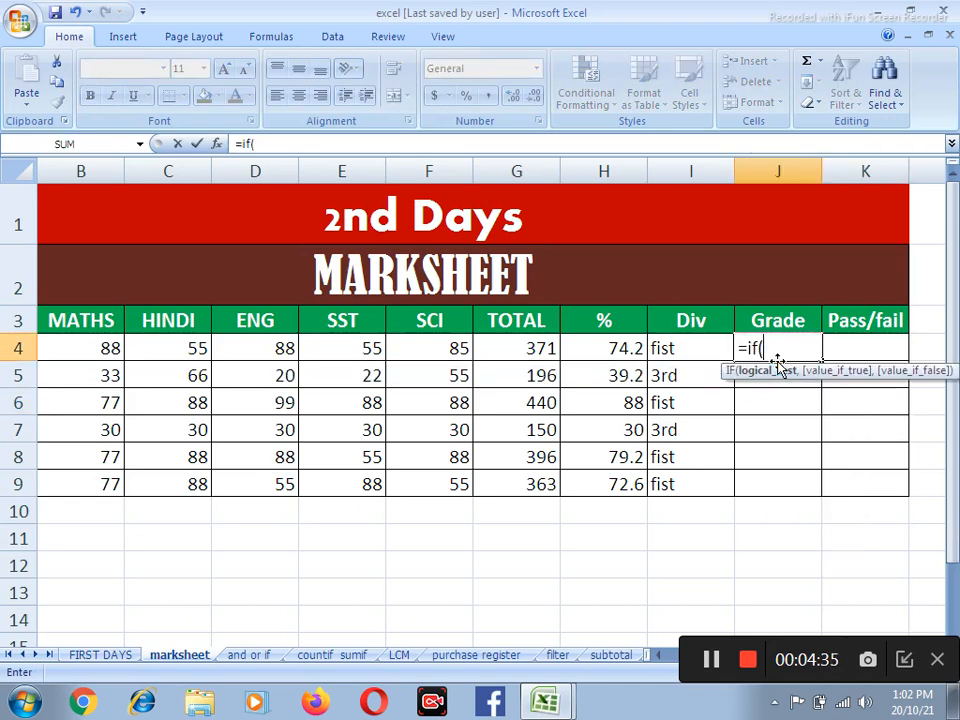
pyautogui.click(628, 348)
pyautogui.write('>')
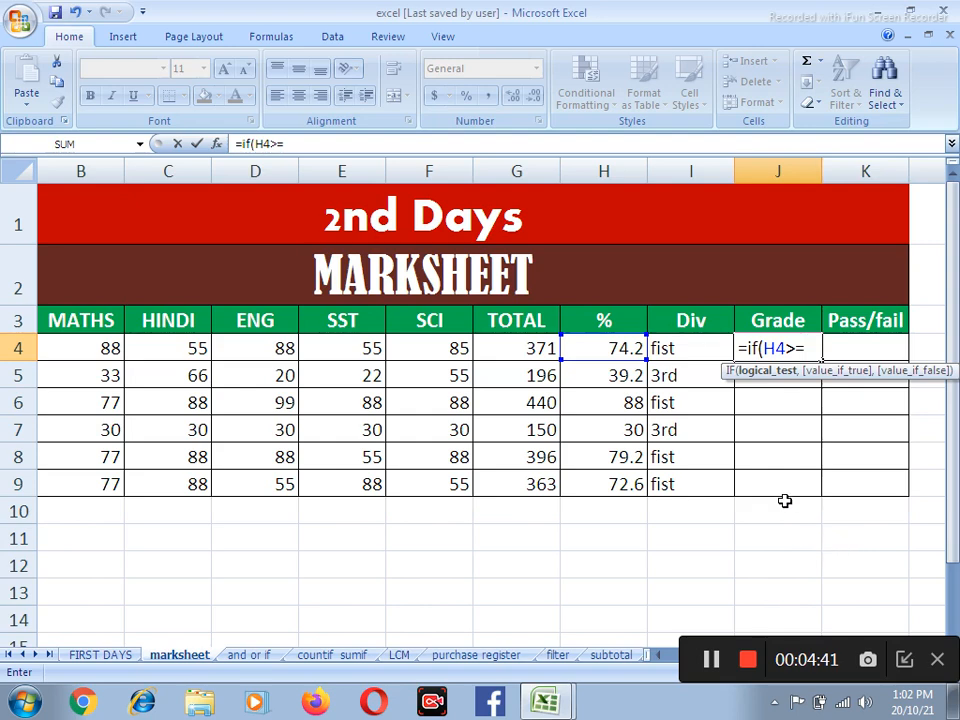
pyautogui.write('=85,')
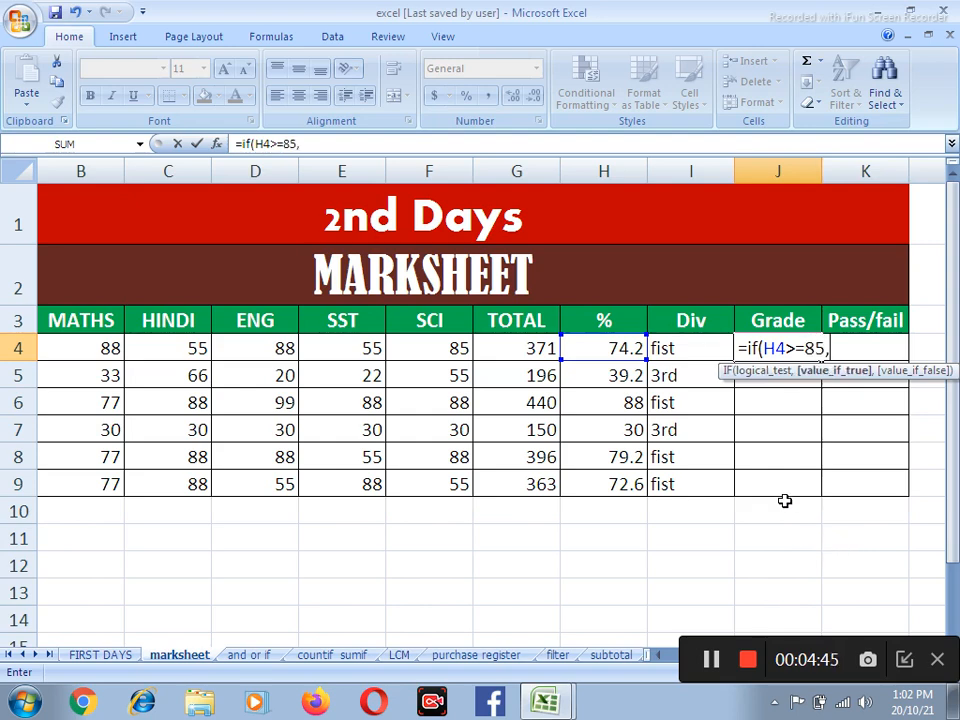
pyautogui.write('"excelen')
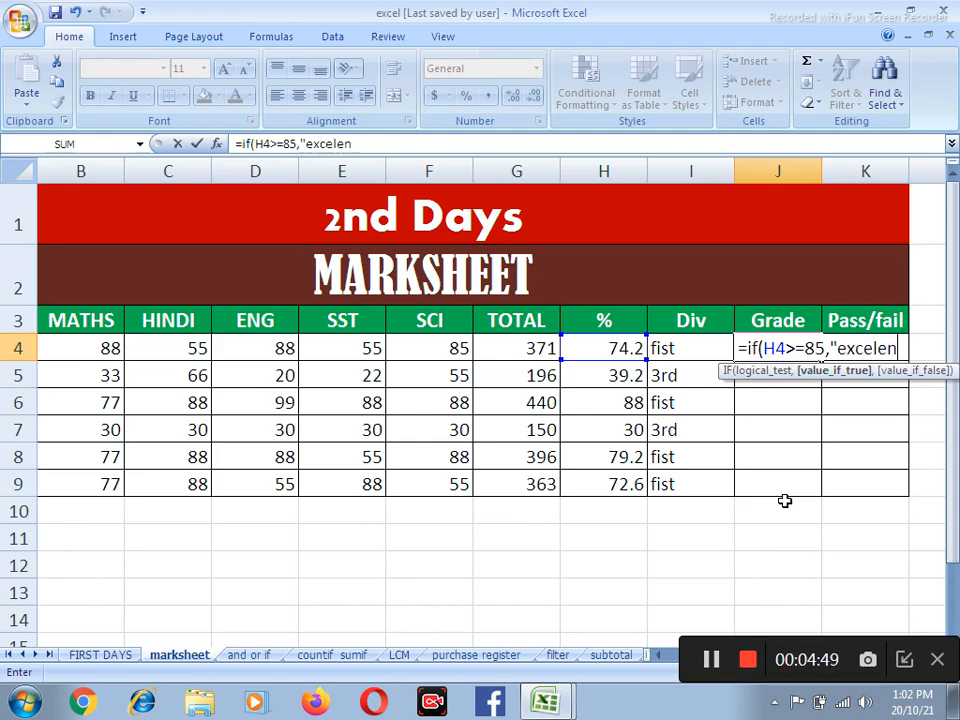
pyautogui.write('t",if')
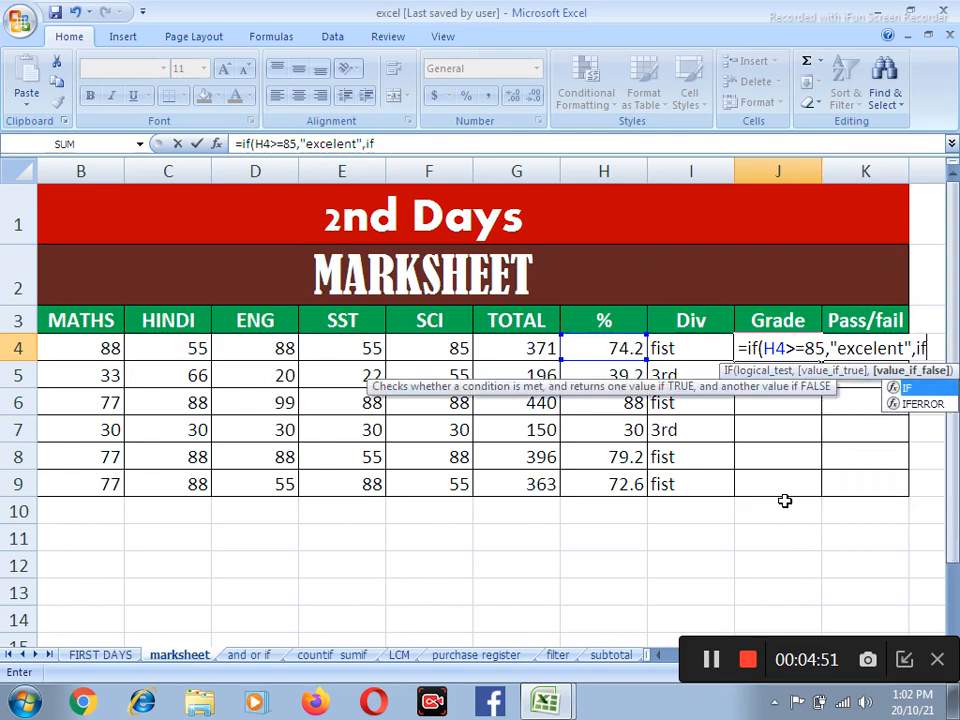
pyautogui.write('(')
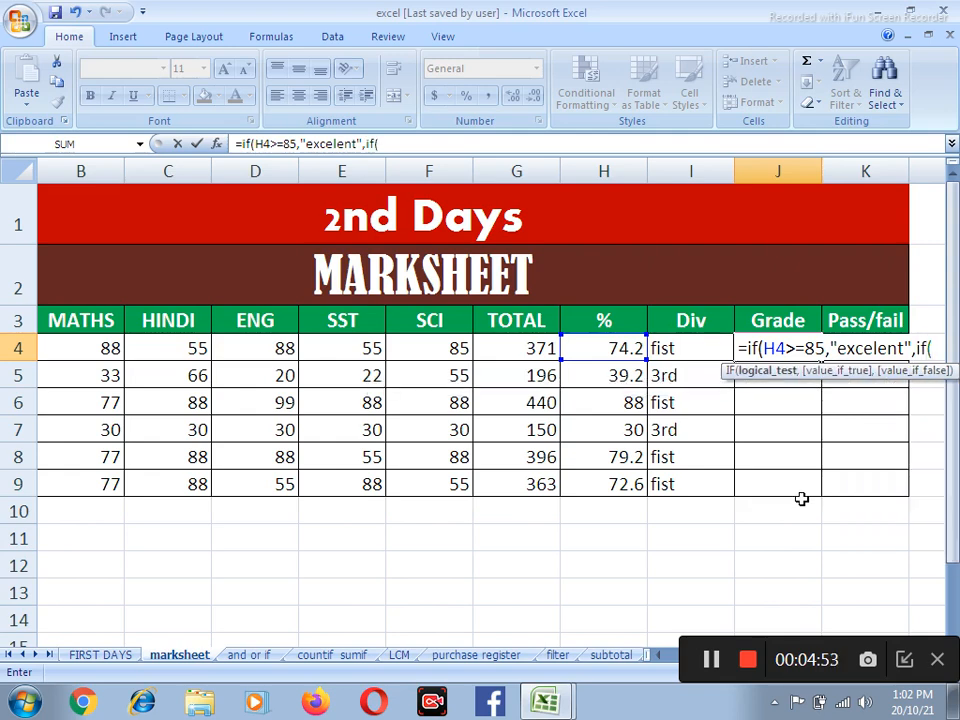
# Nest IFs in the J4 grade formula returning "v.good" for H4>=75 and "good" for H4>=65
pyautogui.click(627, 349)
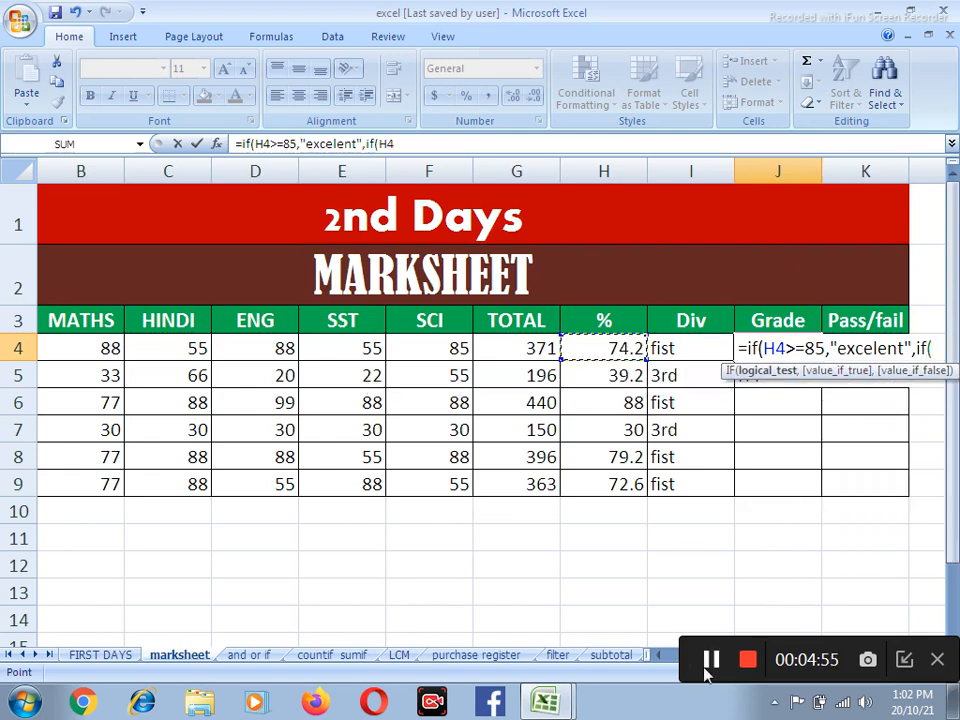
pyautogui.write('>=75,"v.good",if(')
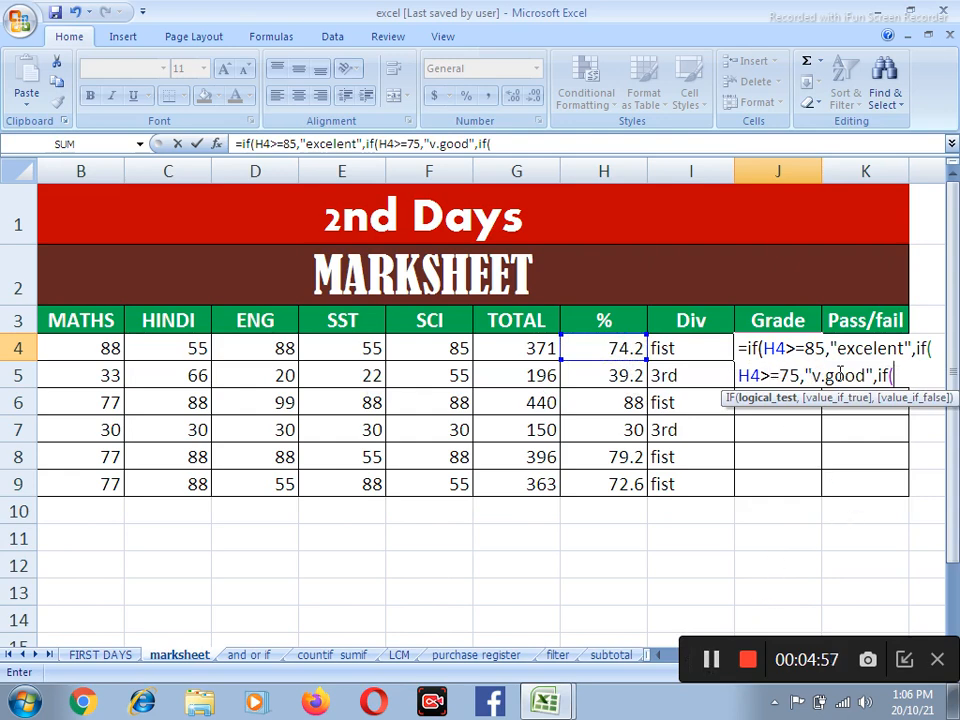
pyautogui.click(620, 347)
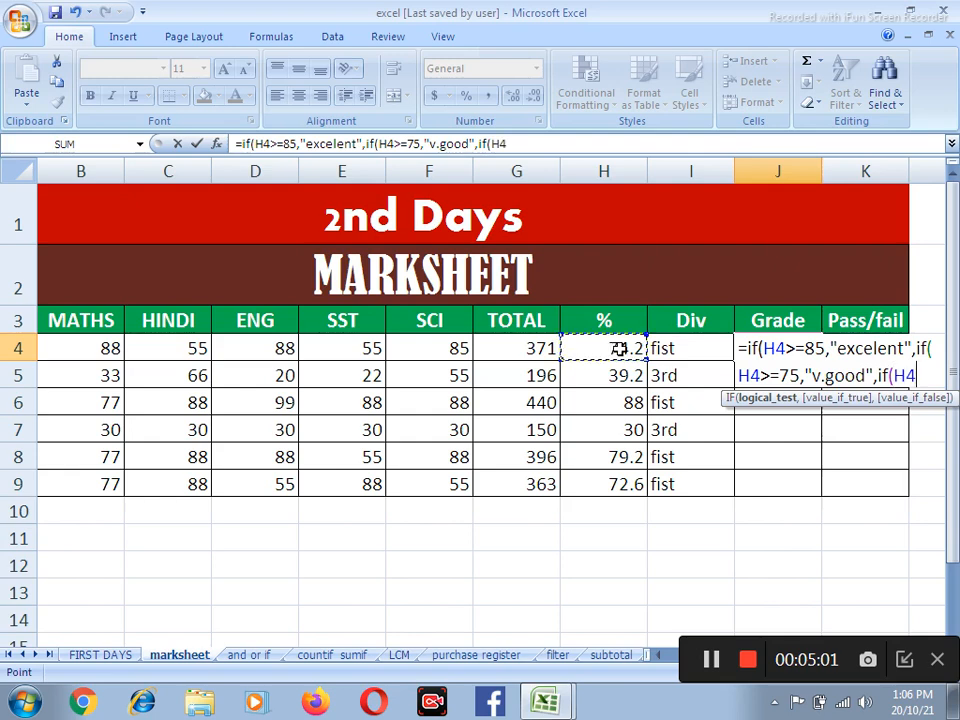
pyautogui.write('>=')
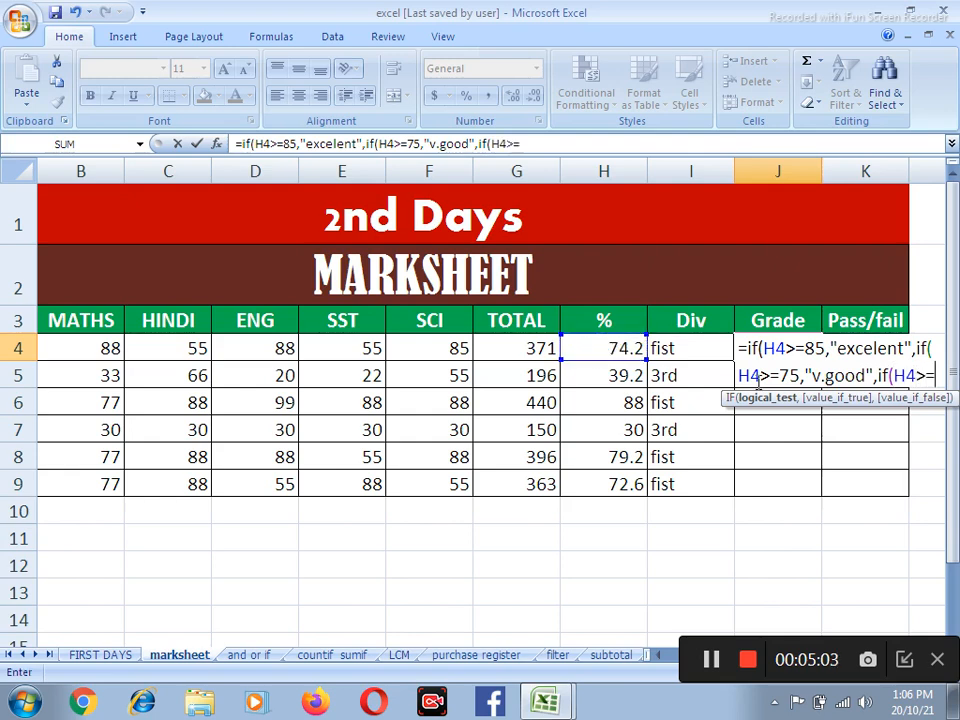
pyautogui.write('65')
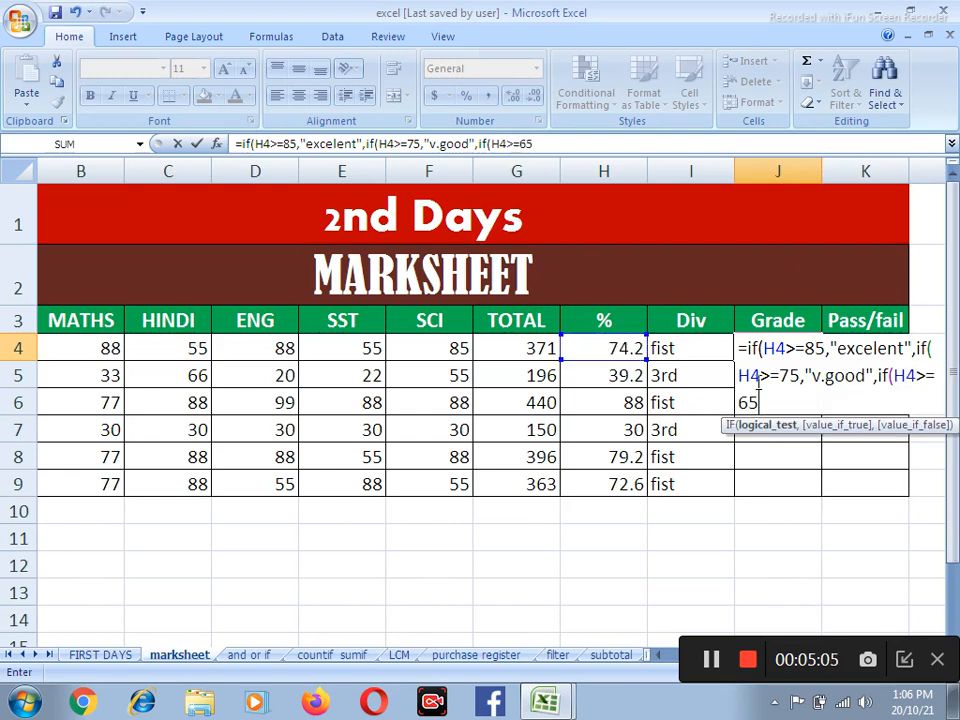
pyautogui.write(',"g')
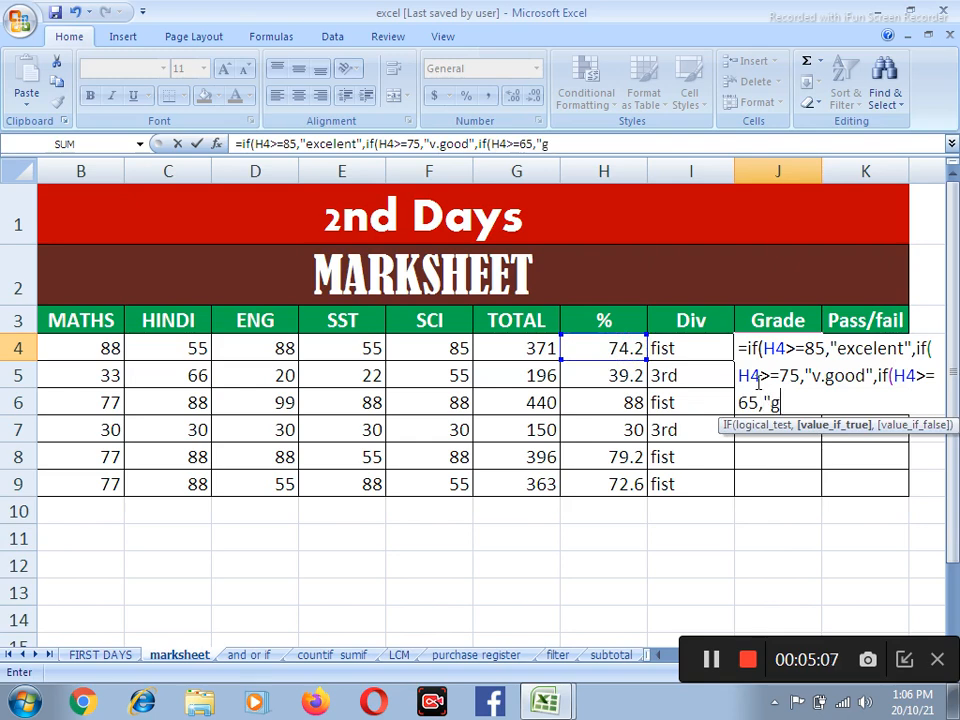
pyautogui.write('ood",if')
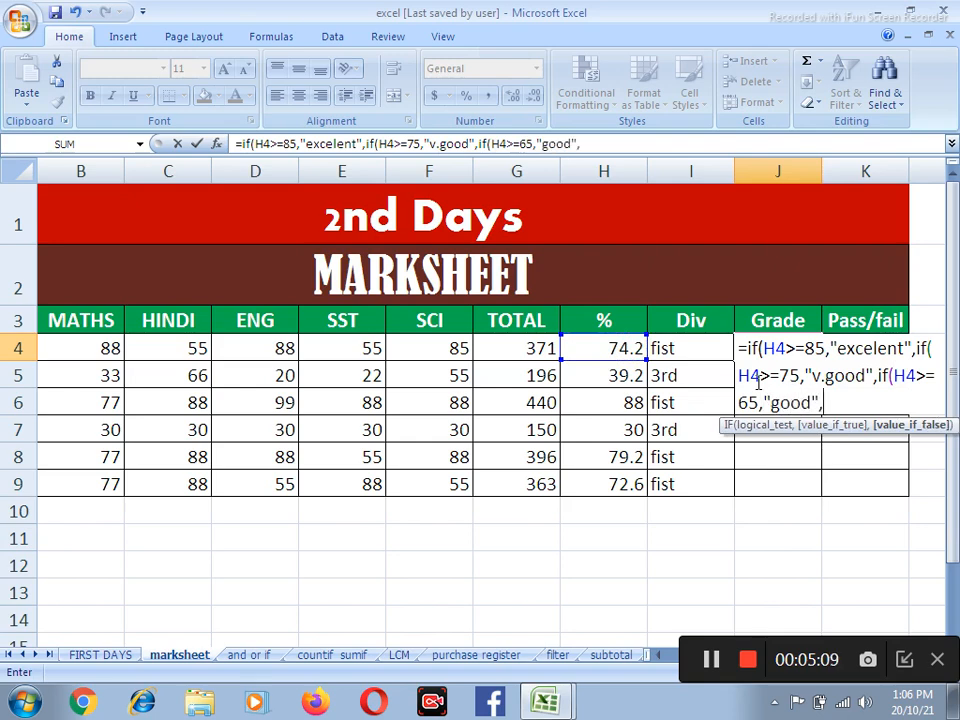
pyautogui.write('(')
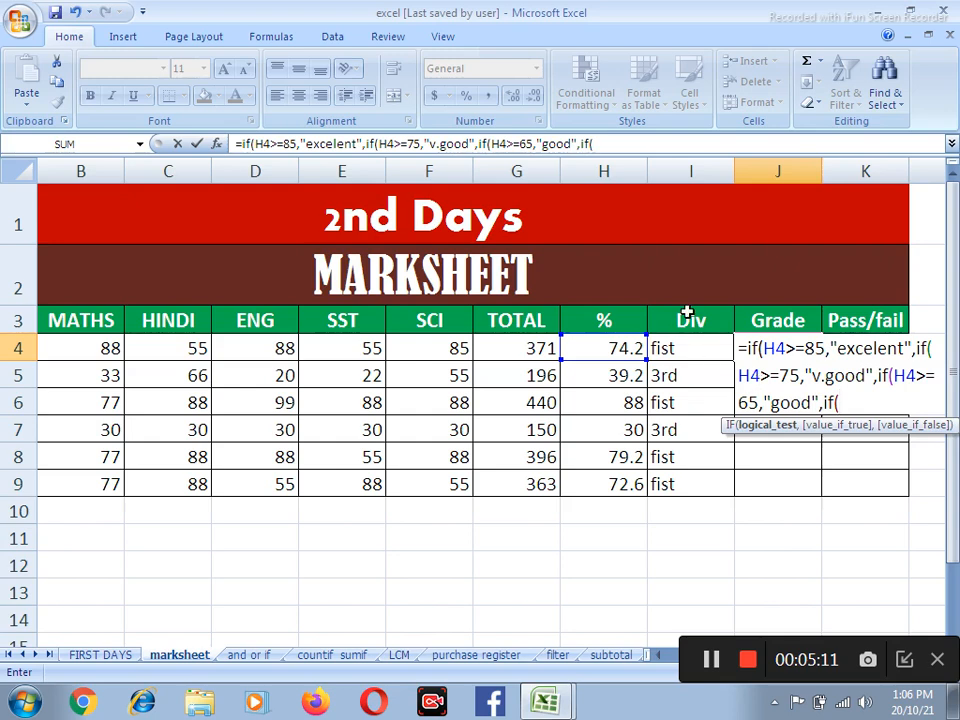
# Nest a fourth IF in the J4 grade formula that returns "sar" when H4 is at least 55
pyautogui.click(636, 348)
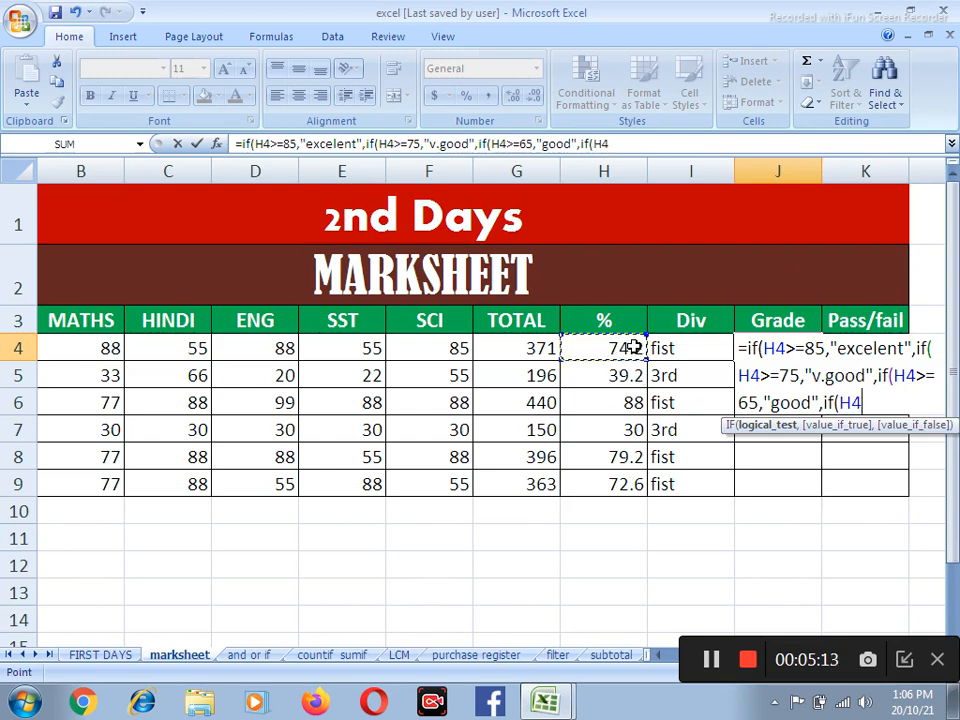
pyautogui.write('>=')
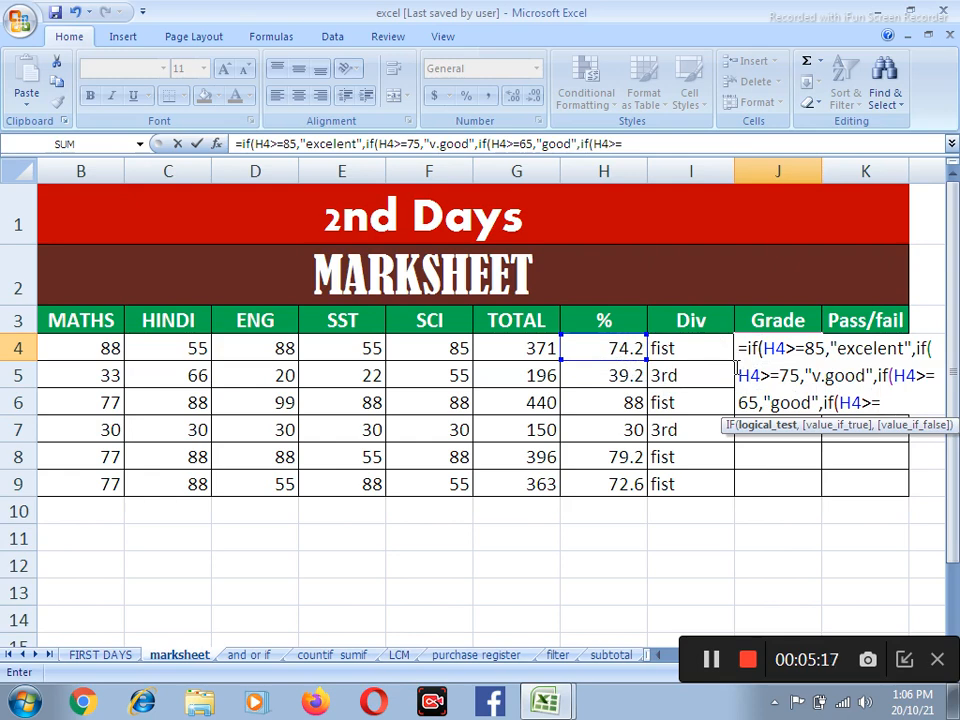
pyautogui.write('55,')
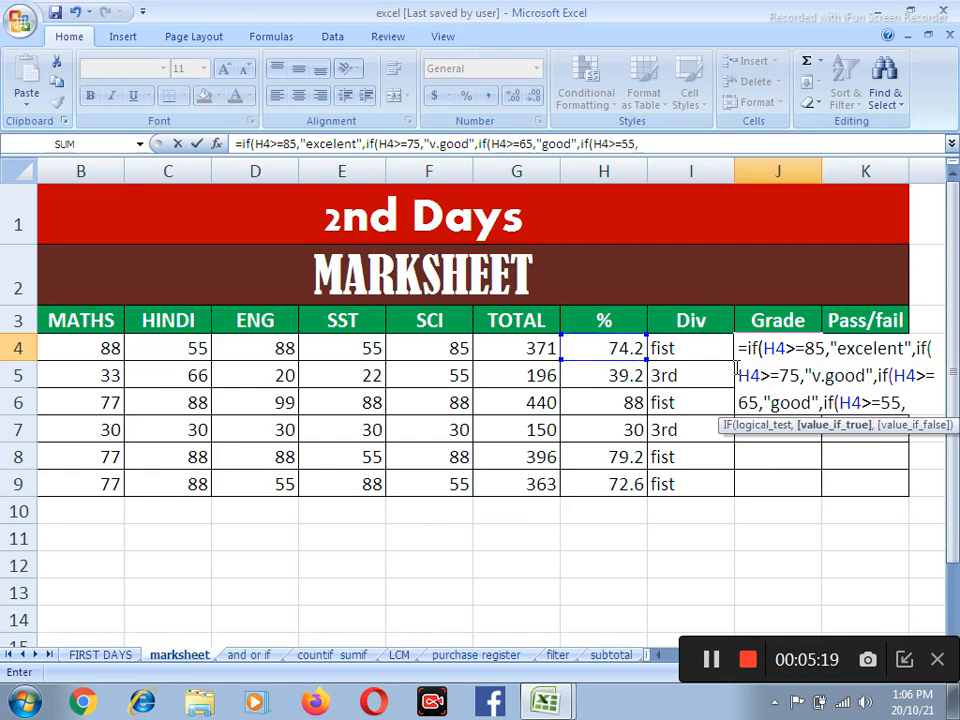
pyautogui.write('"sar",if')
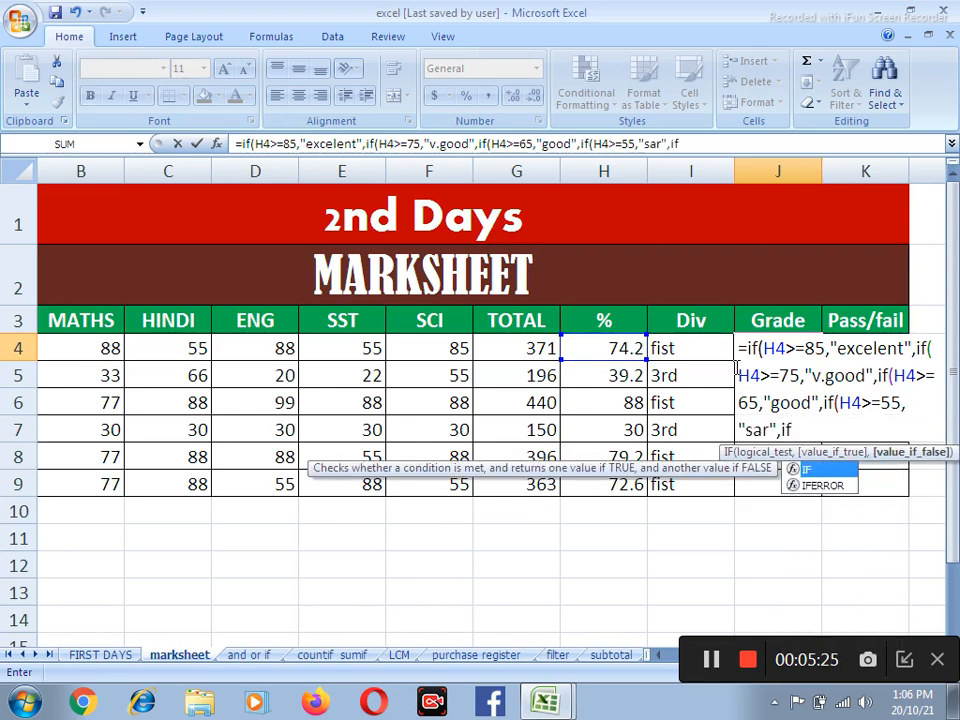
pyautogui.write('(')
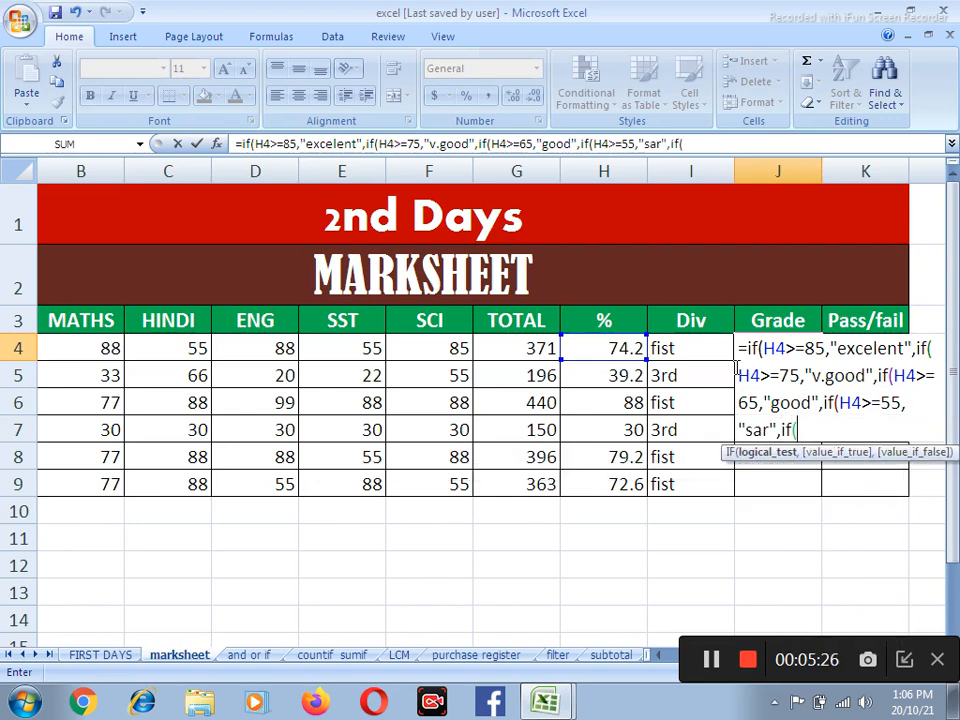
# Nest a fifth IF in the J4 grade formula that returns "pass" when H4 is at least 45
pyautogui.click(627, 347)
pyautogui.write('>=')
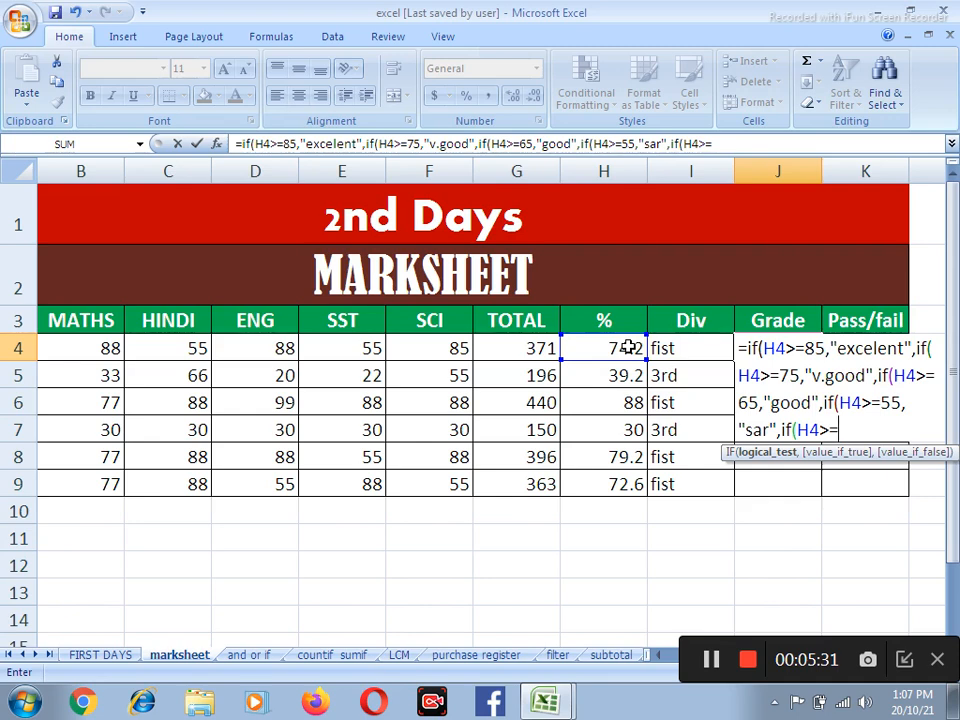
pyautogui.write('45,"')
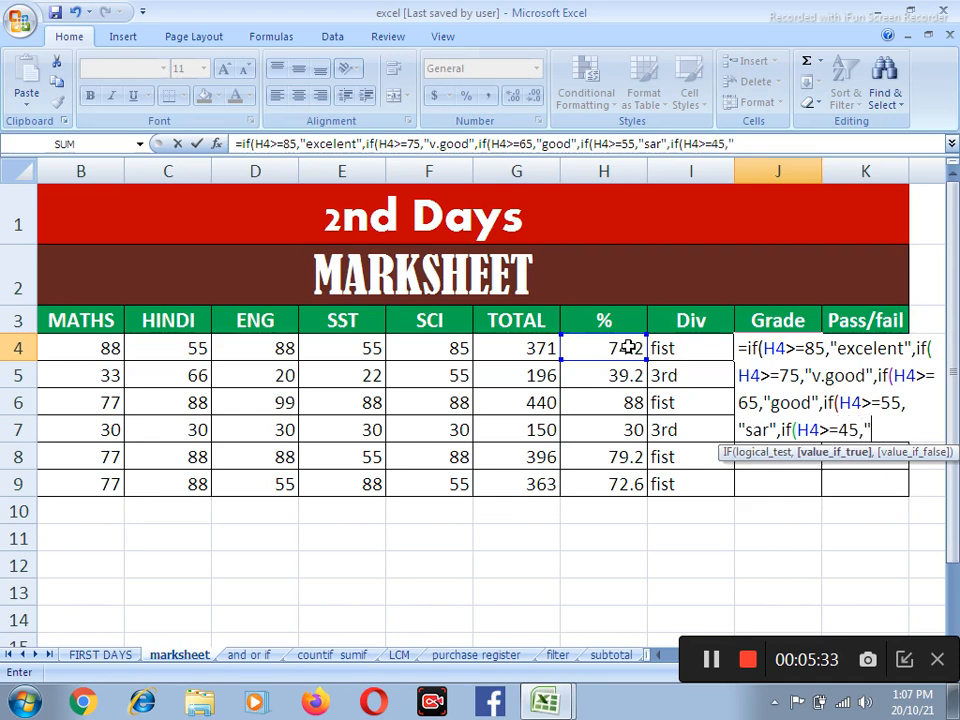
pyautogui.write('pass",')
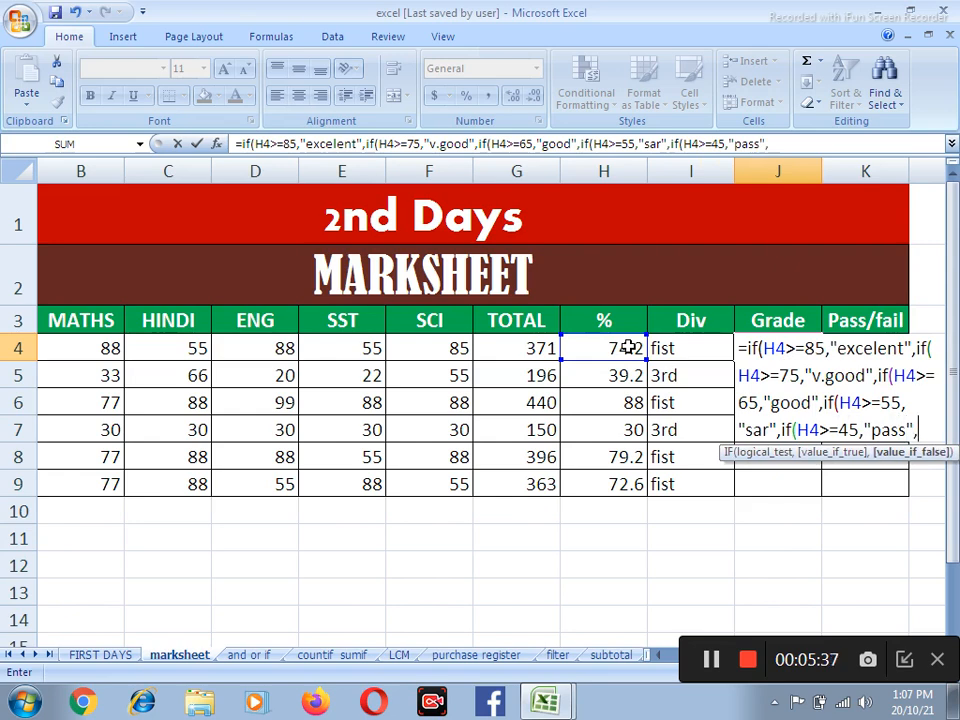
pyautogui.write('"marg')
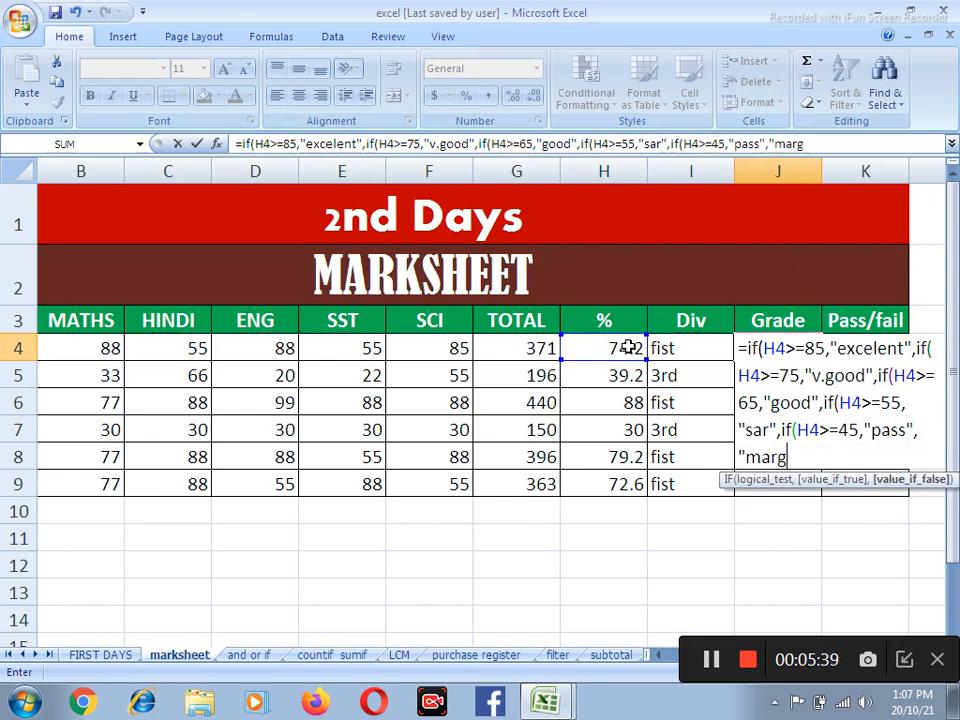
pyautogui.write('inal"')
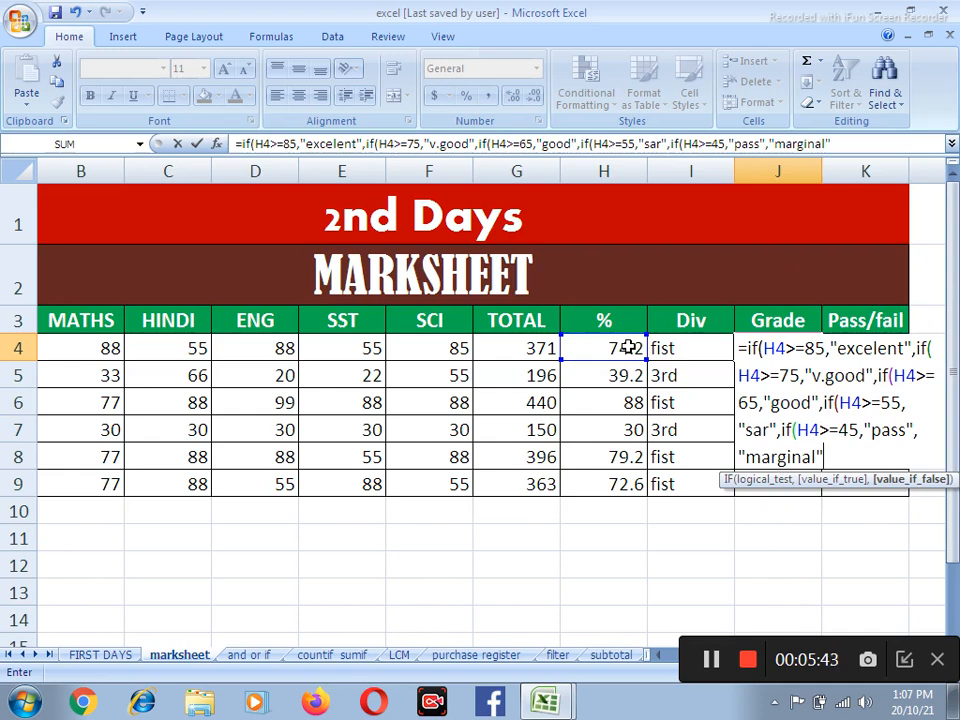
pyautogui.write('))))')
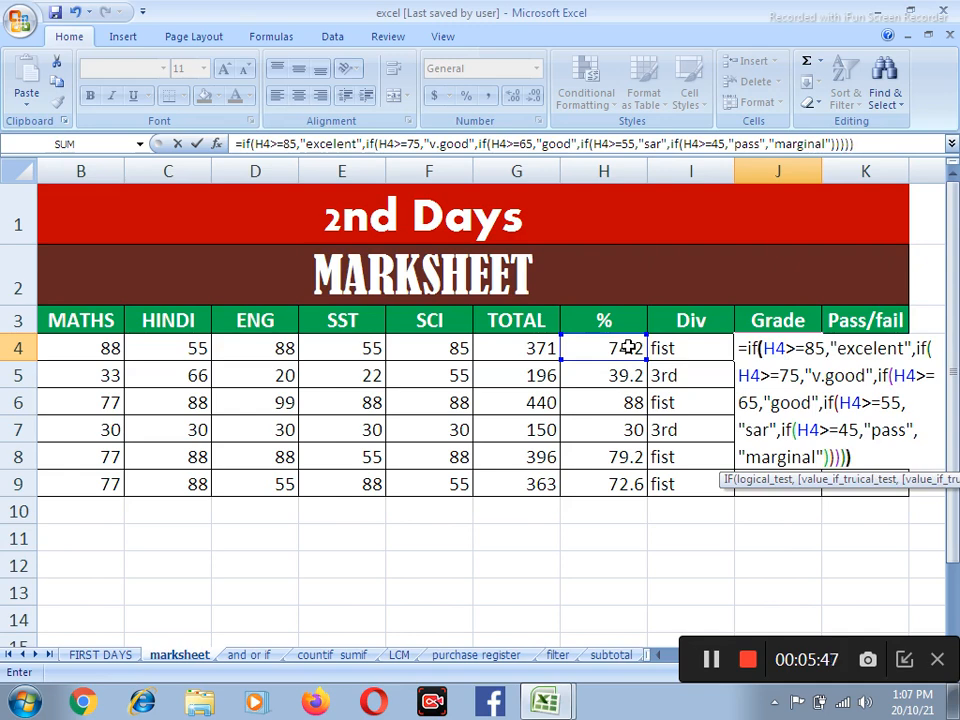
# Complete the J4 grade formula with "marginal" as the final false value, closing all five IFs
pyautogui.press('Return')
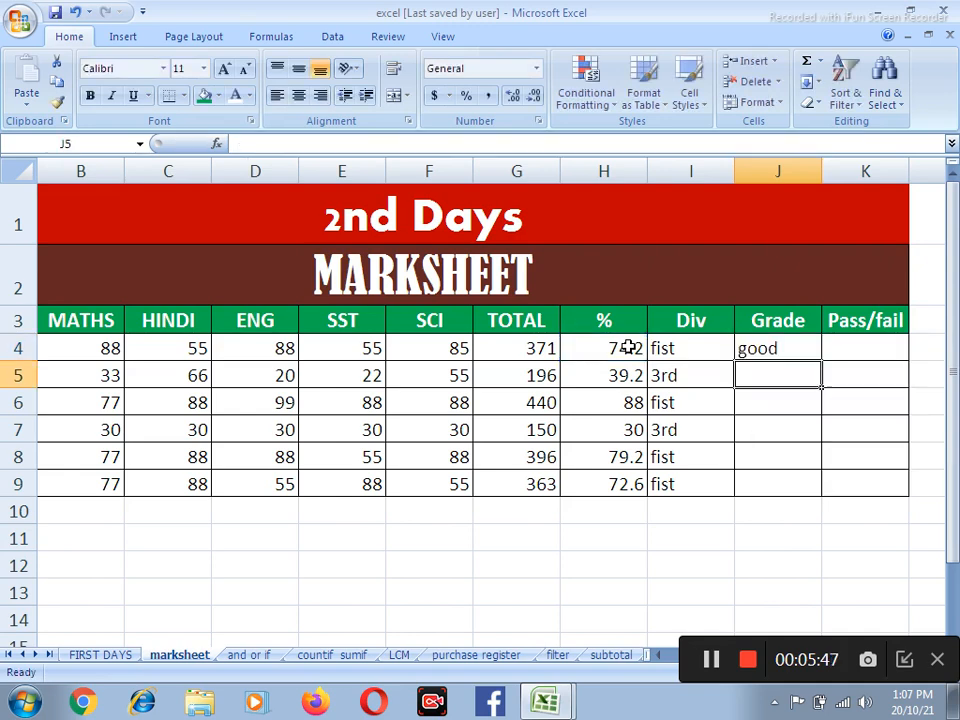
# Fill the grade formula in J4 down to J9
pyautogui.click(812, 350)
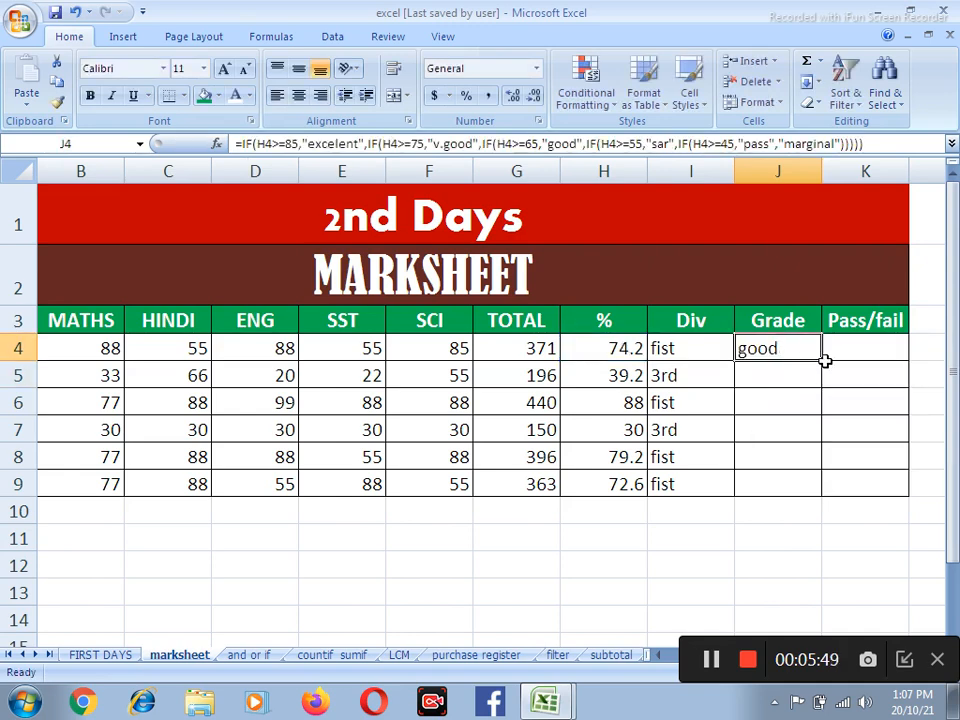
pyautogui.moveTo(824, 361); pyautogui.dragTo(838, 495)
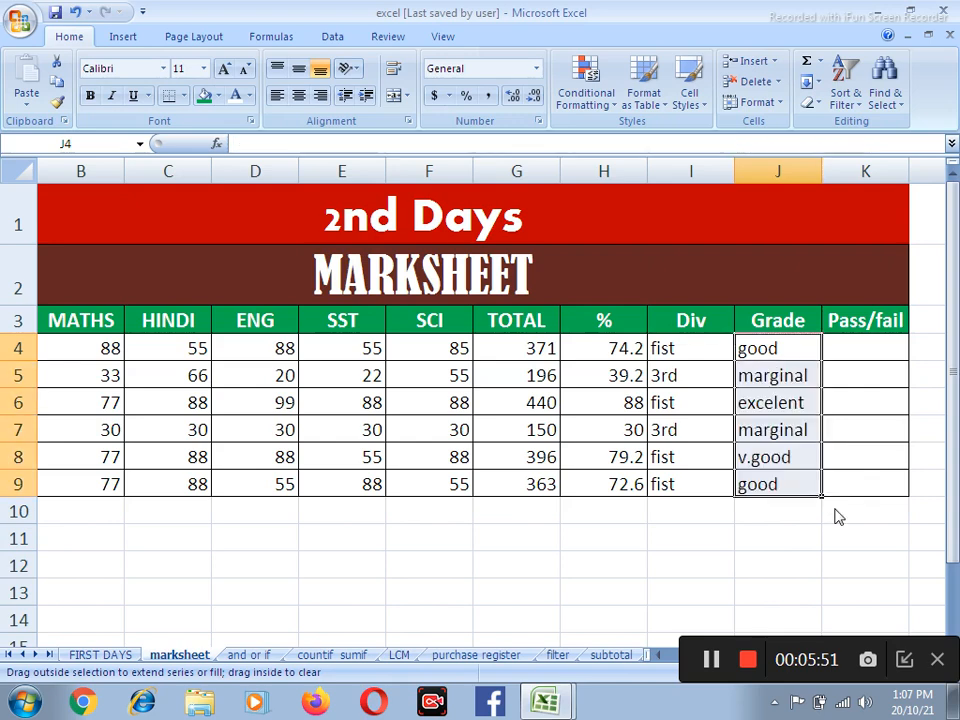
pyautogui.click(765, 432)
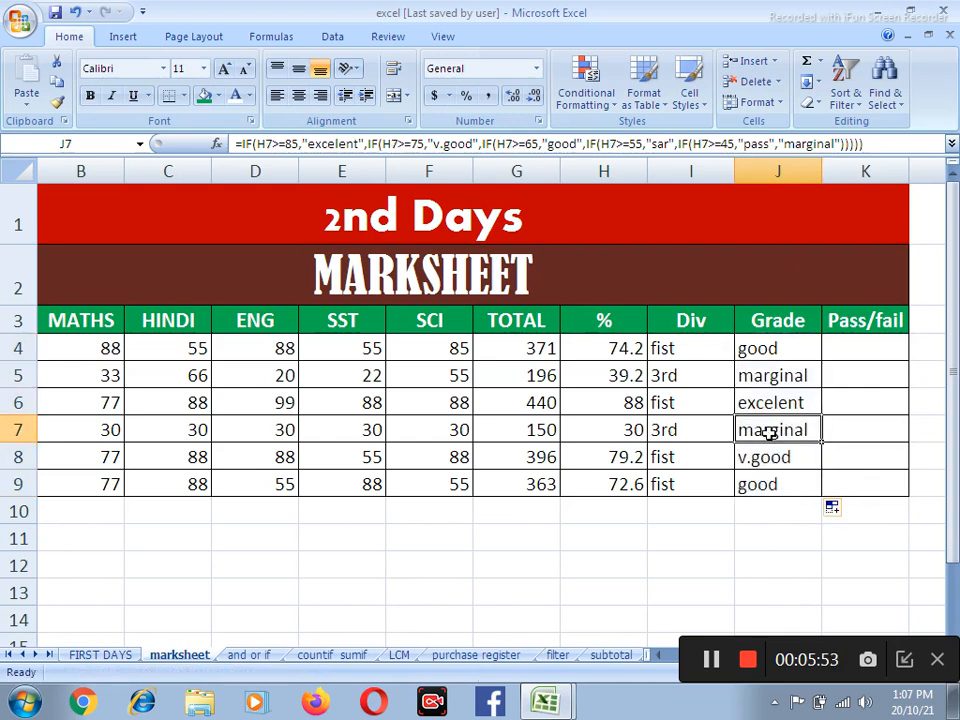
pyautogui.click(846, 352)
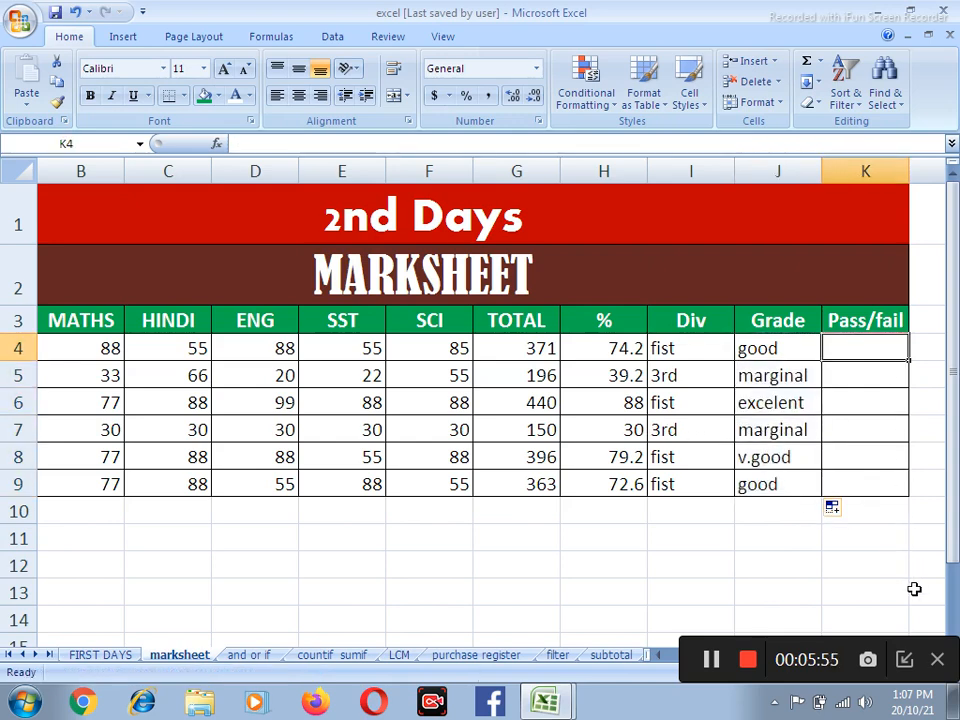
pyautogui.press('Right')
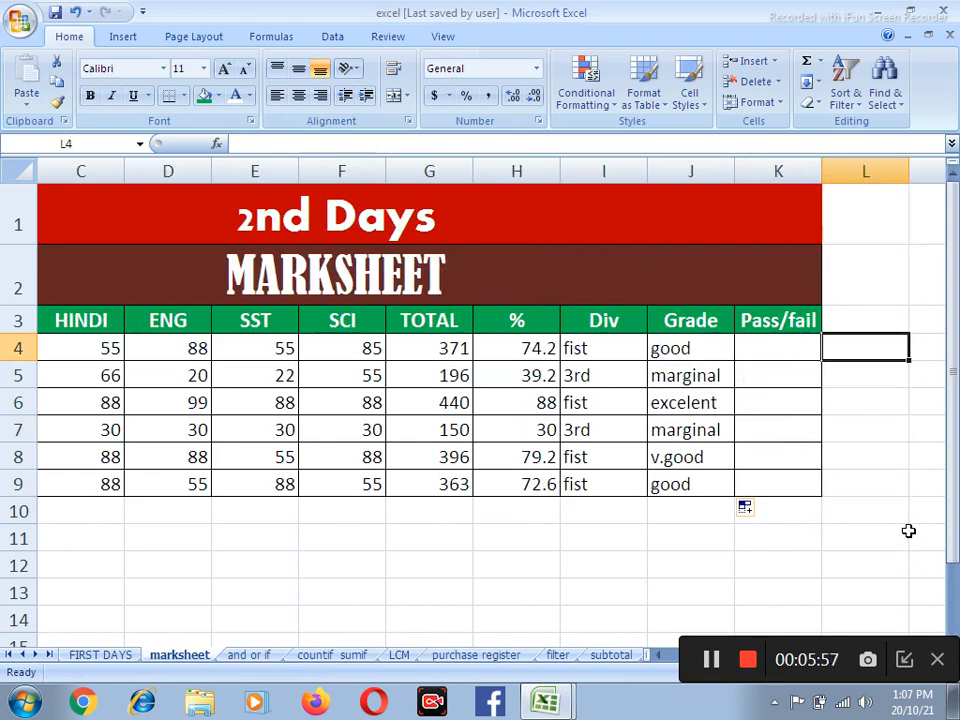
pyautogui.press('Left')
pyautogui.press('Left')
pyautogui.press('Left')
pyautogui.press('Left')
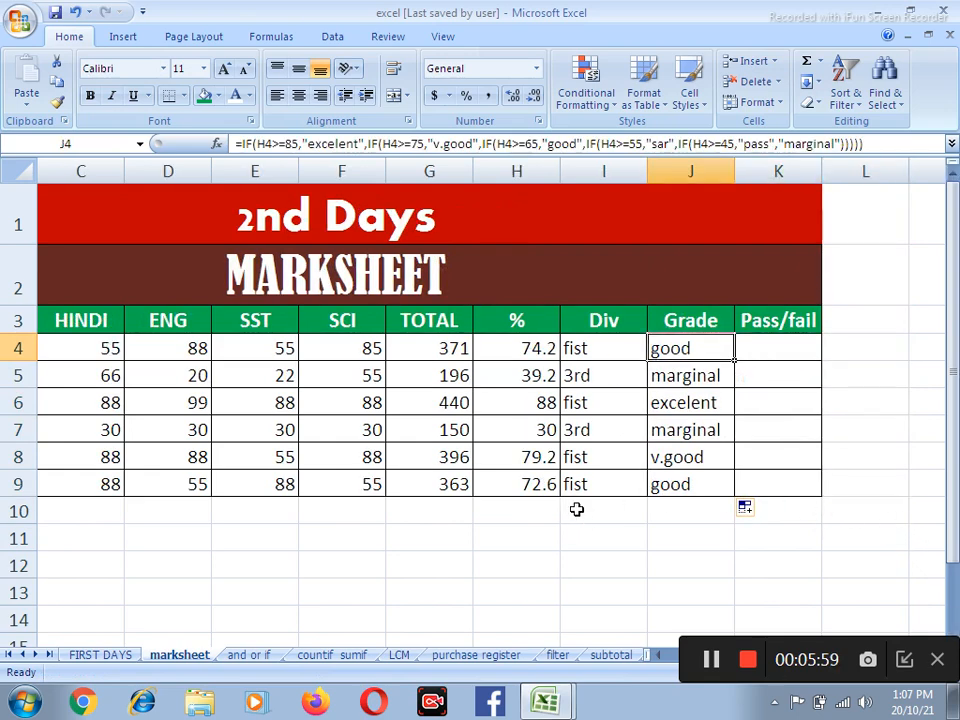
pyautogui.press('Left')
pyautogui.press('Left')
pyautogui.press('Left')
pyautogui.press('Left')
pyautogui.press('Left')
pyautogui.press('Left')
pyautogui.press('Left')
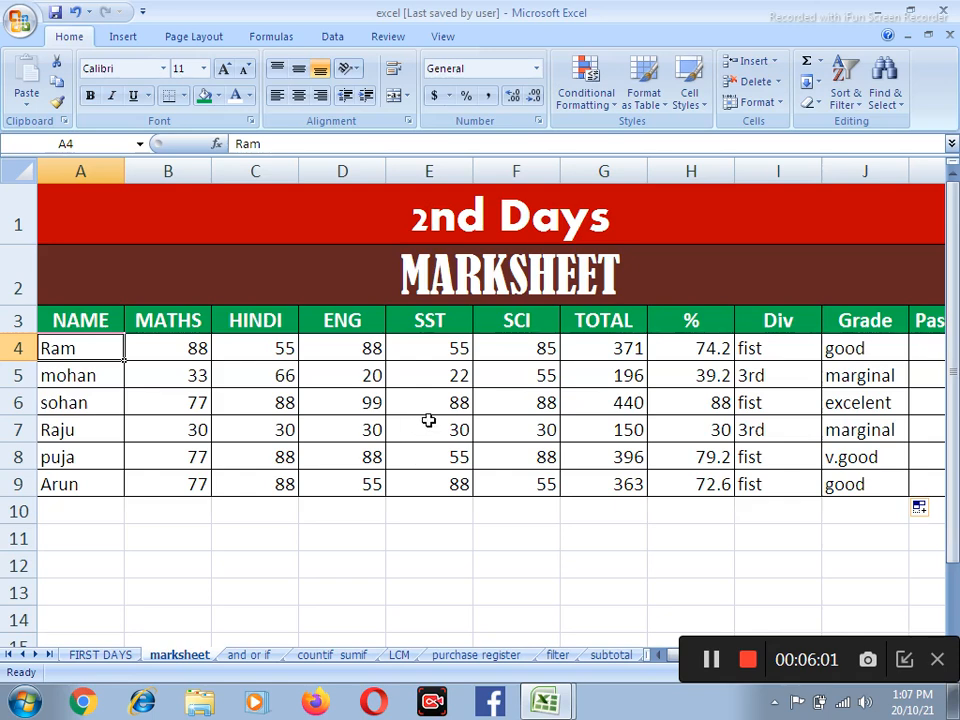
# Start the pass/fail formula in K4 with an IF whose logical test is an AND function
pyautogui.scroll(-1, 446, 402)
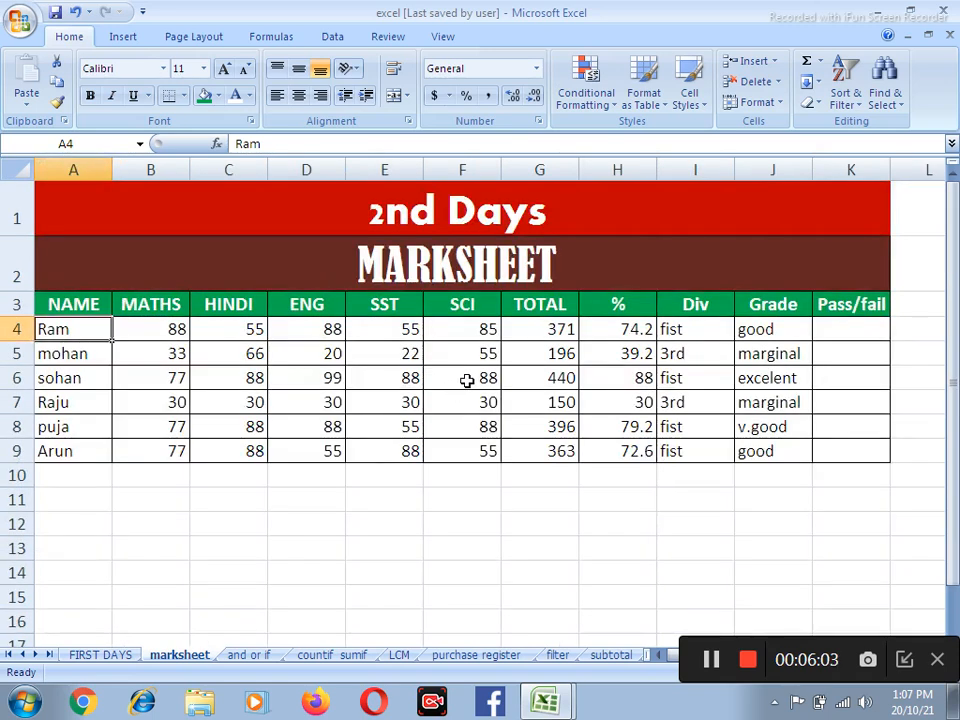
pyautogui.click(840, 329)
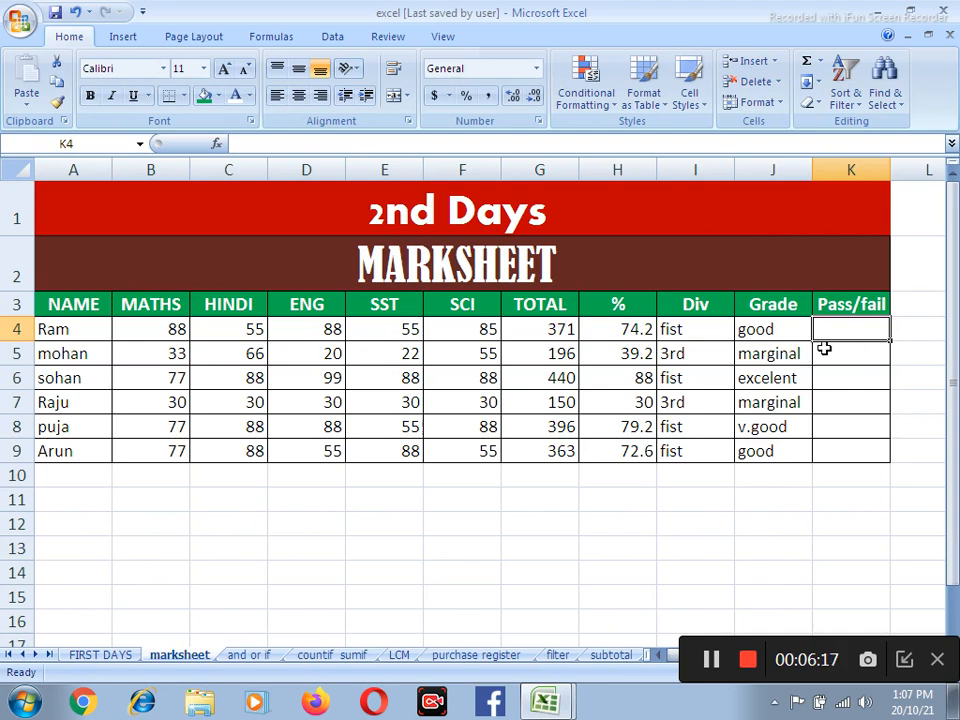
pyautogui.write('=')
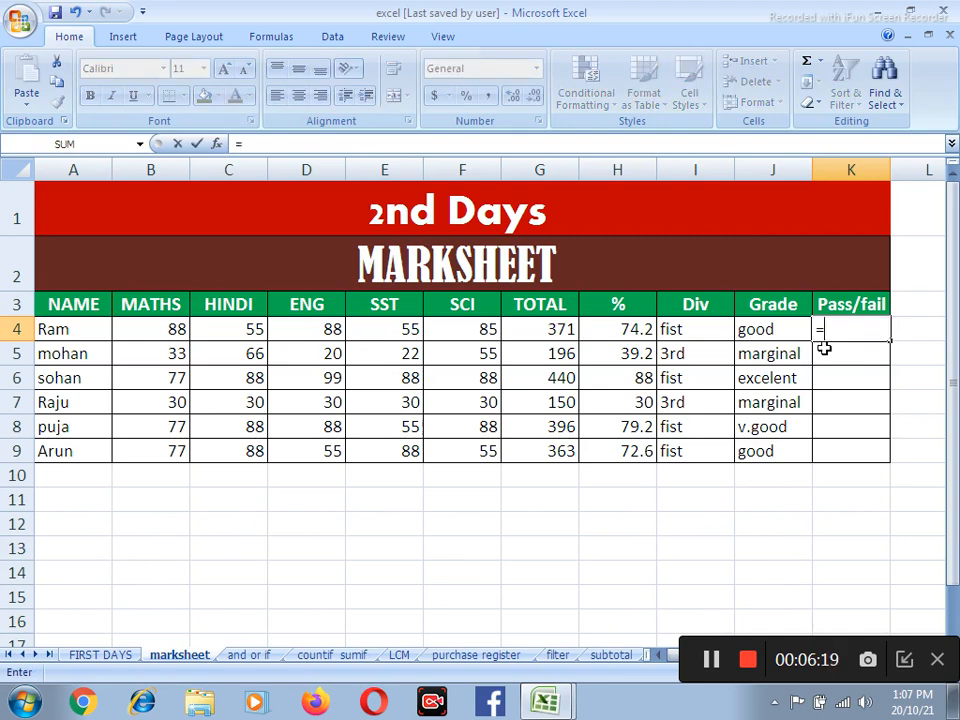
pyautogui.write('f')
pyautogui.press('BackSpace')
pyautogui.write('if')
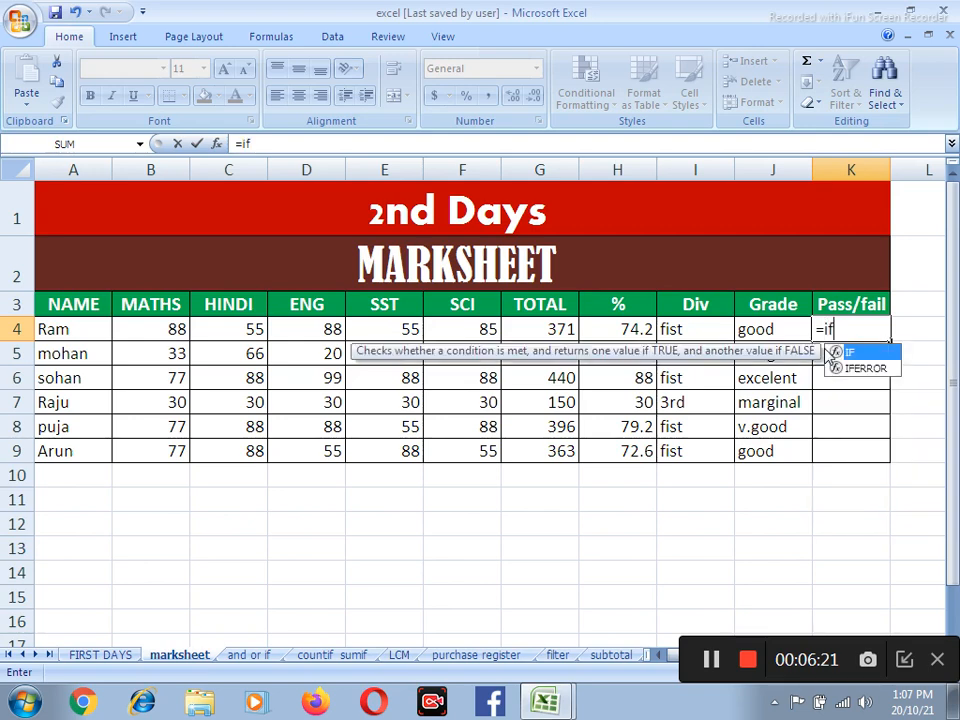
pyautogui.write('(amd')
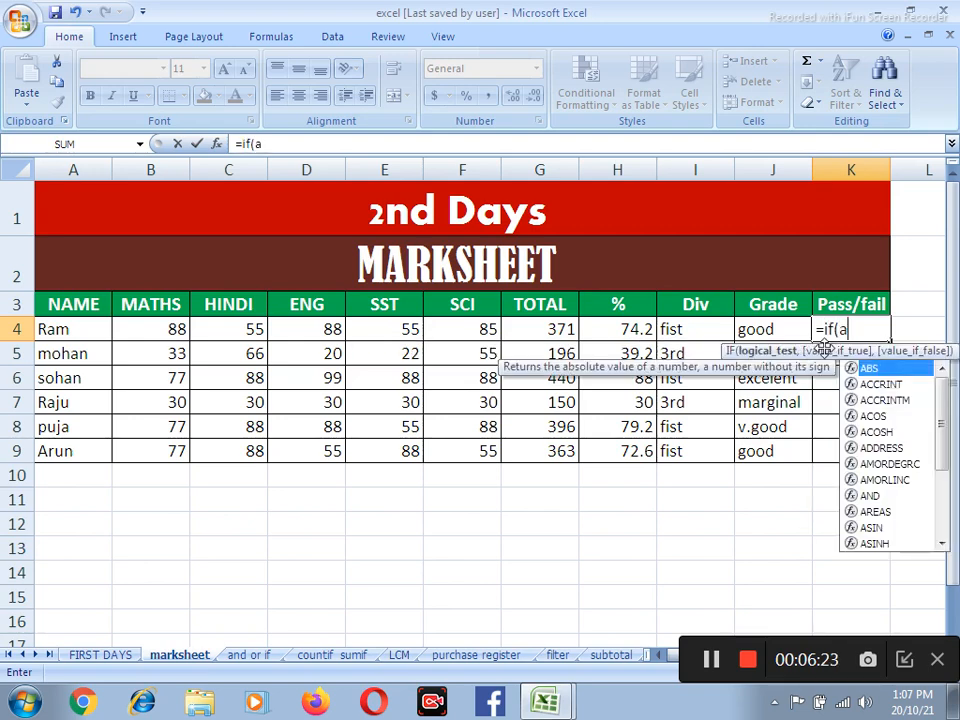
pyautogui.press('BackSpace')
pyautogui.press('BackSpace')
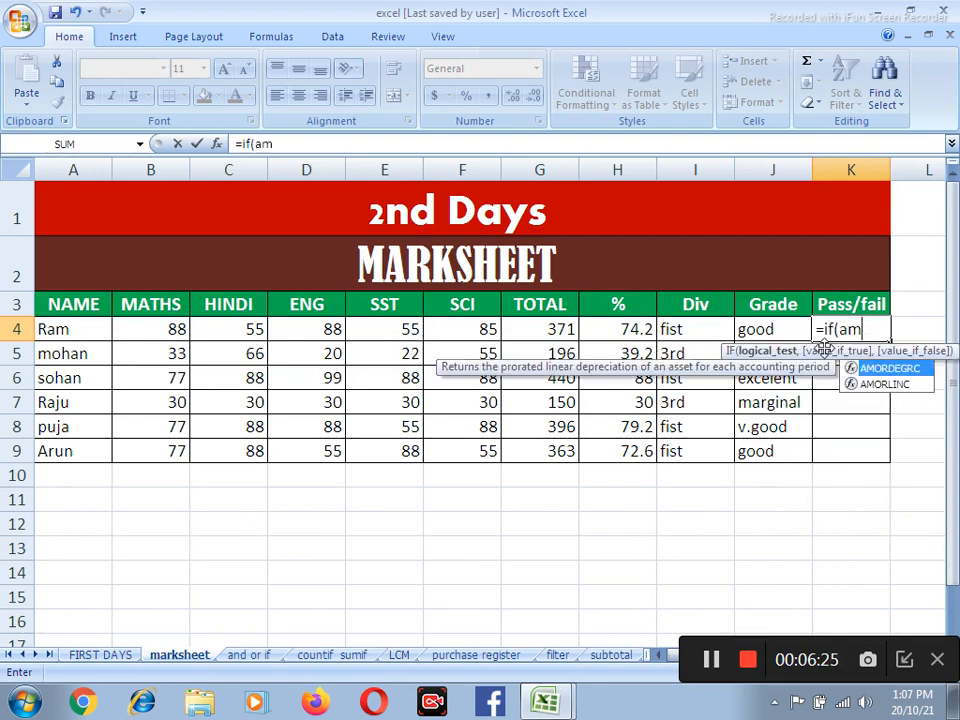
pyautogui.write('nd(')
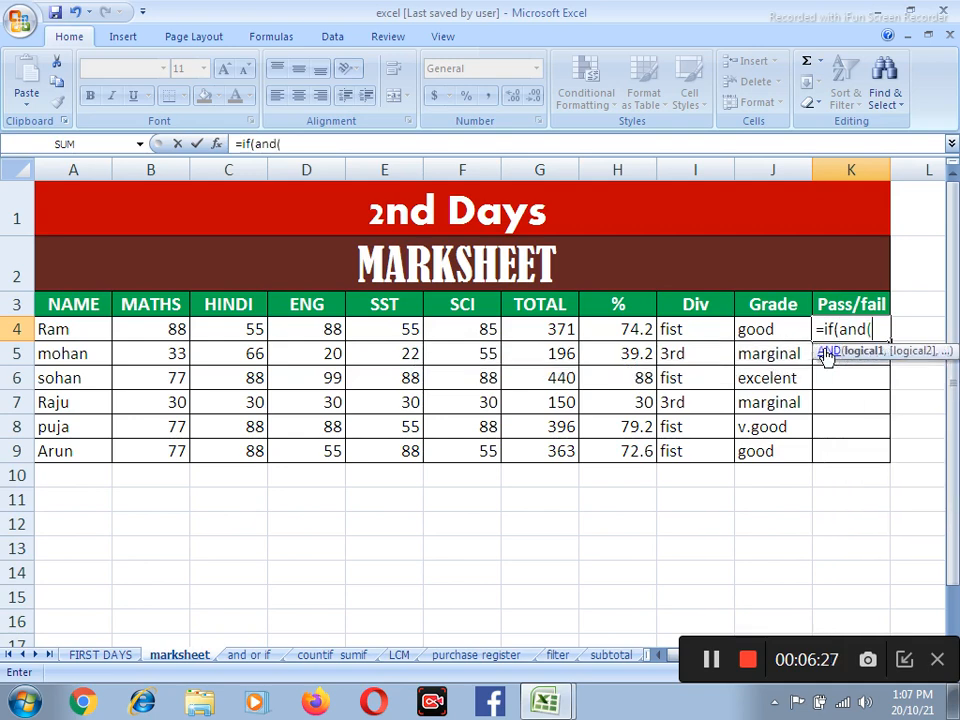
# Add B4>=30 and C4>=30 as the first two AND conditions in the K4 formula
pyautogui.click(174, 329)
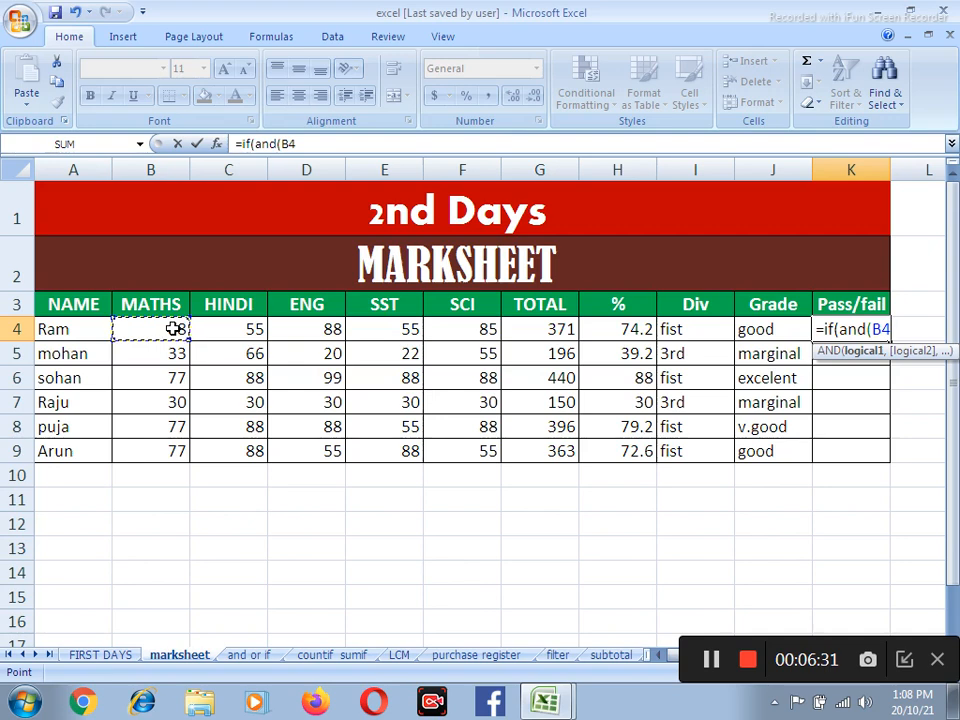
pyautogui.write('>=33')
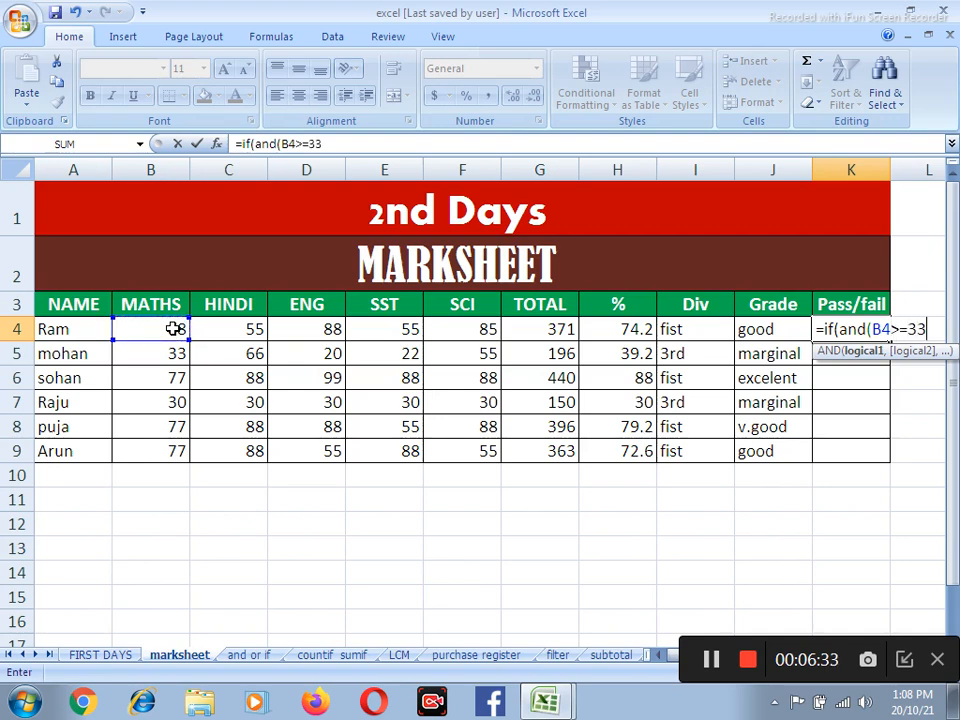
pyautogui.write(',')
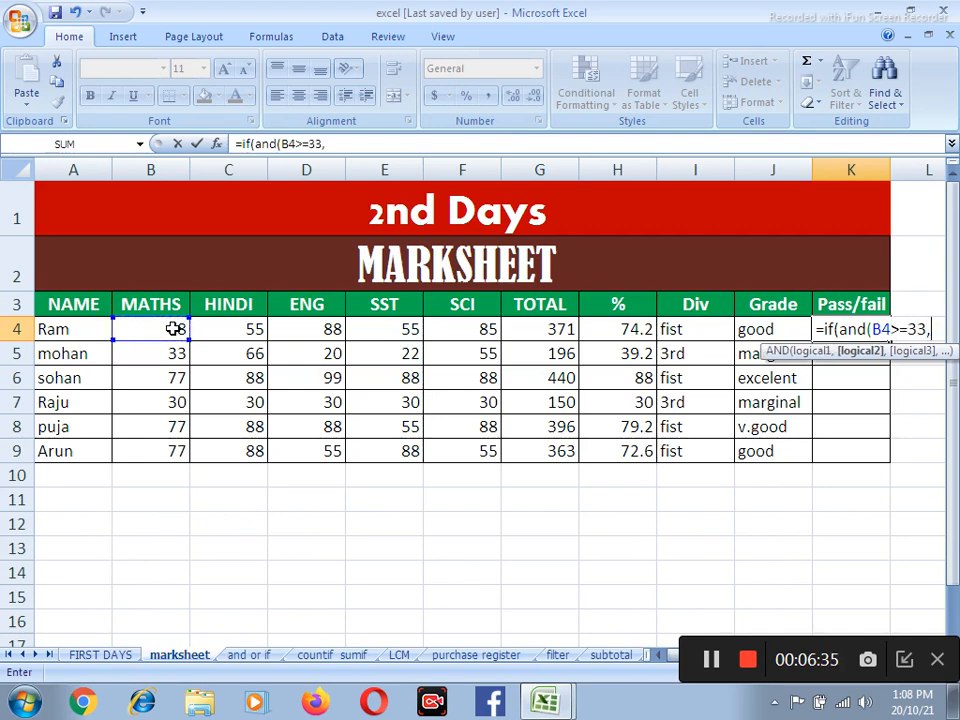
pyautogui.press('BackSpace')
pyautogui.press('BackSpace')
pyautogui.write('0,')
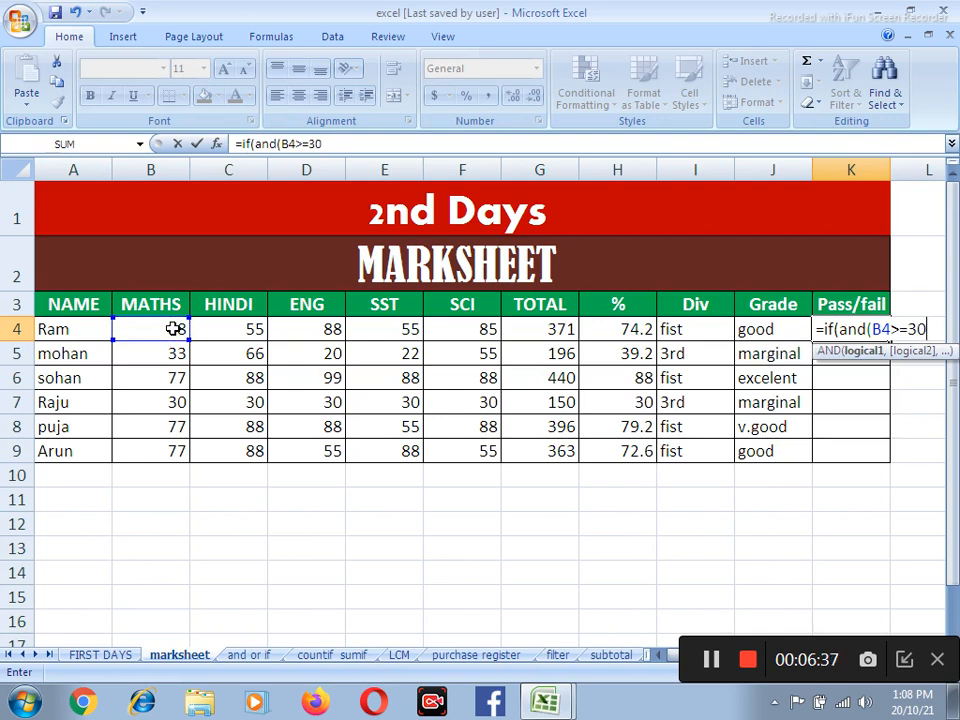
pyautogui.click(254, 329)
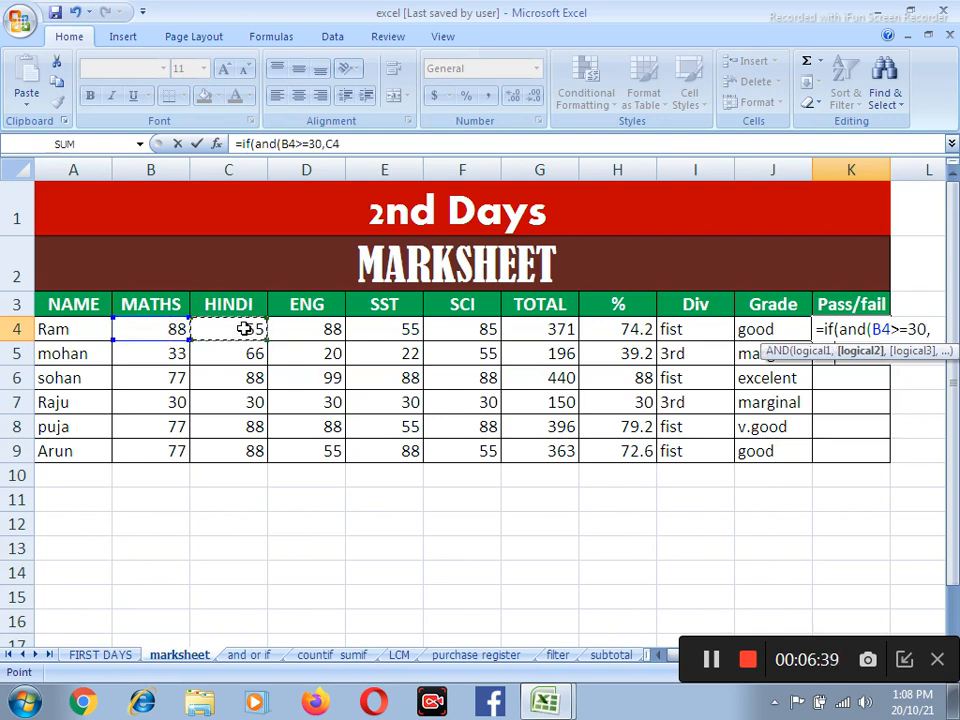
pyautogui.write('>=30,')
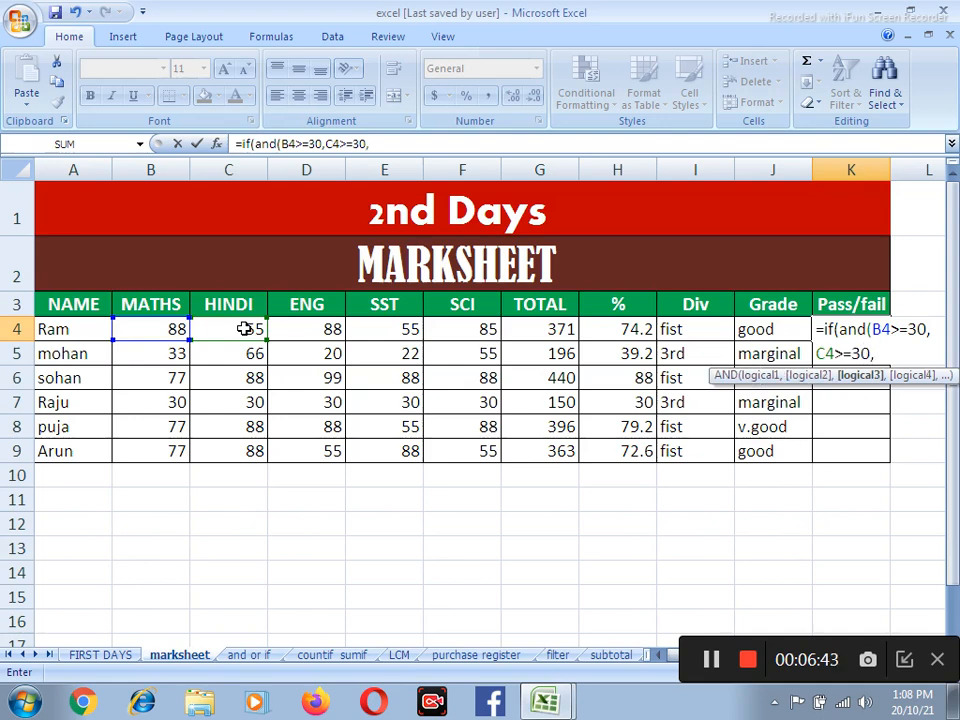
# Add D4>=30 and E4>=30 as the third and fourth AND conditions in the K4 formula
pyautogui.click(326, 332)
pyautogui.write('>=')
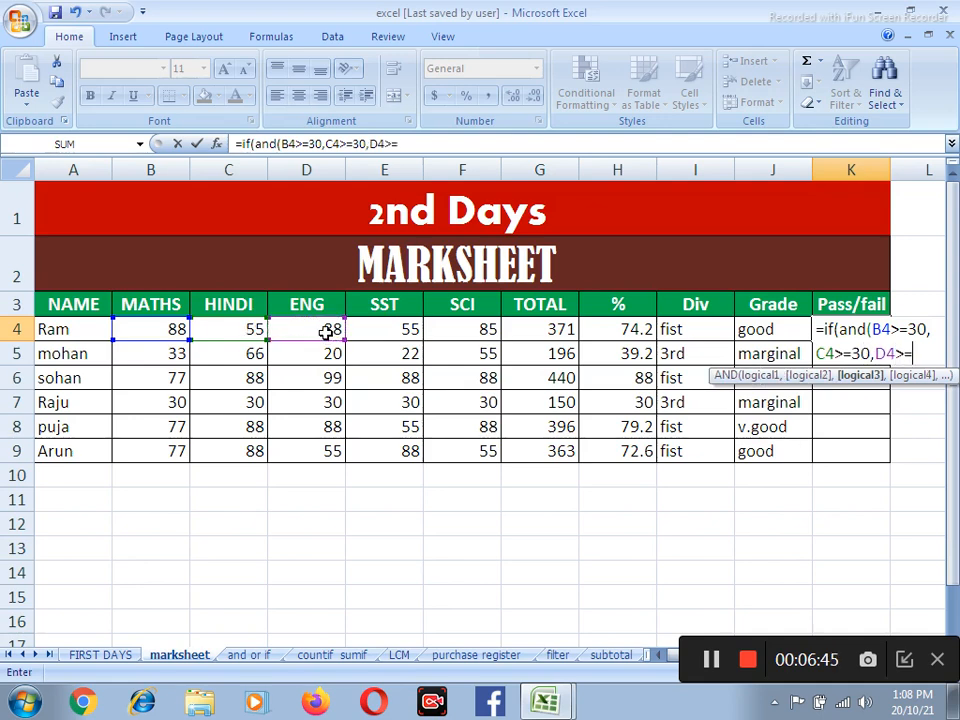
pyautogui.write('30,')
pyautogui.click(393, 332)
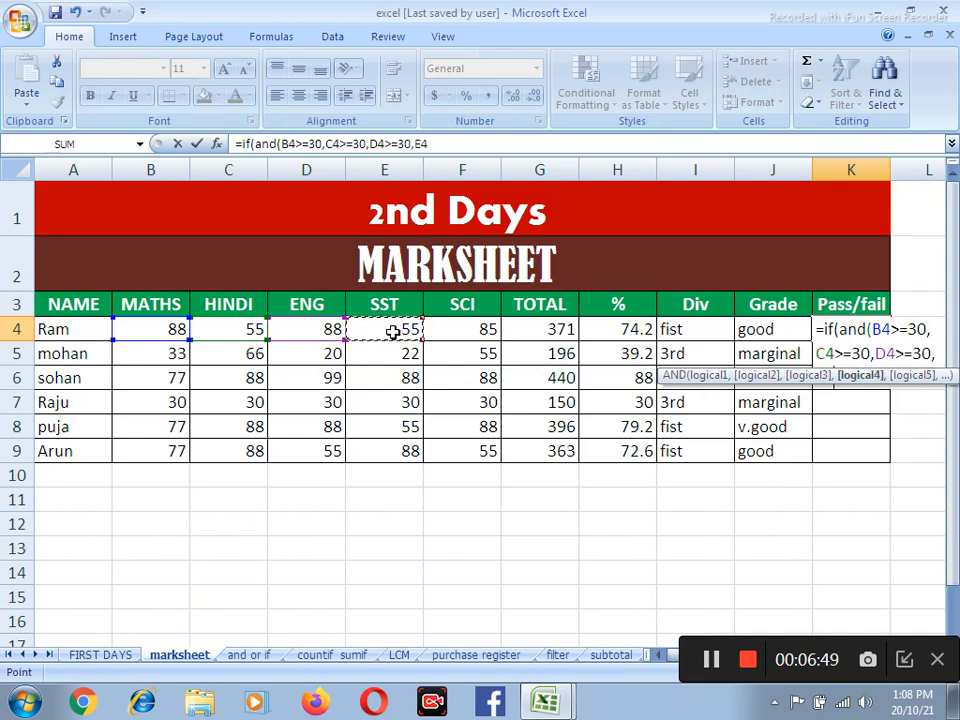
pyautogui.write('>=30')
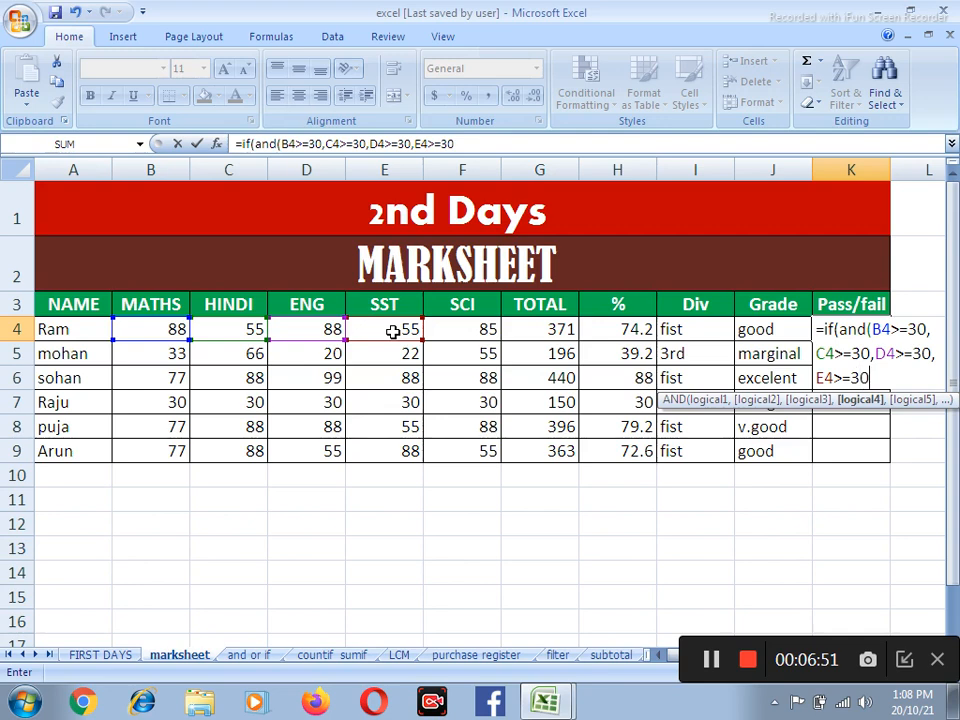
pyautogui.write(',')
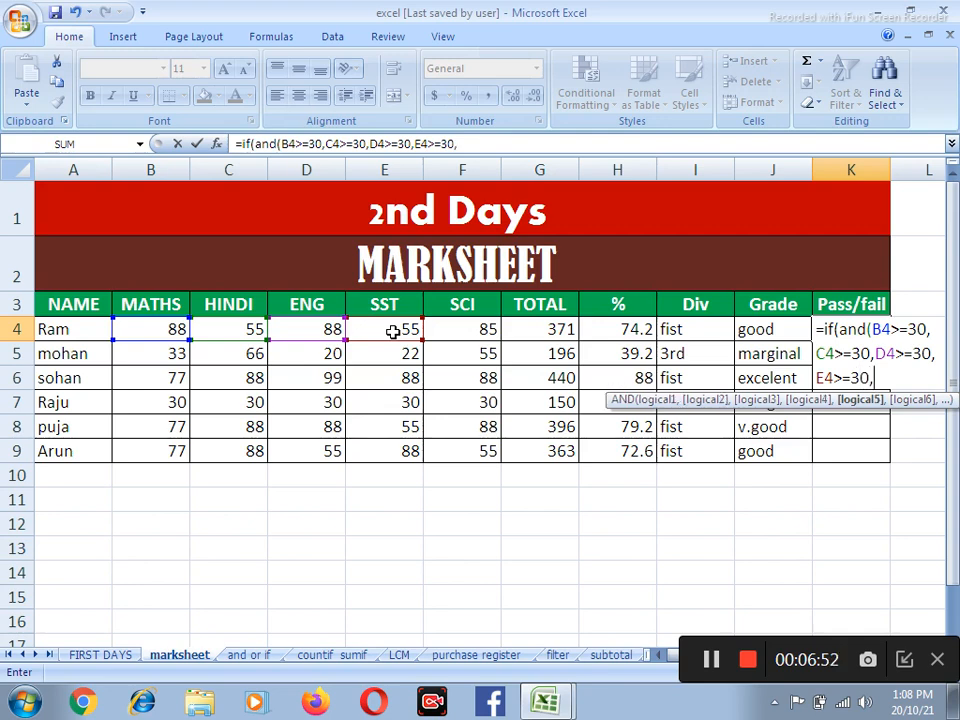
# Add F4>=30 as the fifth AND condition in the K4 formula
pyautogui.click(486, 330)
pyautogui.write('>')
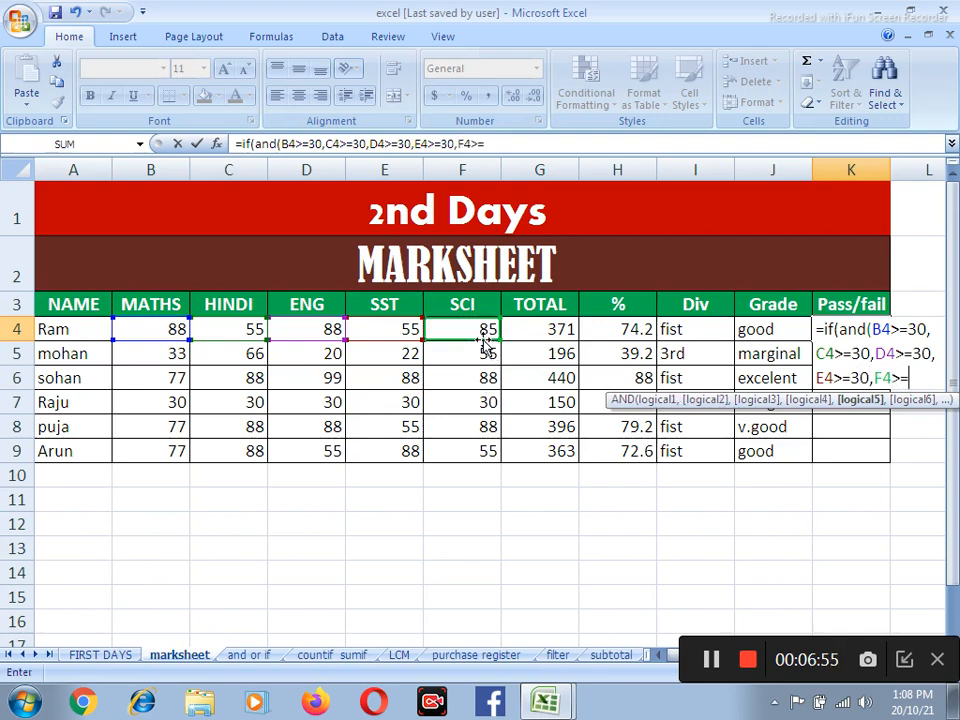
pyautogui.write('=30')
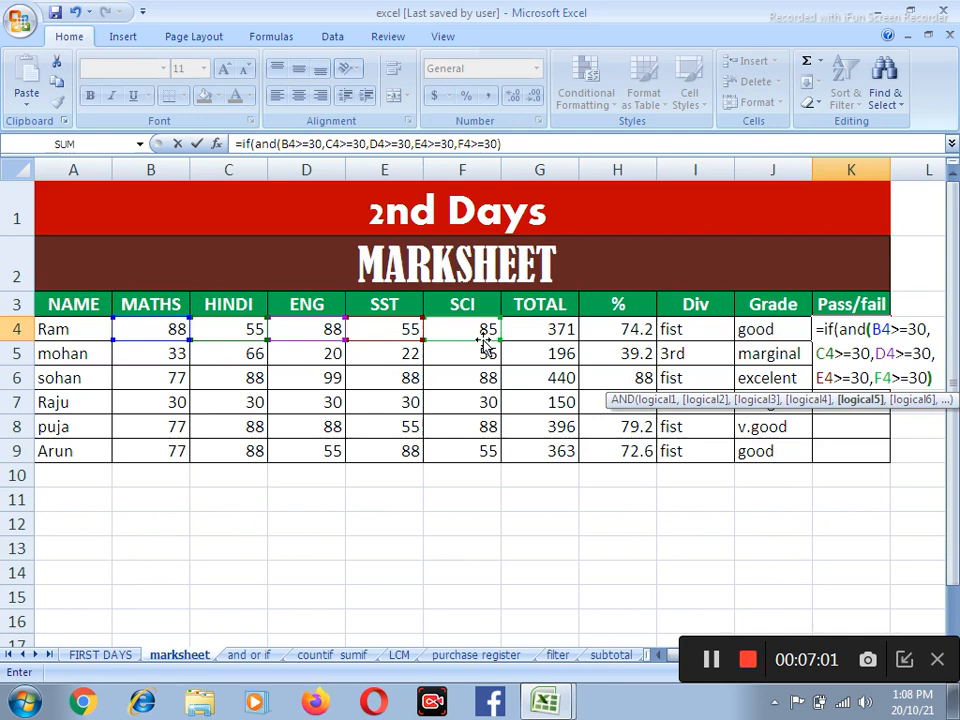
pyautogui.write('),"p')
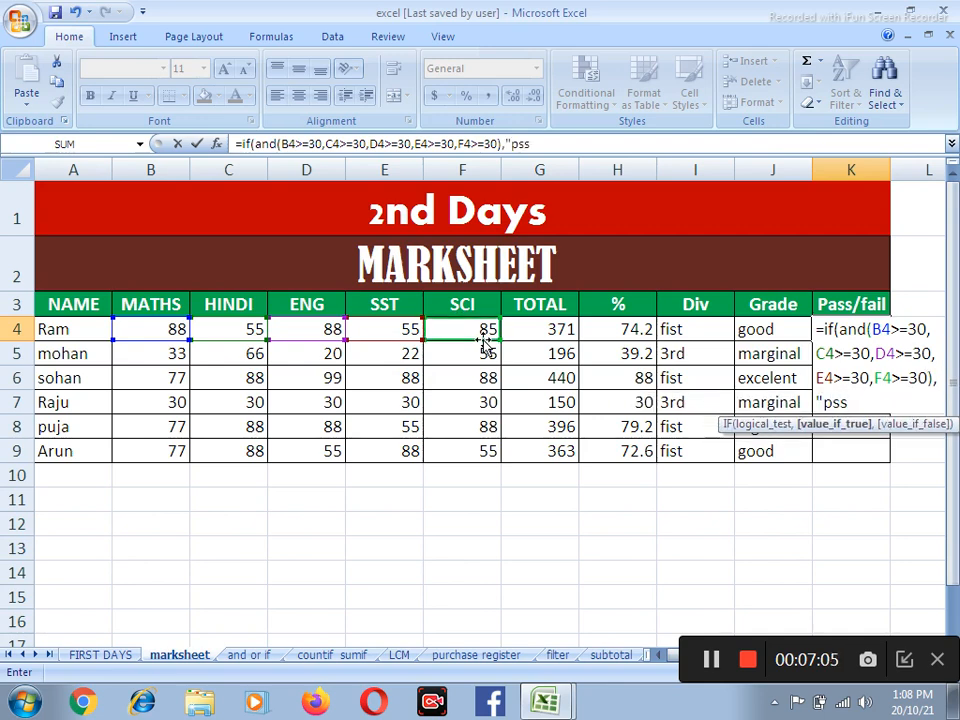
pyautogui.write('s')
# Close the AND in K4 and complete the IF with "pass" as the true value and "Fail" as the false value
pyautogui.press('BackSpace')
pyautogui.write('ass","')
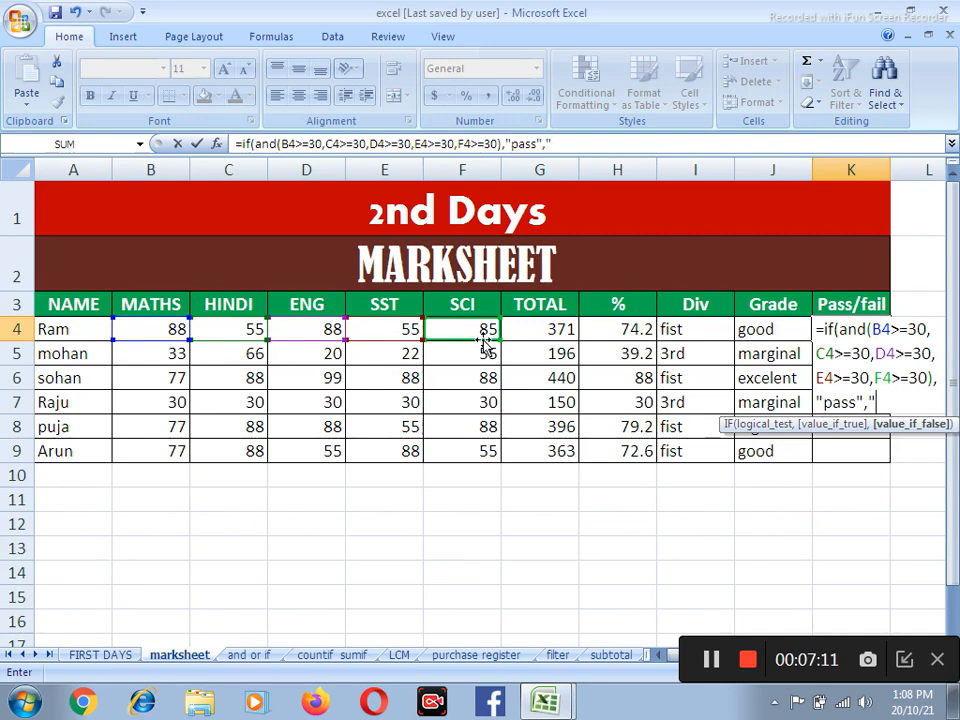
pyautogui.write('Fail")')
pyautogui.press('Return')
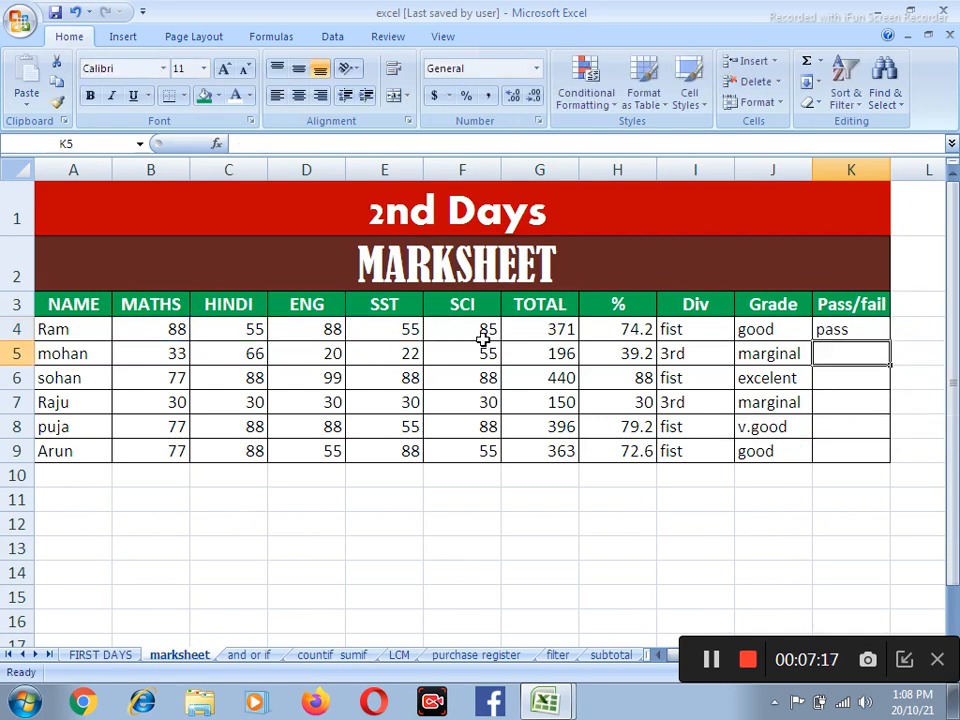
# Fill the pass/fail formula in K4 down to K9
pyautogui.click(853, 328)
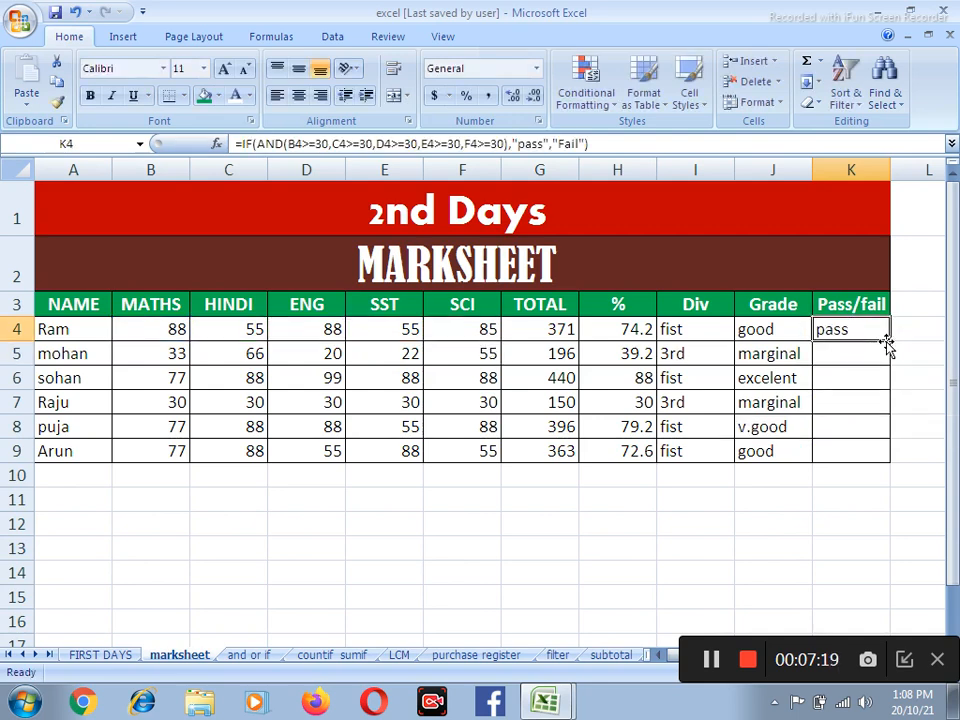
pyautogui.moveTo(888, 342); pyautogui.dragTo(892, 428)
pyautogui.moveTo(893, 468); pyautogui.dragTo(892, 464)
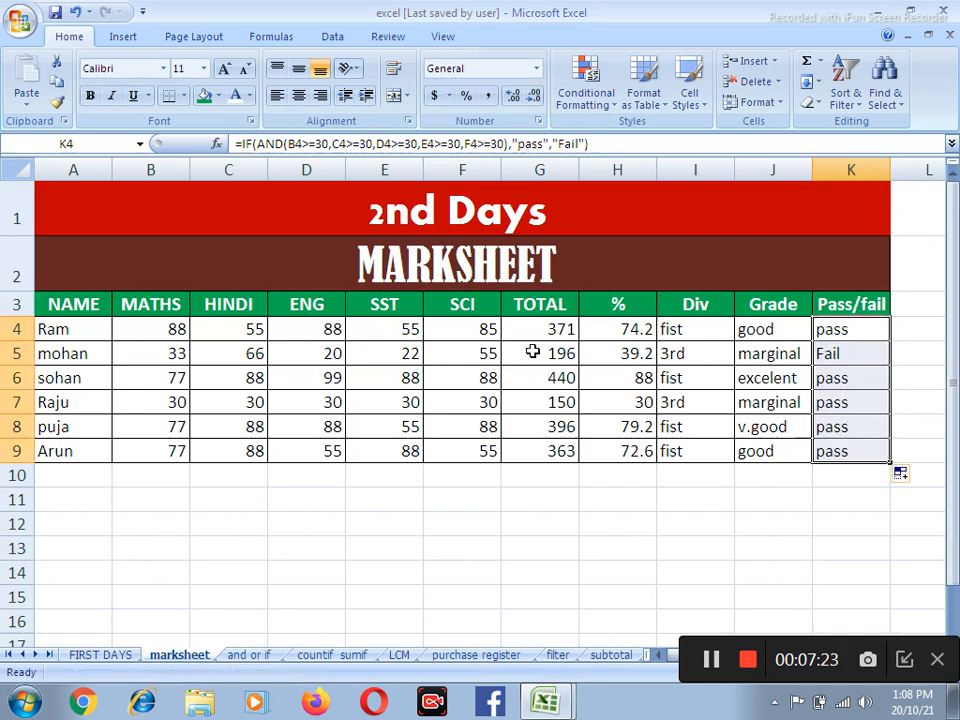
# Test the pass/fail formula by setting the ENG mark in D8 to 20 and the SCI mark in F9 to 20
pyautogui.moveTo(333, 355); pyautogui.dragTo(386, 358)
pyautogui.click(332, 435)
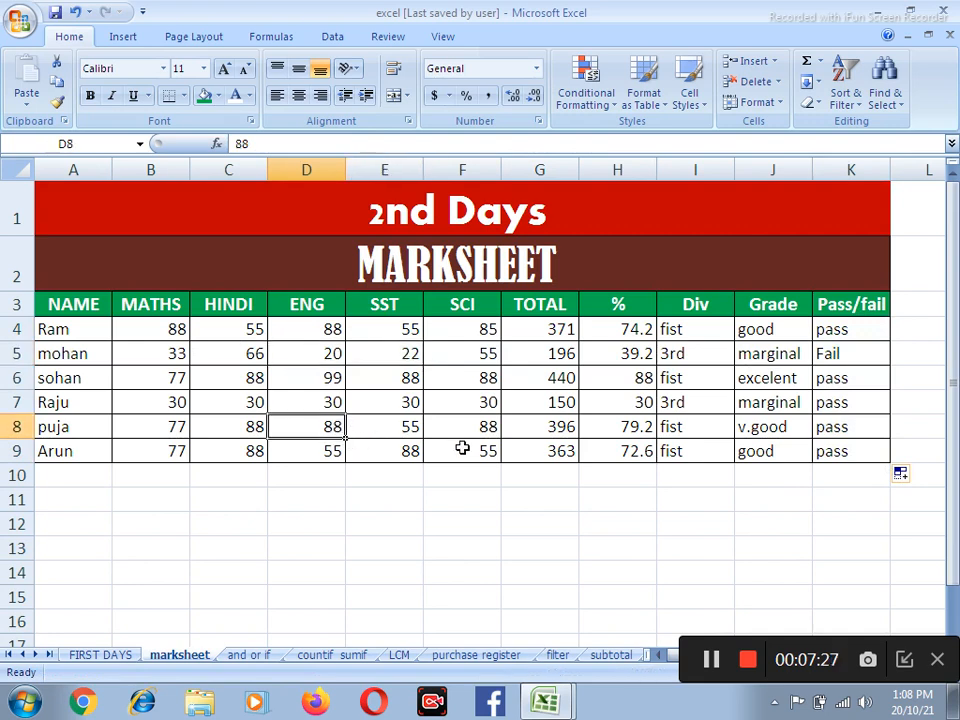
pyautogui.write('20')
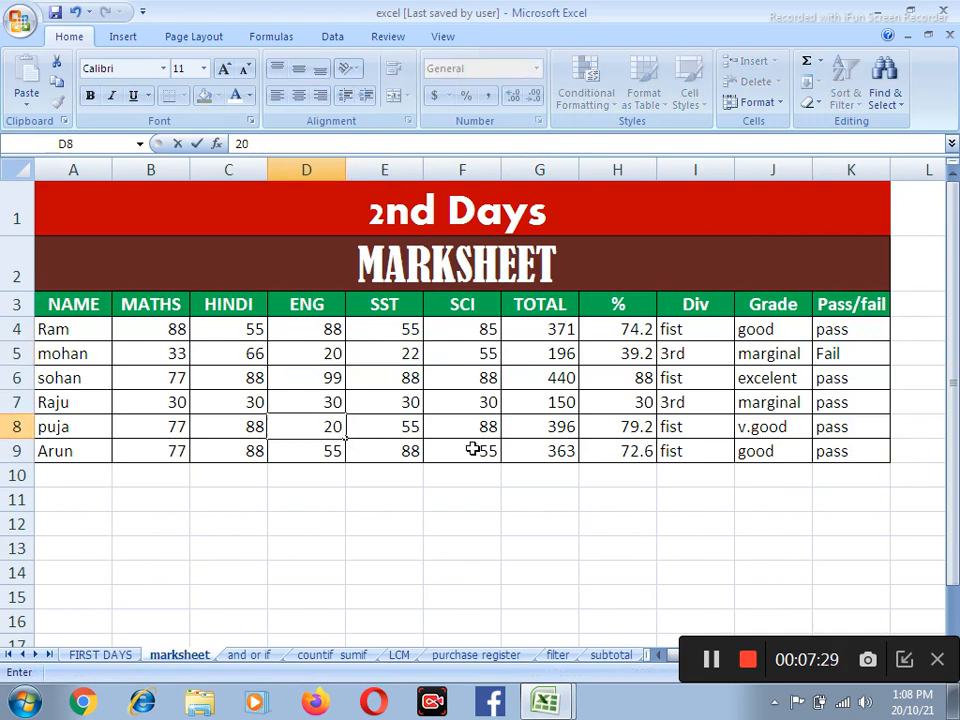
pyautogui.click(476, 447)
pyautogui.write('20')
pyautogui.press('Return')
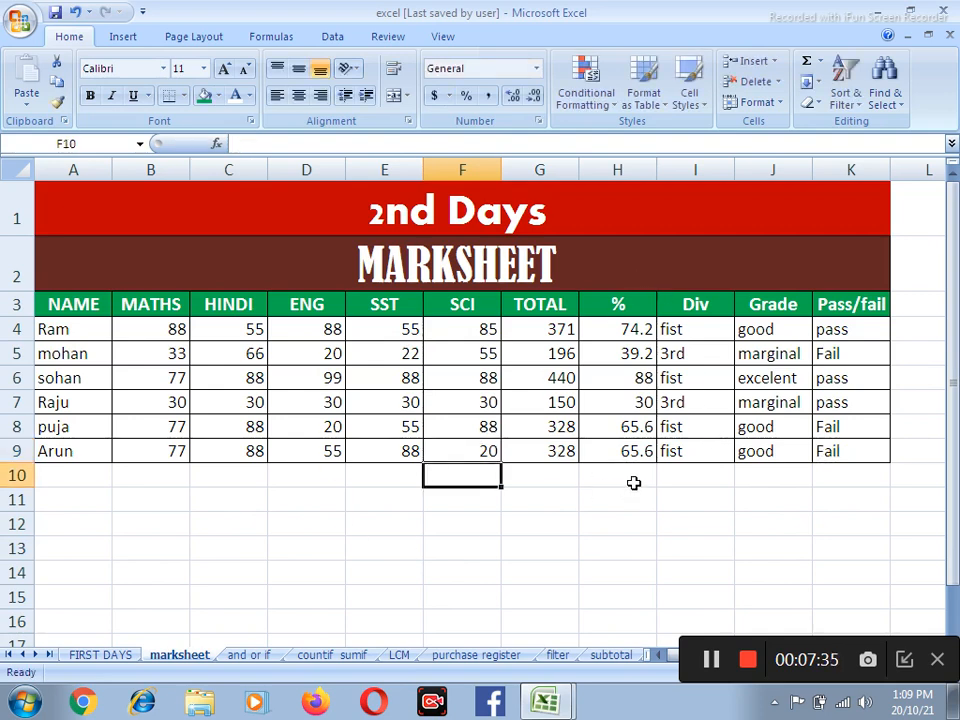
# Go to the "and or if" sheet and look over its OR and AND function examples
pyautogui.scroll(-1, 634, 486)
pyautogui.scroll(1, 625, 420)
pyautogui.click(248, 655)
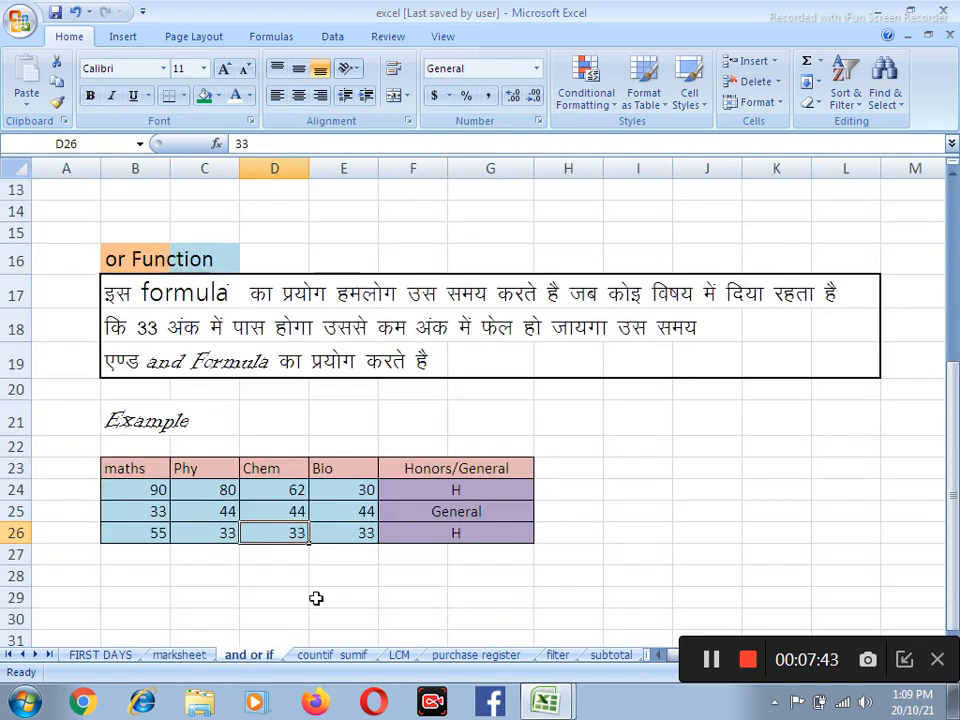
pyautogui.scroll(-1, 363, 511)
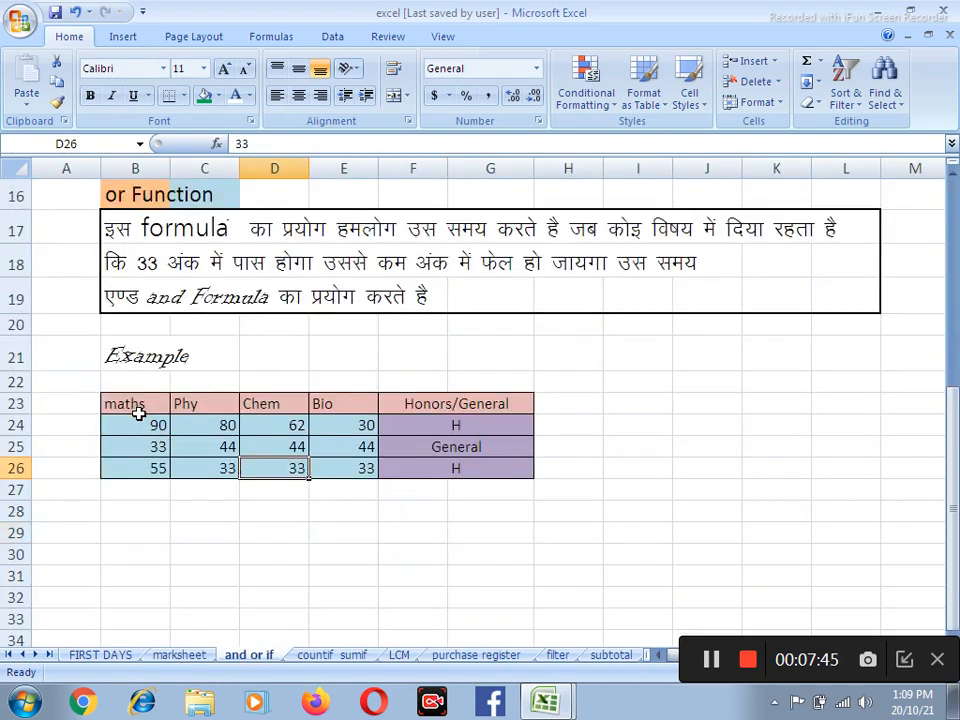
pyautogui.scroll(2, 241, 420)
pyautogui.scroll(3, 250, 405)
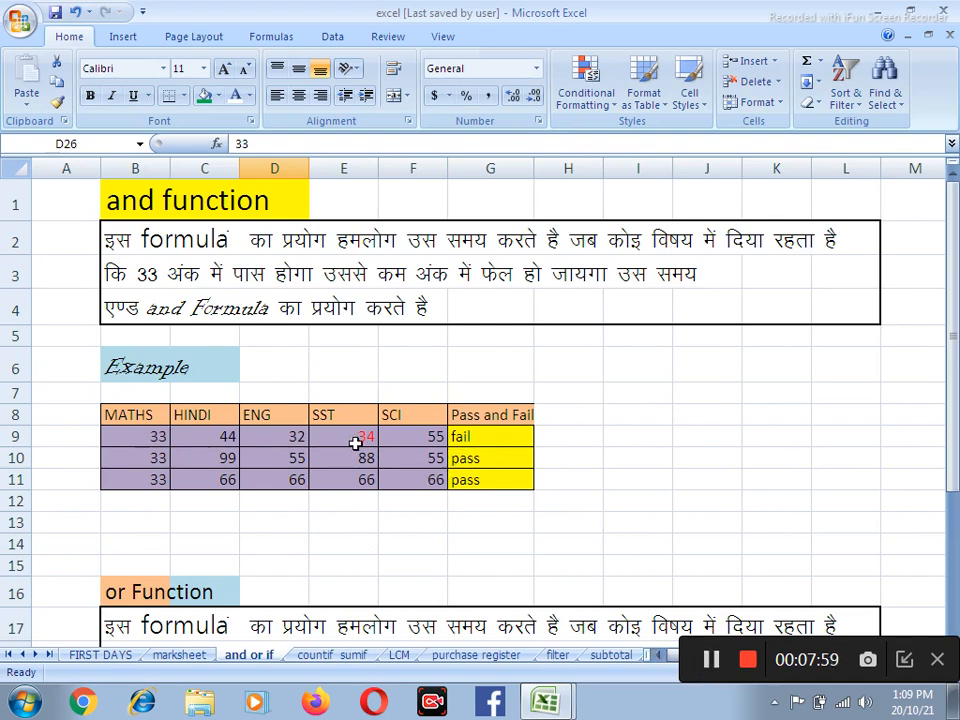
# Examine the IF/AND pass-fail formula in G9 of the AND function example, leaving it unedited
pyautogui.click(480, 437)
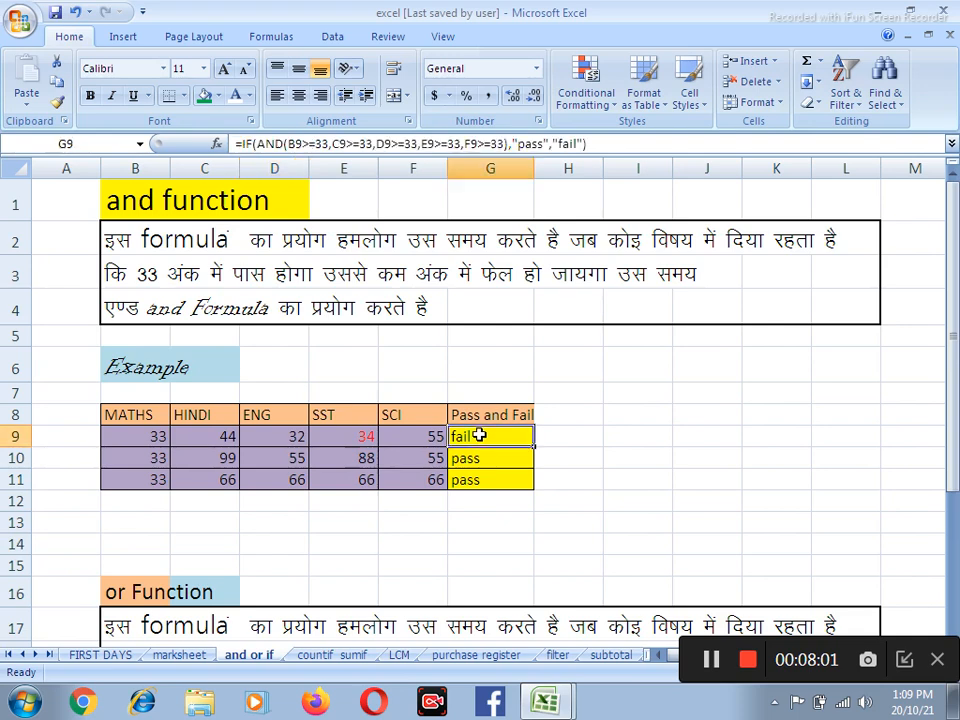
pyautogui.press('F2')
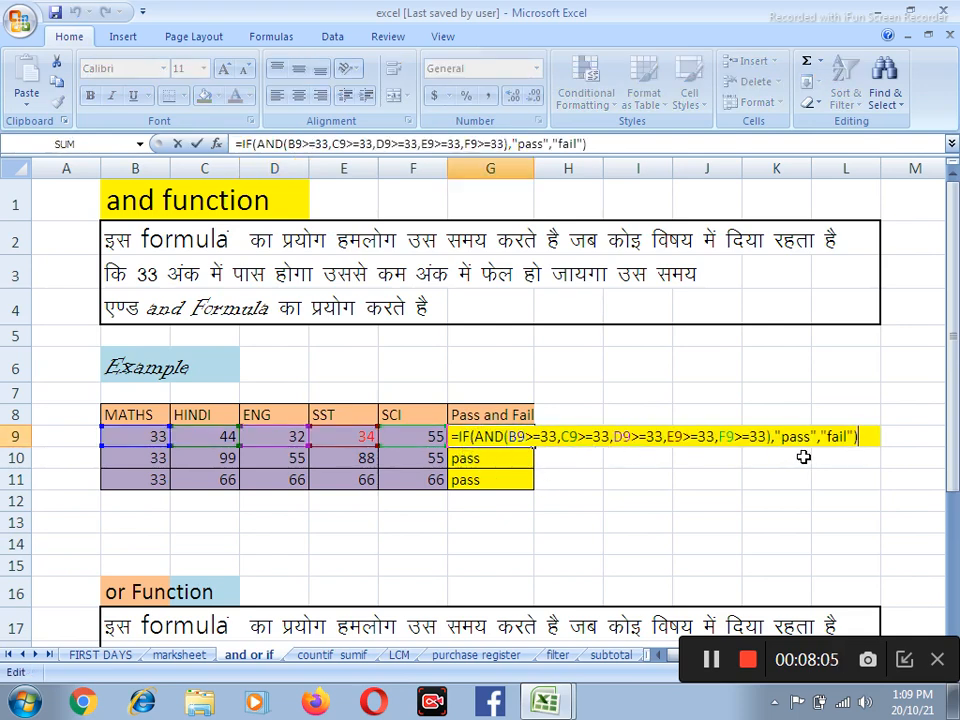
pyautogui.press('Return')
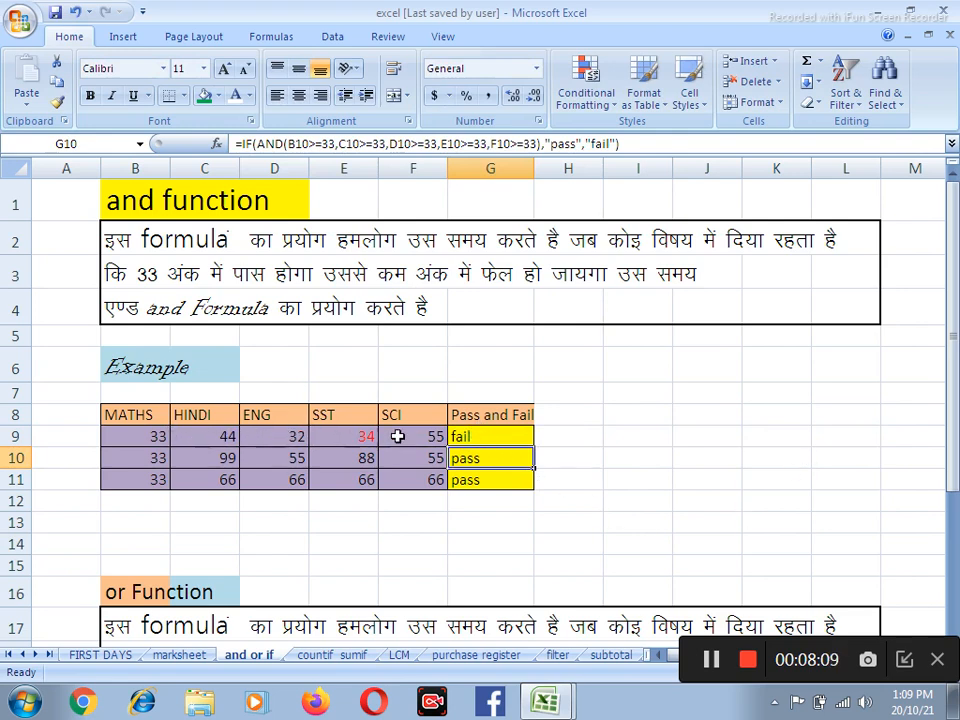
pyautogui.click(497, 436)
pyautogui.press('F2')
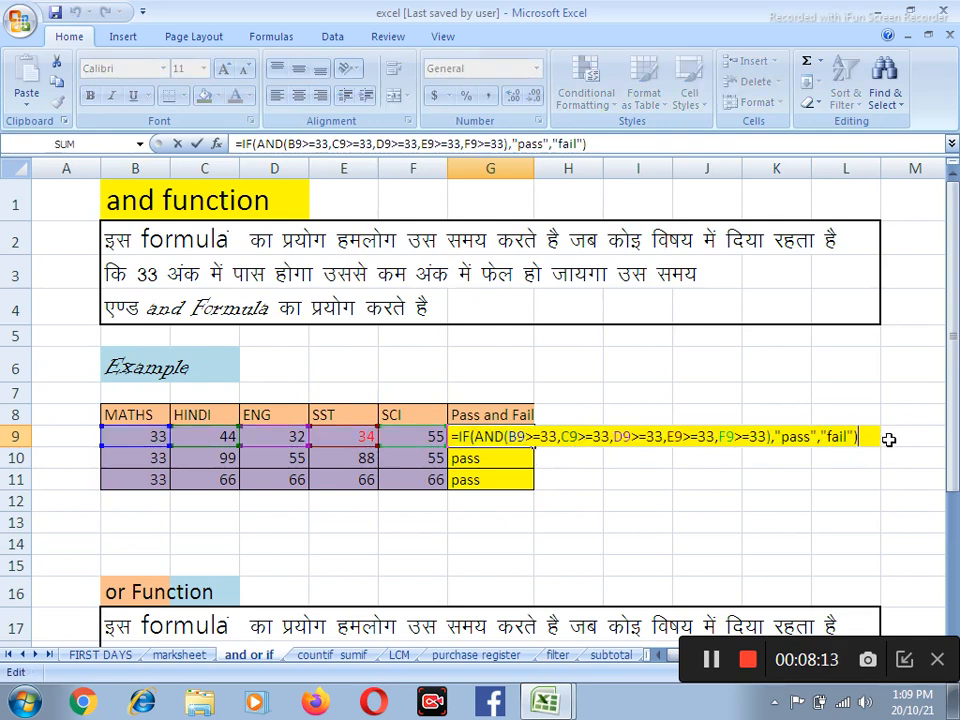
pyautogui.press('Return')
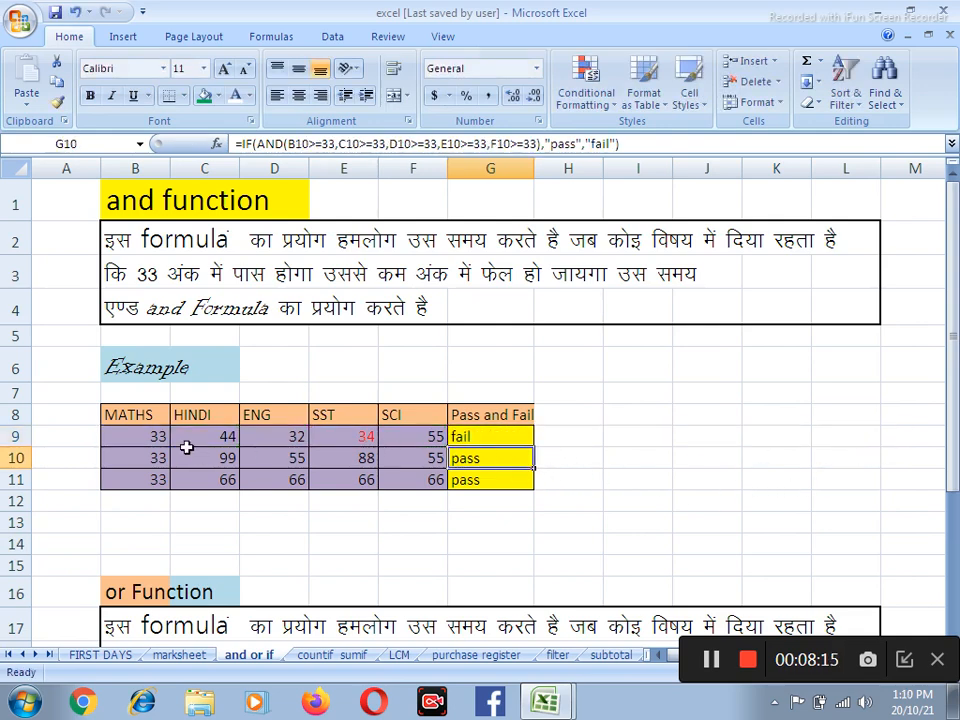
# Set the ENG mark in D9 of the AND function example to 33
pyautogui.click(292, 437)
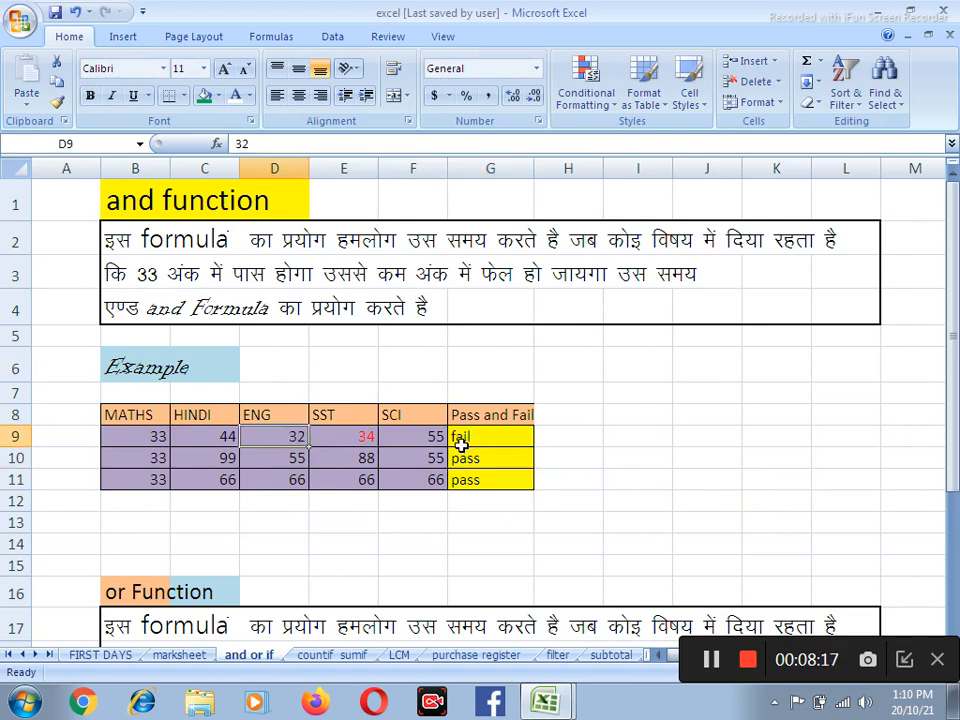
pyautogui.write('33')
pyautogui.press('Return')
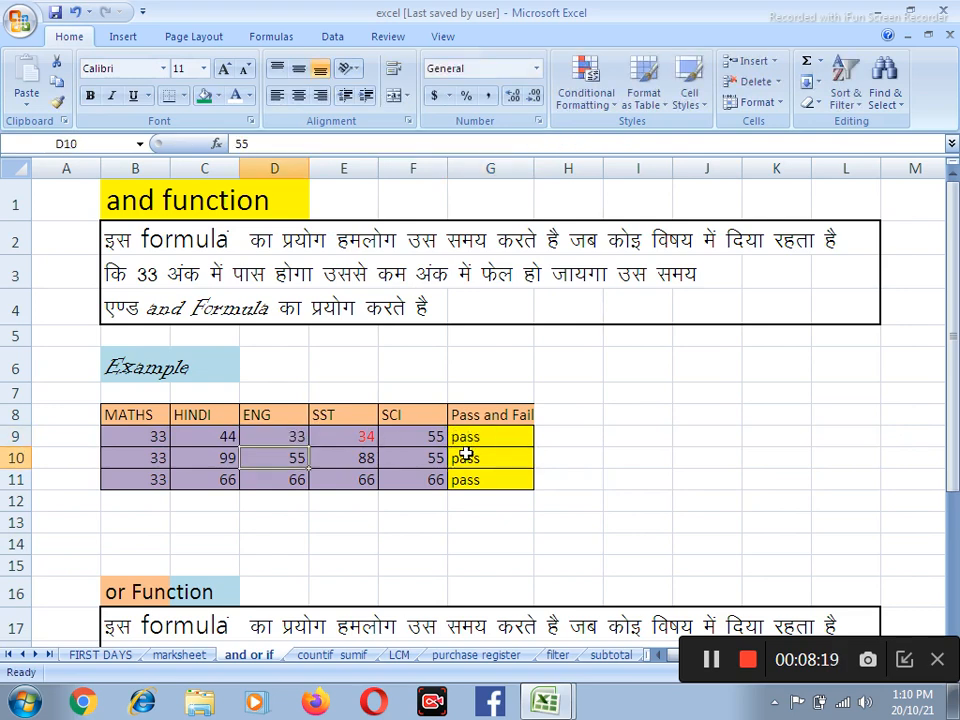
# Test the third row's pass/fail formula by setting the ENG mark in D11 to 20, 32 and finally 33
pyautogui.click(300, 480)
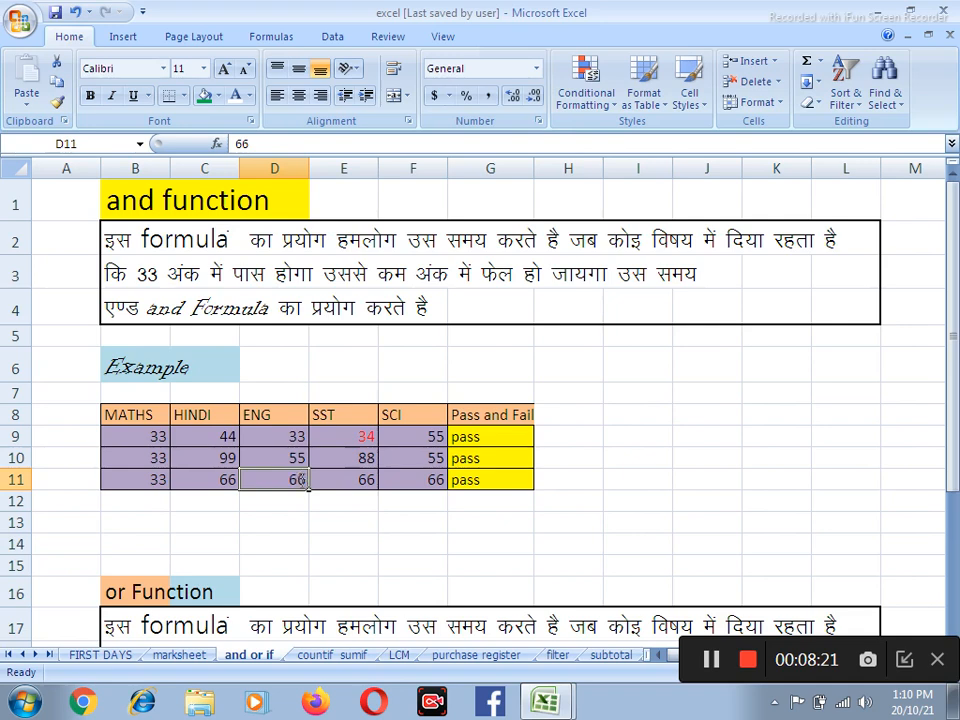
pyautogui.write('22')
pyautogui.press('Return')
pyautogui.click(300, 480)
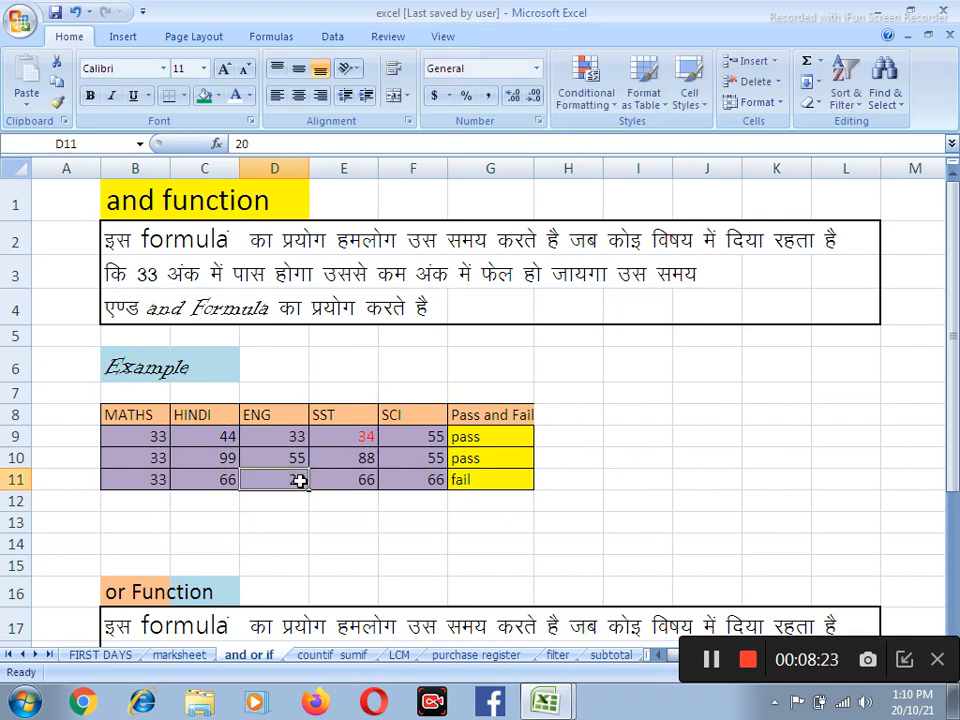
pyautogui.write('32')
pyautogui.press('Return')
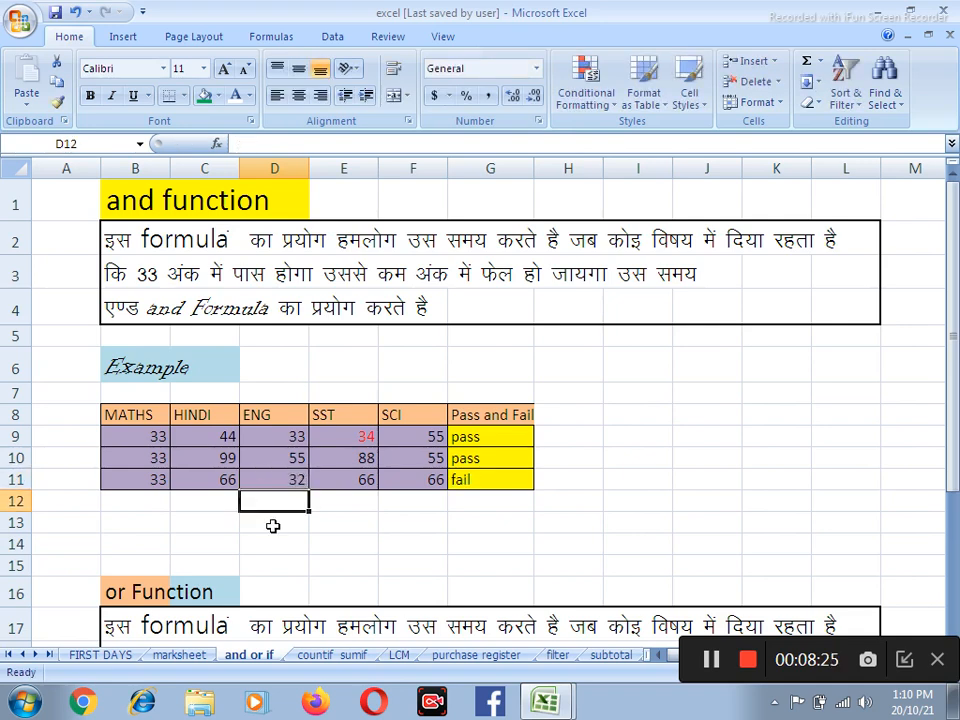
pyautogui.click(298, 478)
pyautogui.write('33')
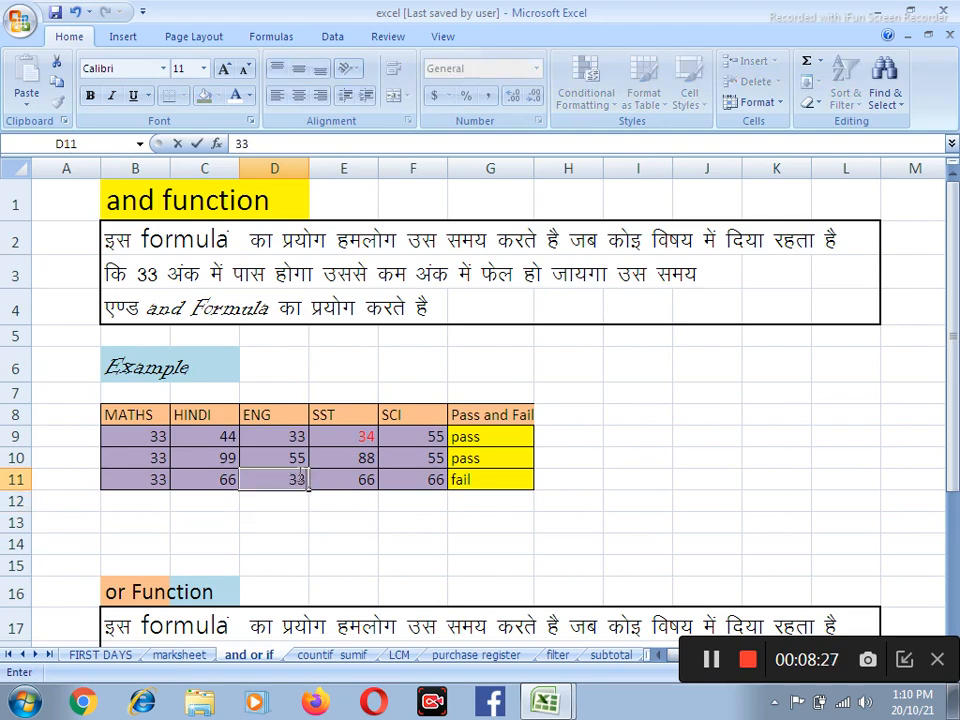
pyautogui.press('Return')
# Clear the Honors/General formulas in rows 24 to 26 of the OR function example
pyautogui.scroll(-4, 388, 436)
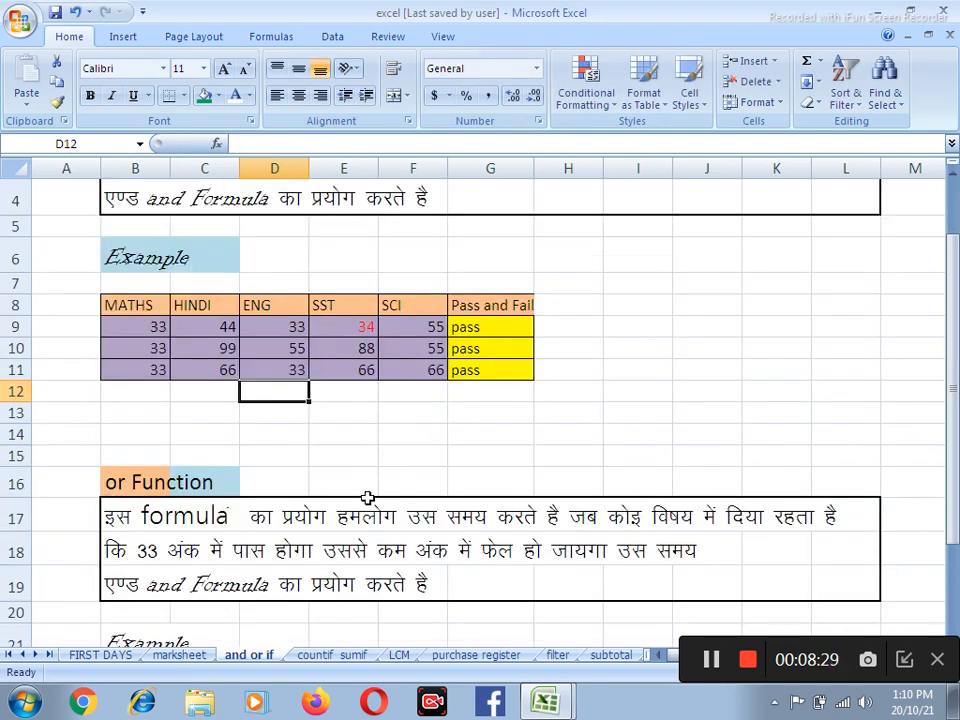
pyautogui.moveTo(456, 488); pyautogui.dragTo(465, 538)
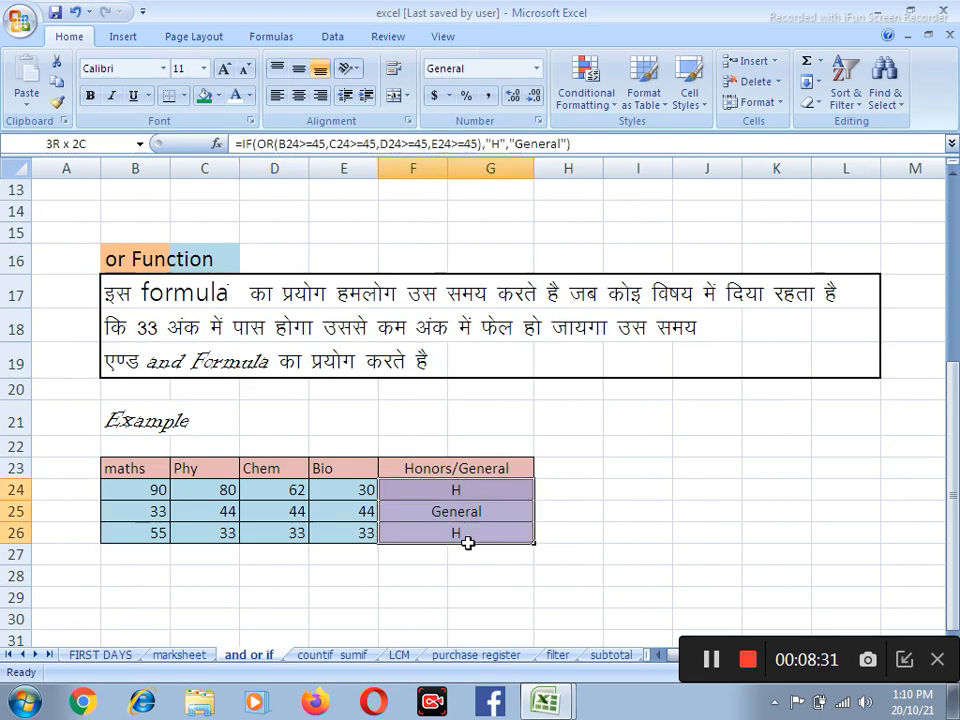
pyautogui.press('Delete')
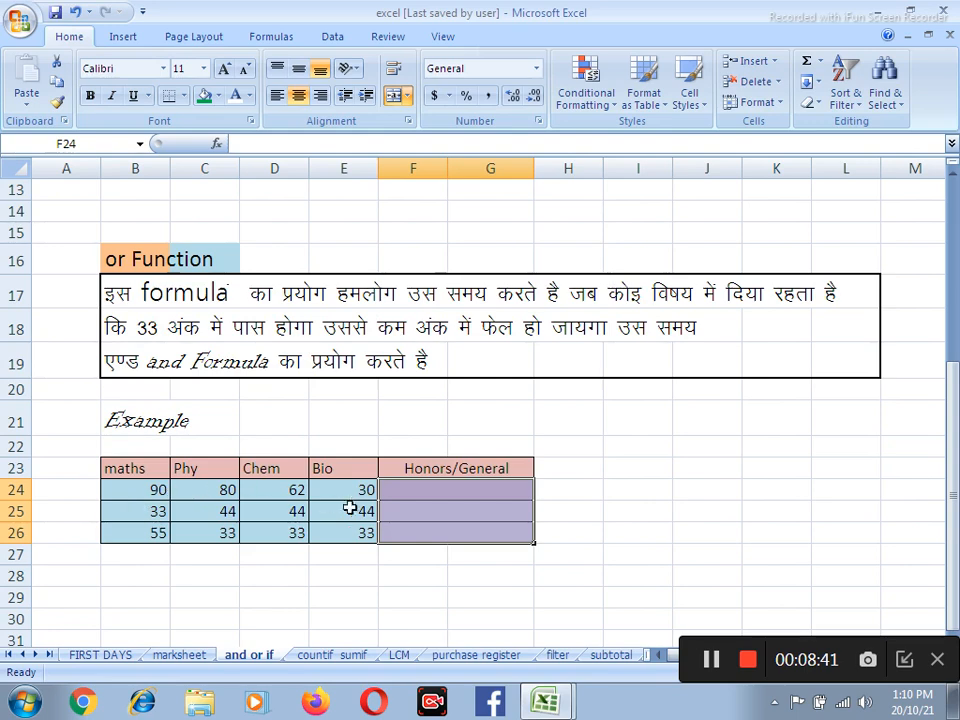
# Set the row 24 marks to 45 for maths, 40 for Phy and 40 for Chem
pyautogui.click(165, 490)
pyautogui.write('45')
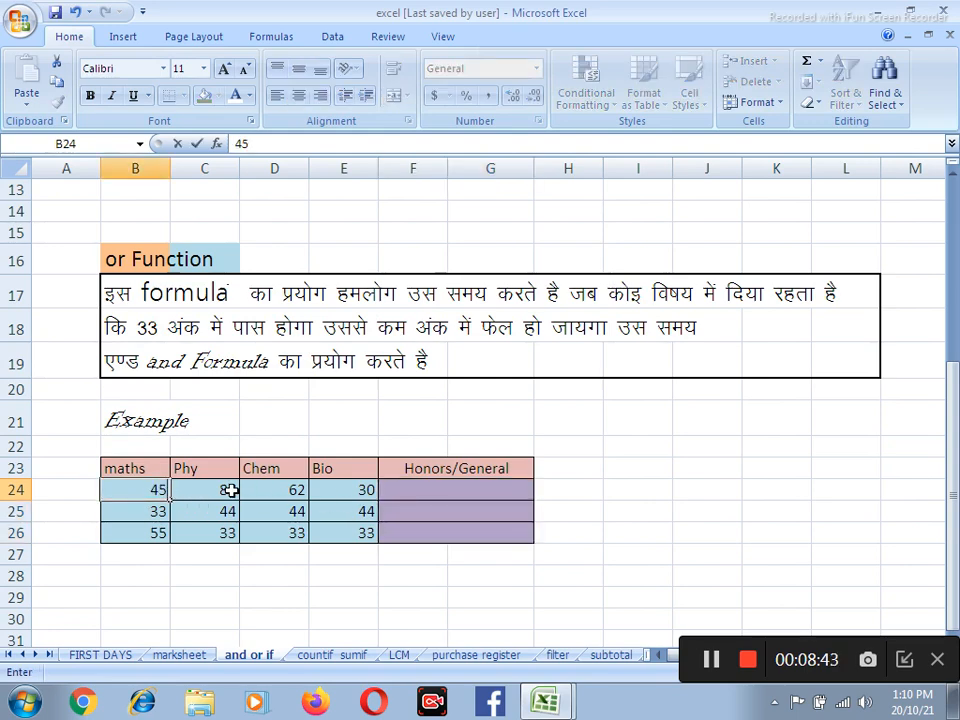
pyautogui.click(231, 490)
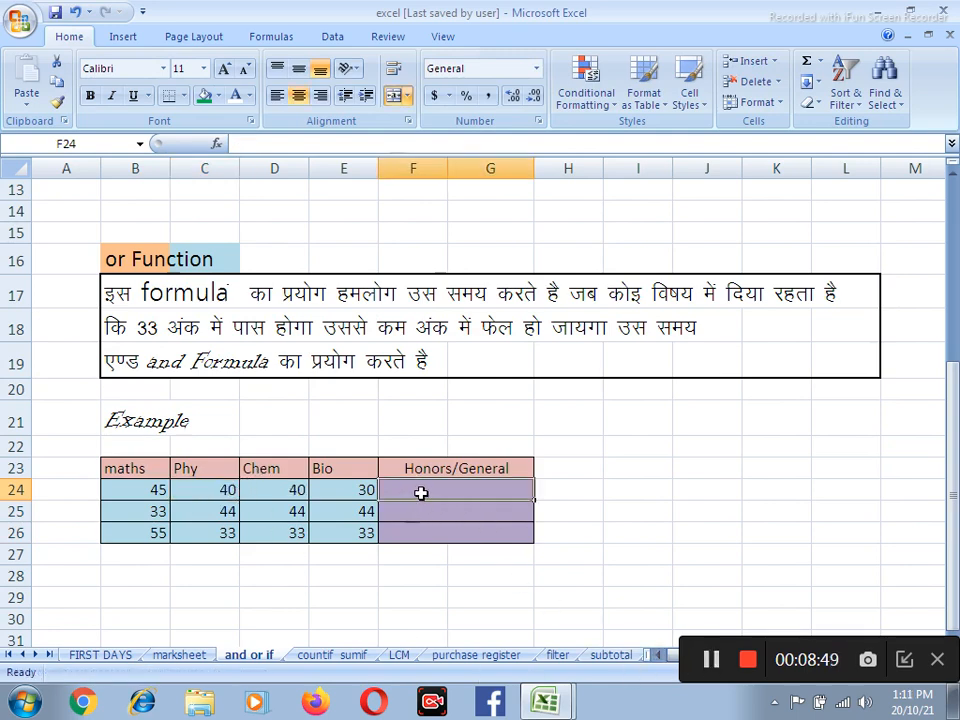
# Start an IF formula with a nested OR in F24, using B24>=45 as the first condition
pyautogui.write('=')
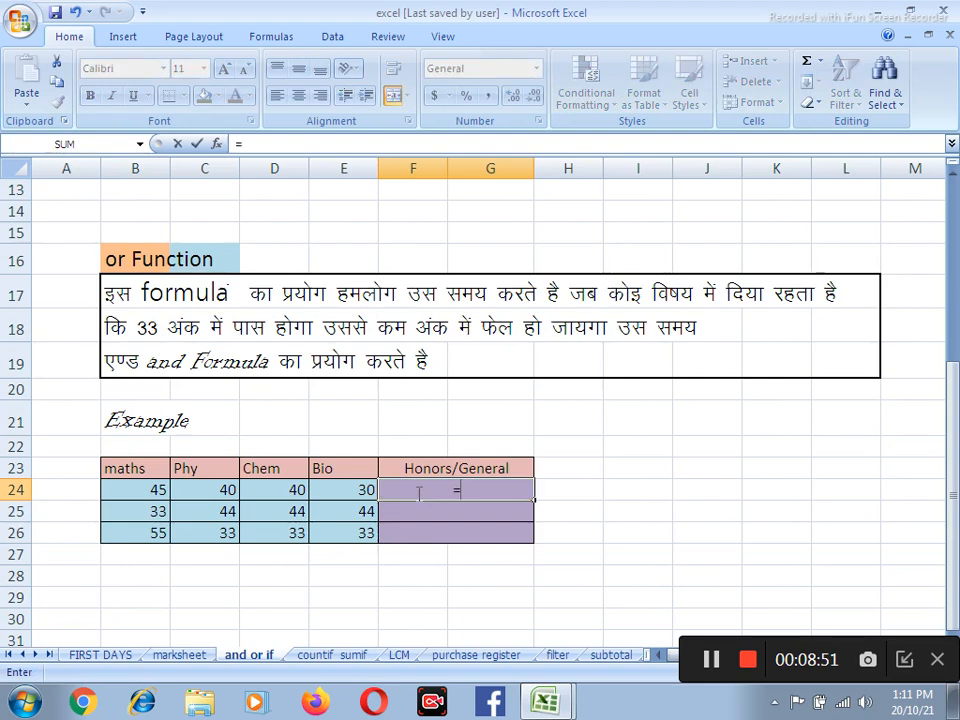
pyautogui.write('if')
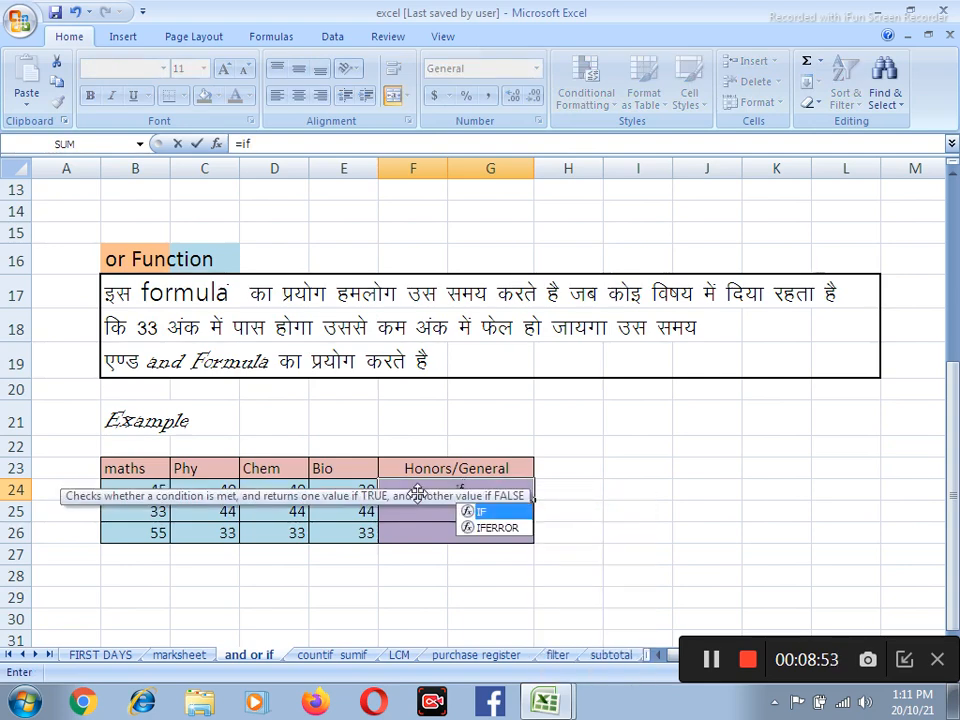
pyautogui.write('(')
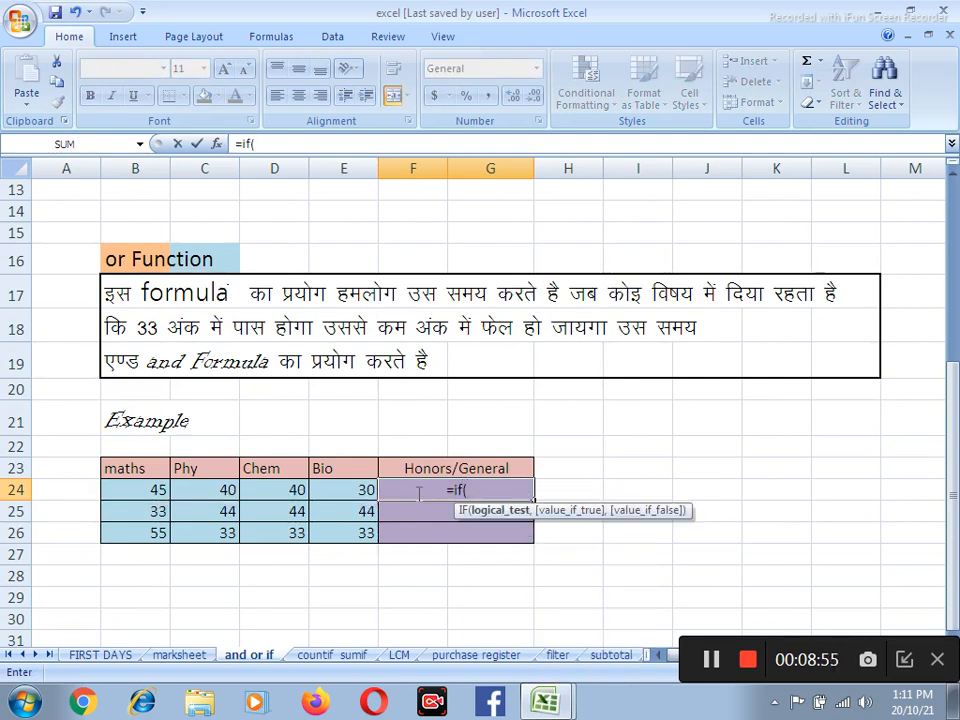
pyautogui.write('or(')
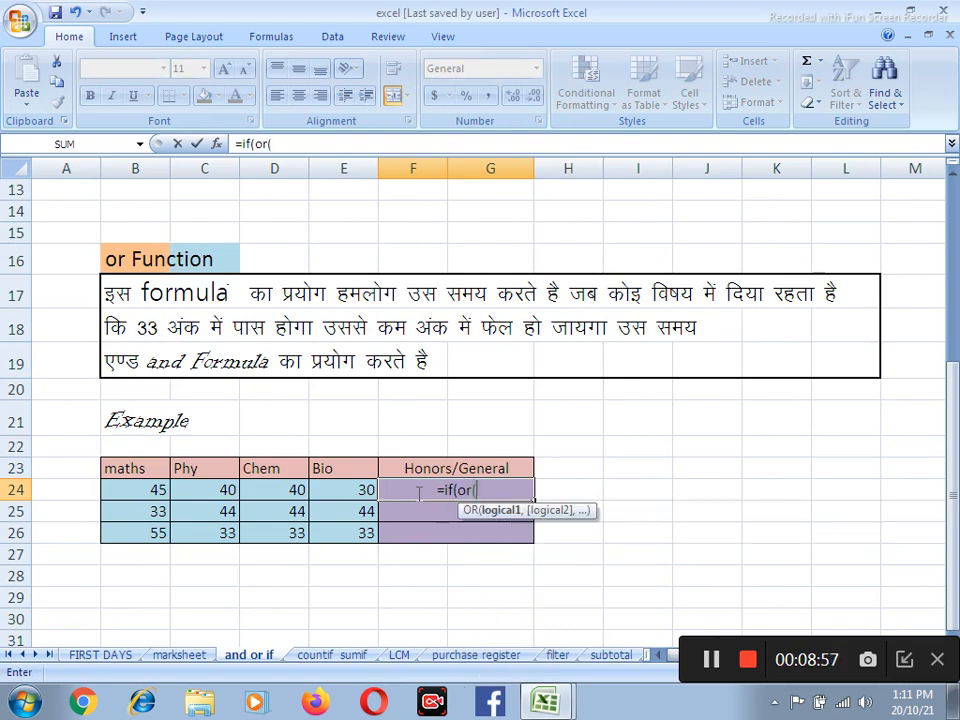
pyautogui.click(159, 491)
pyautogui.write('>=')
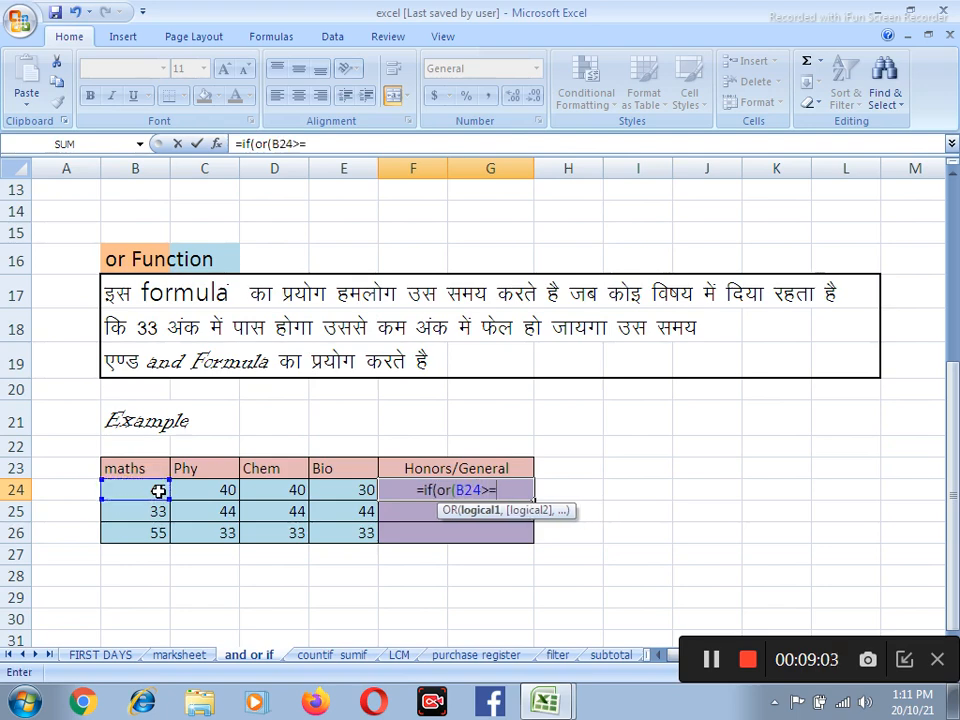
pyautogui.write('45,')
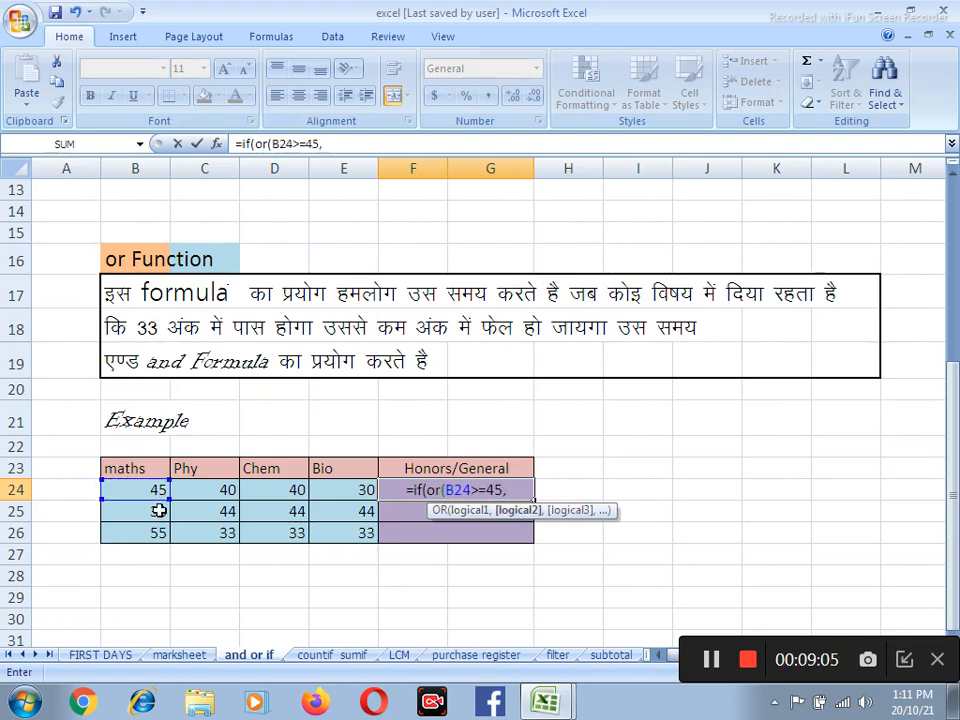
# Add C24>=45, D24>=45 and e24 as the further OR conditions in the F24 formula
pyautogui.click(231, 488)
pyautogui.write('>=45')
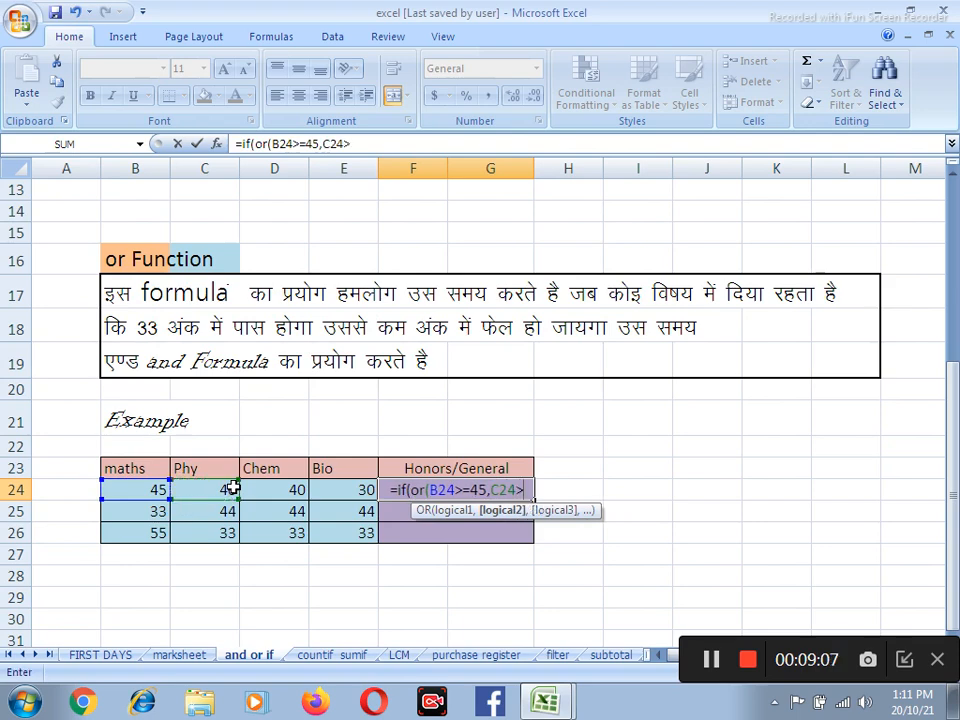
pyautogui.write(',')
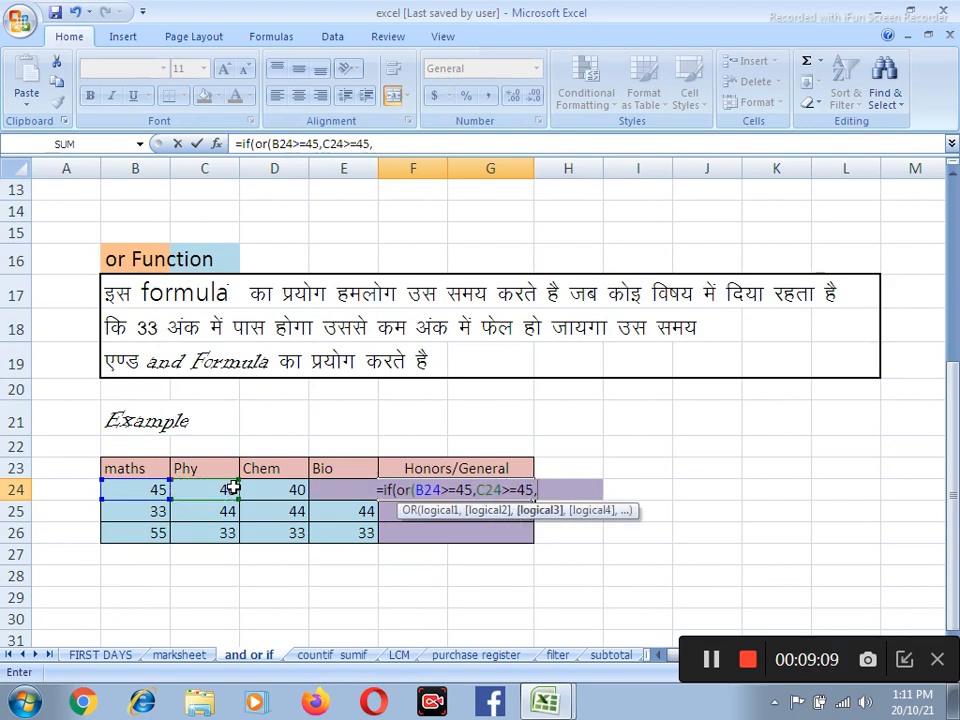
pyautogui.click(287, 492)
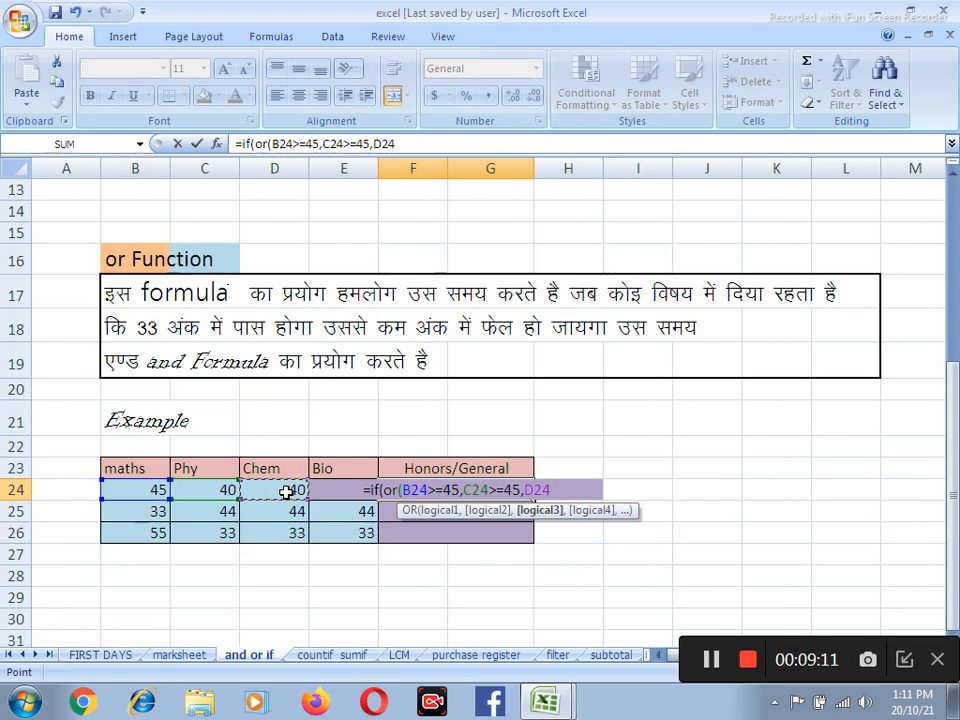
pyautogui.write('>=45')
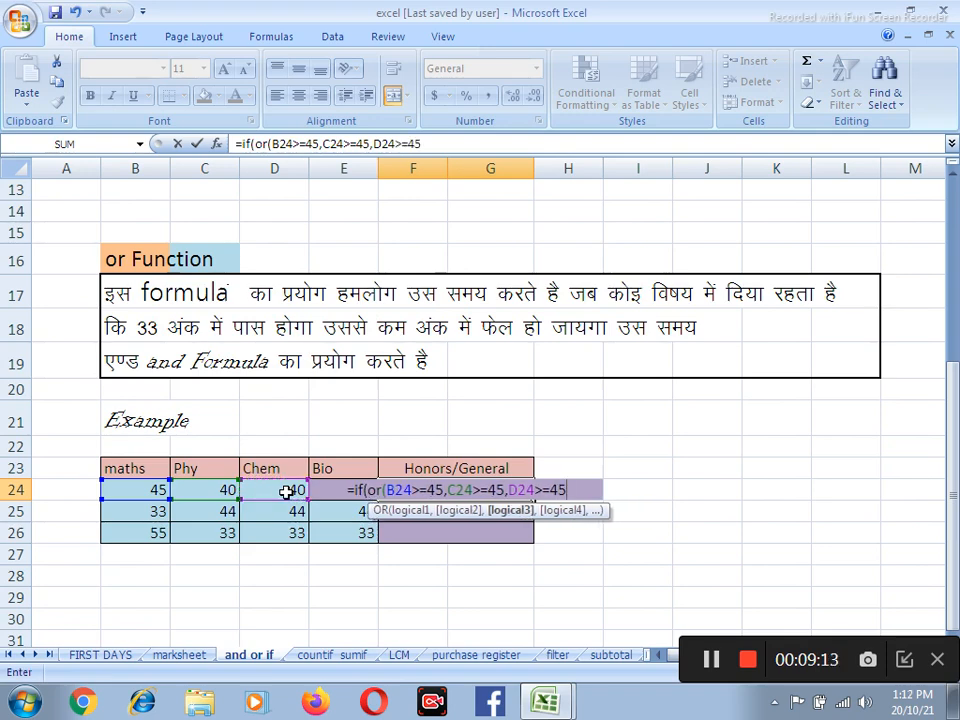
pyautogui.write(',')
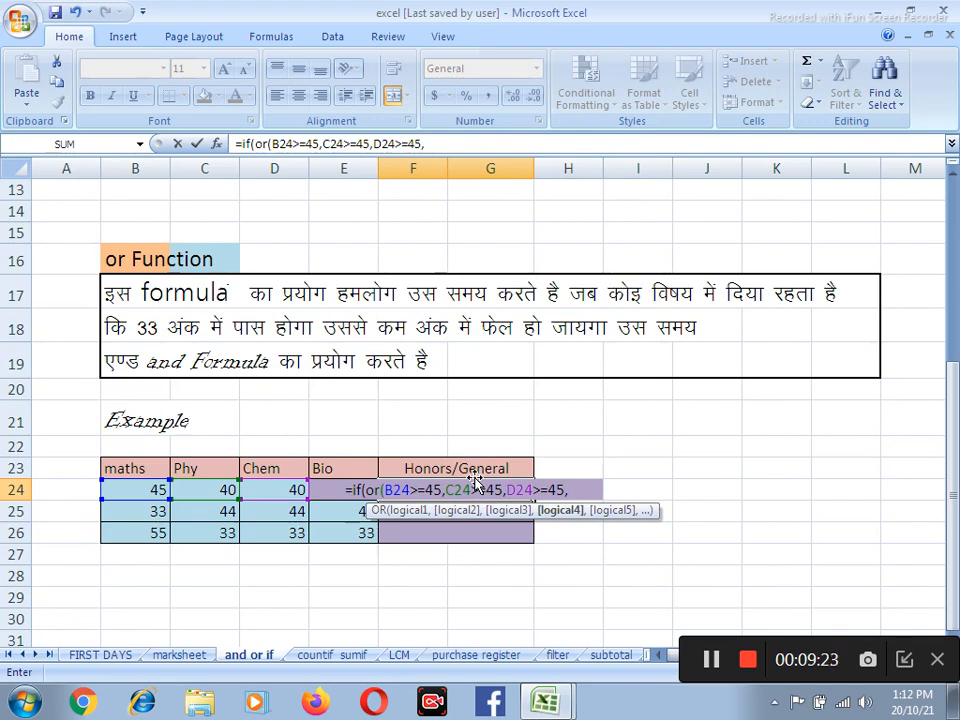
pyautogui.write('e24')
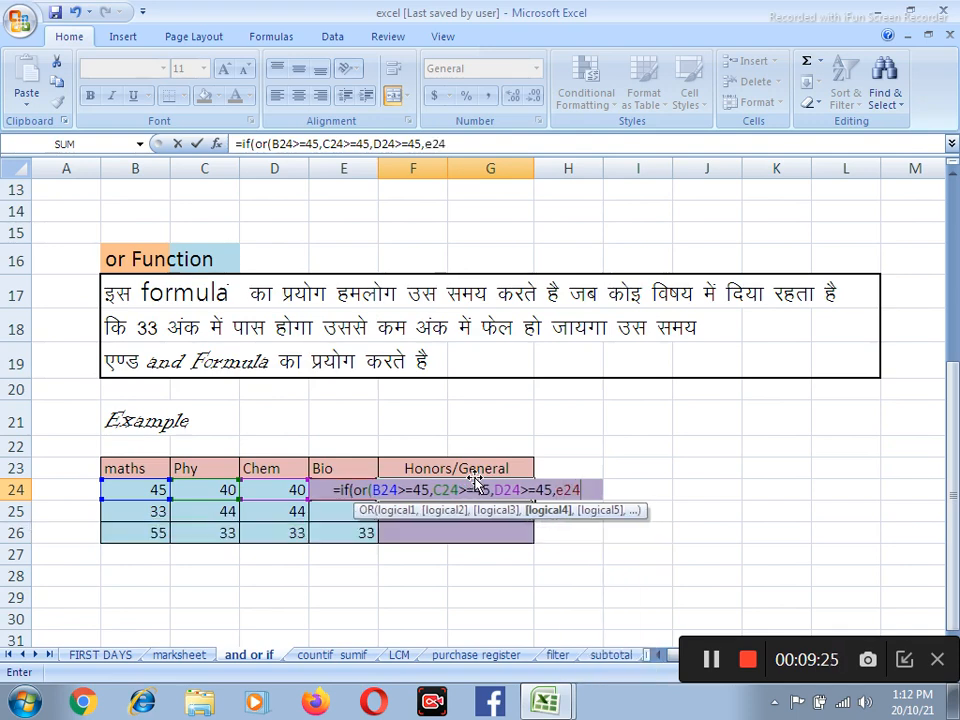
pyautogui.write(',')
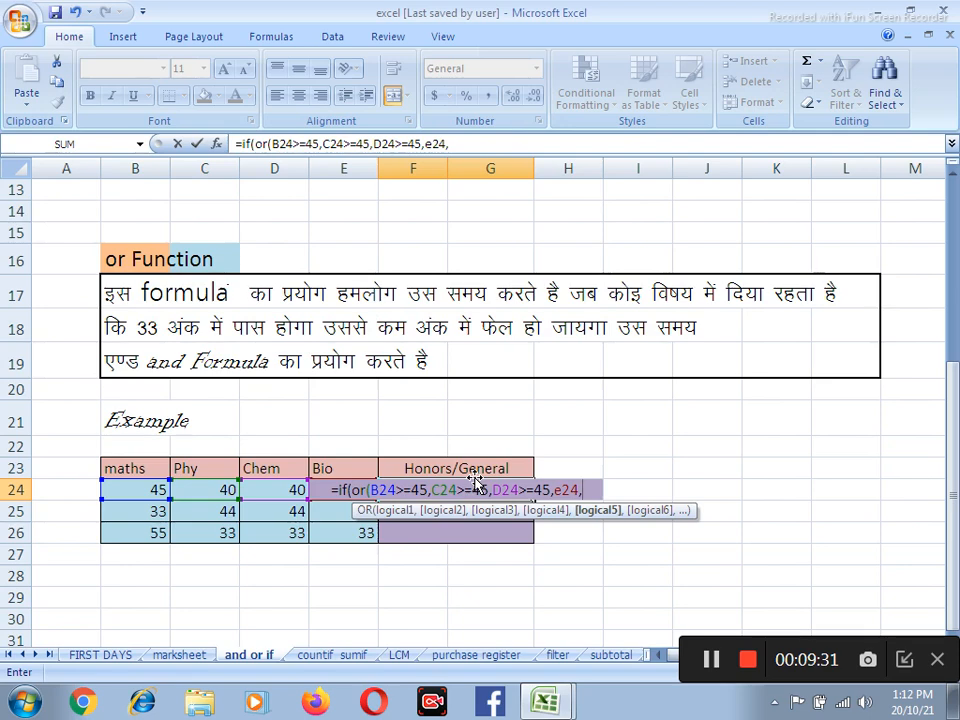
pyautogui.press('BackSpace')
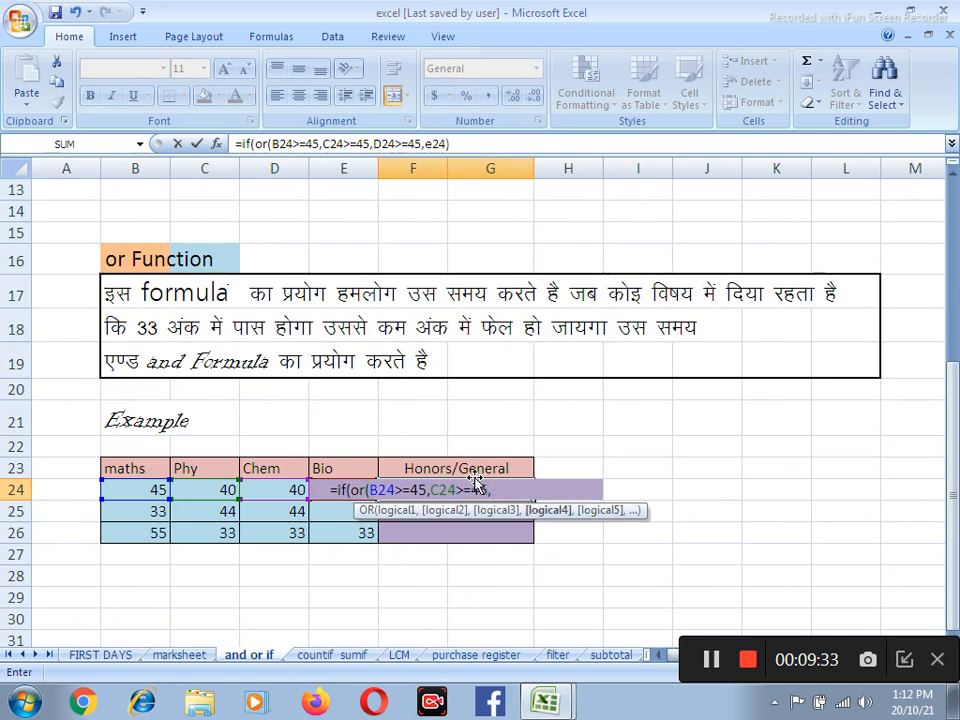
# Complete the F24 formula with "H" as the true result and "General" as the false result, and enter it
pyautogui.write('),"')
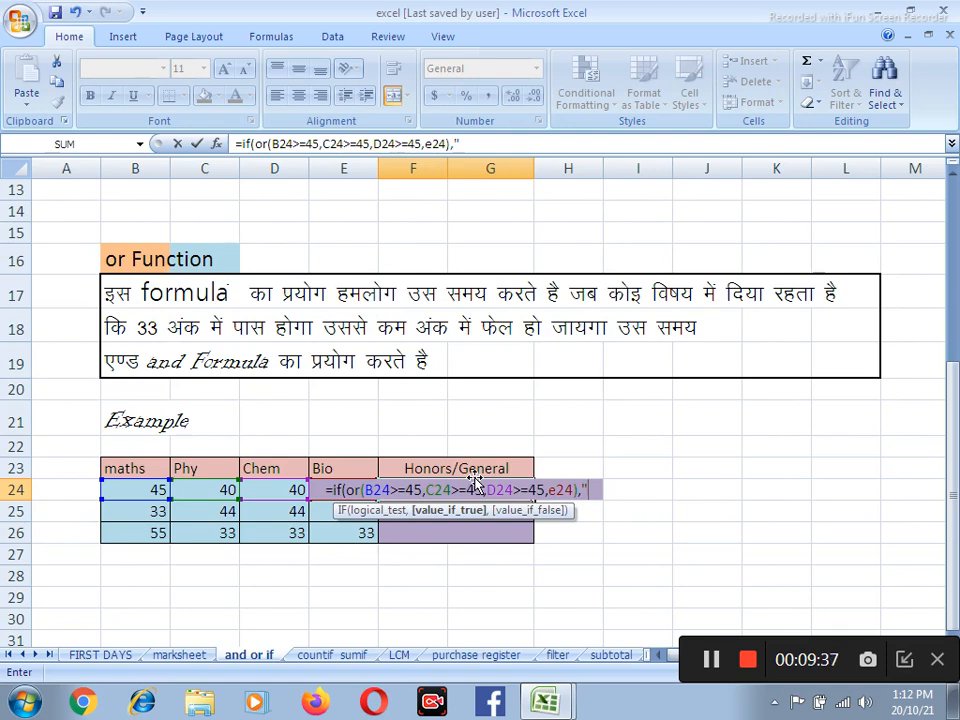
pyautogui.write('H')
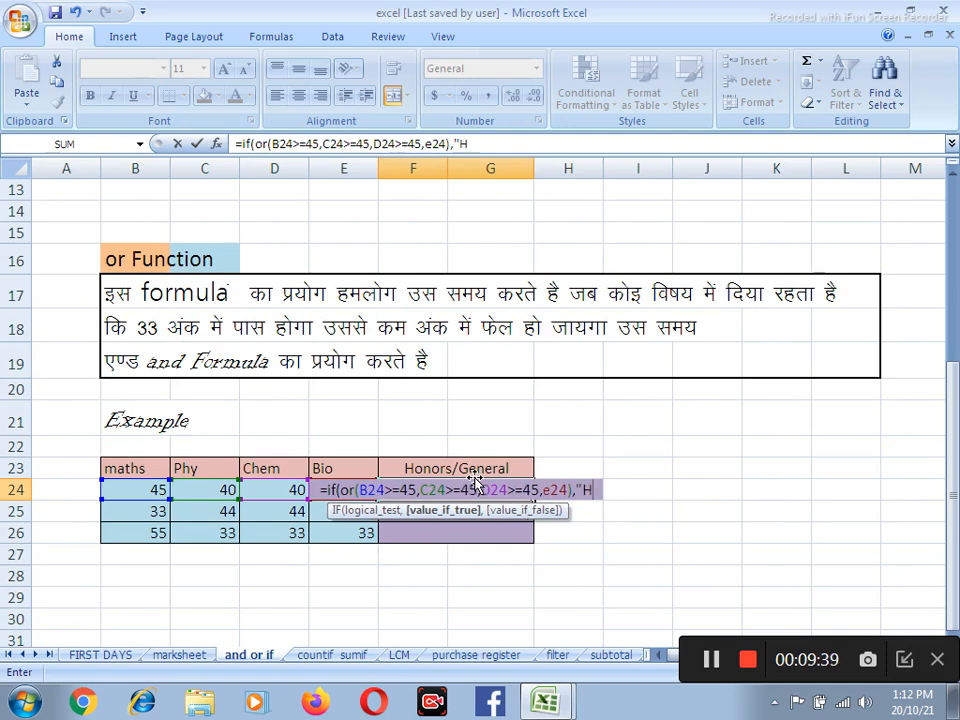
pyautogui.write('",')
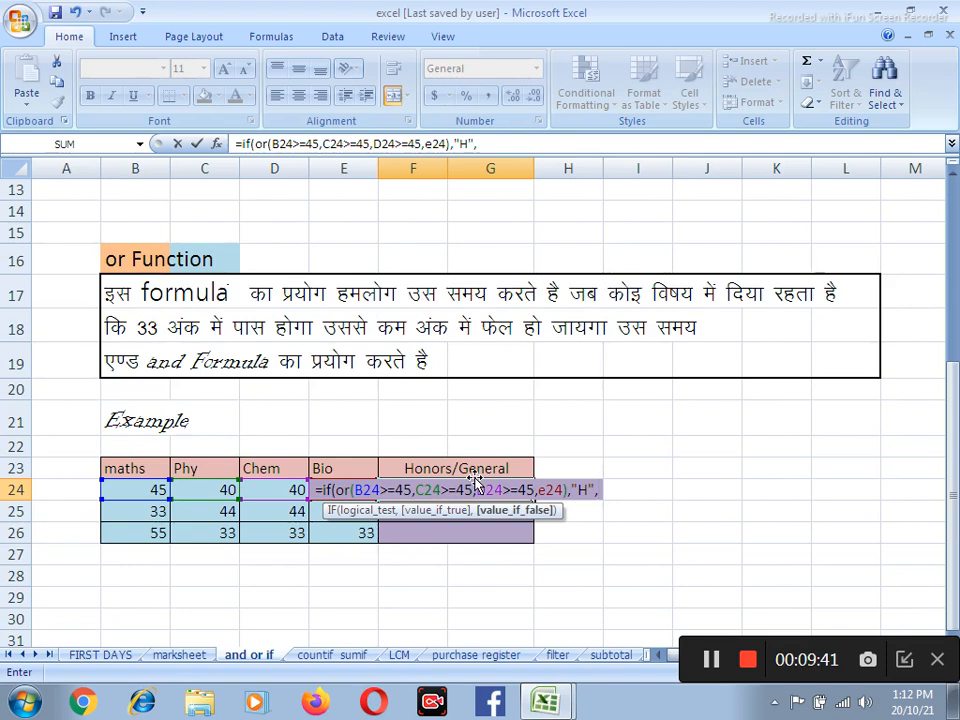
pyautogui.write('"General')
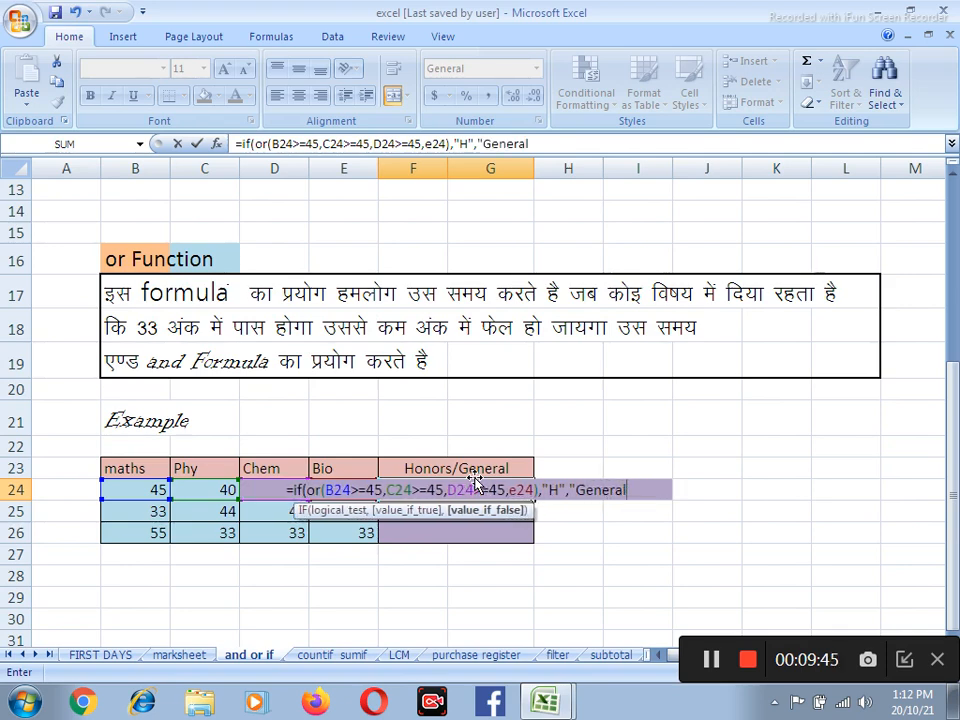
pyautogui.write('")')
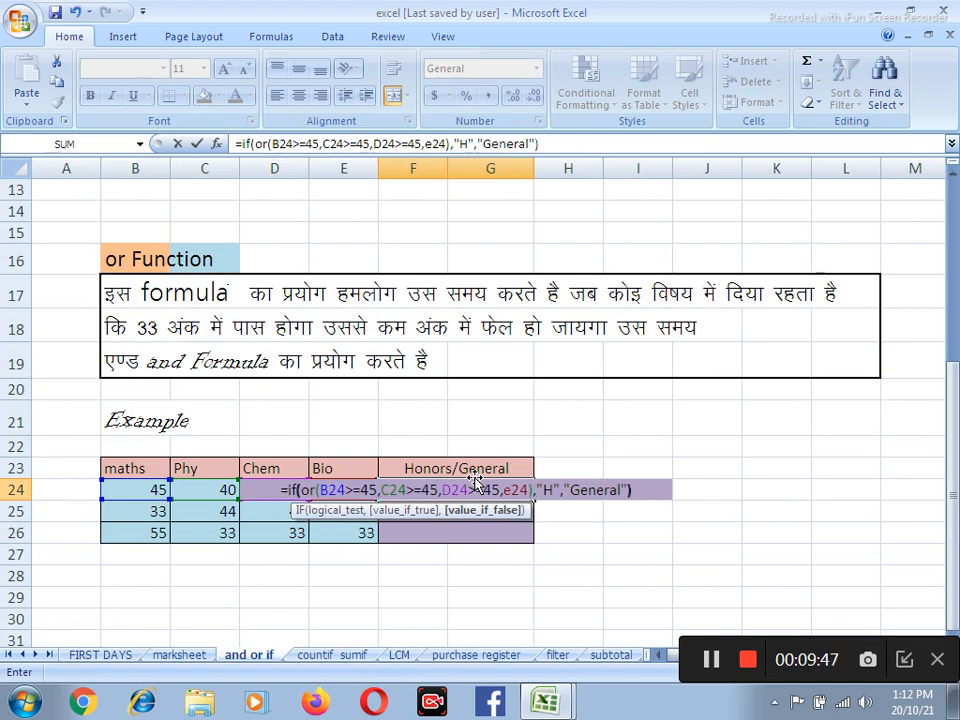
pyautogui.press('Return')
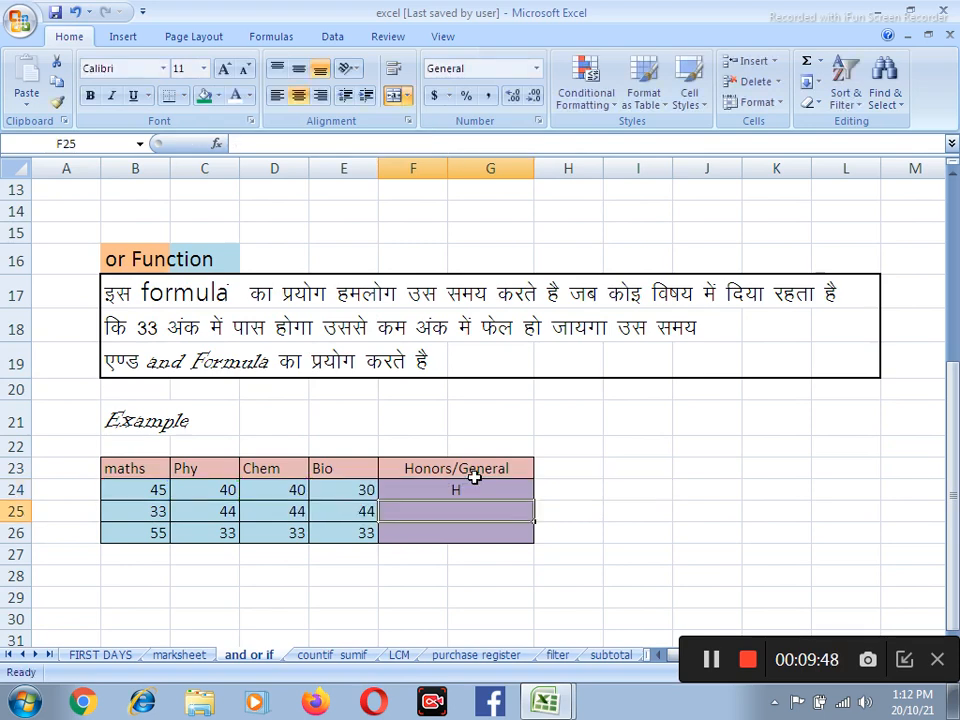
# Test the Honors/General formula by setting the maths mark in B24 to 40, and select F24 to review its formula
pyautogui.click(154, 490)
pyautogui.write('4')
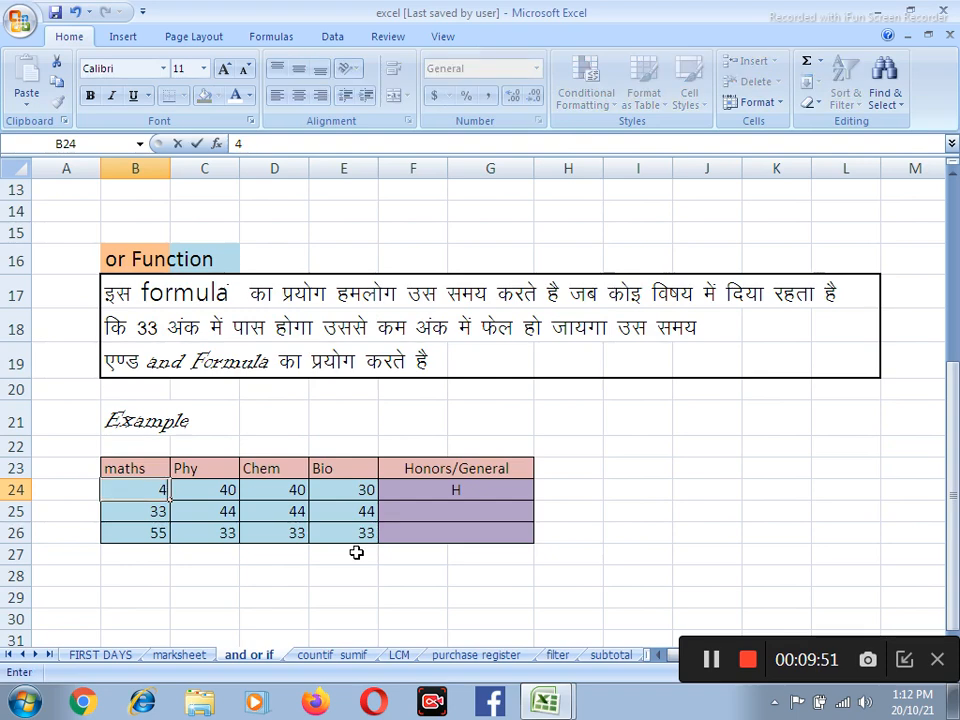
pyautogui.press('Return')
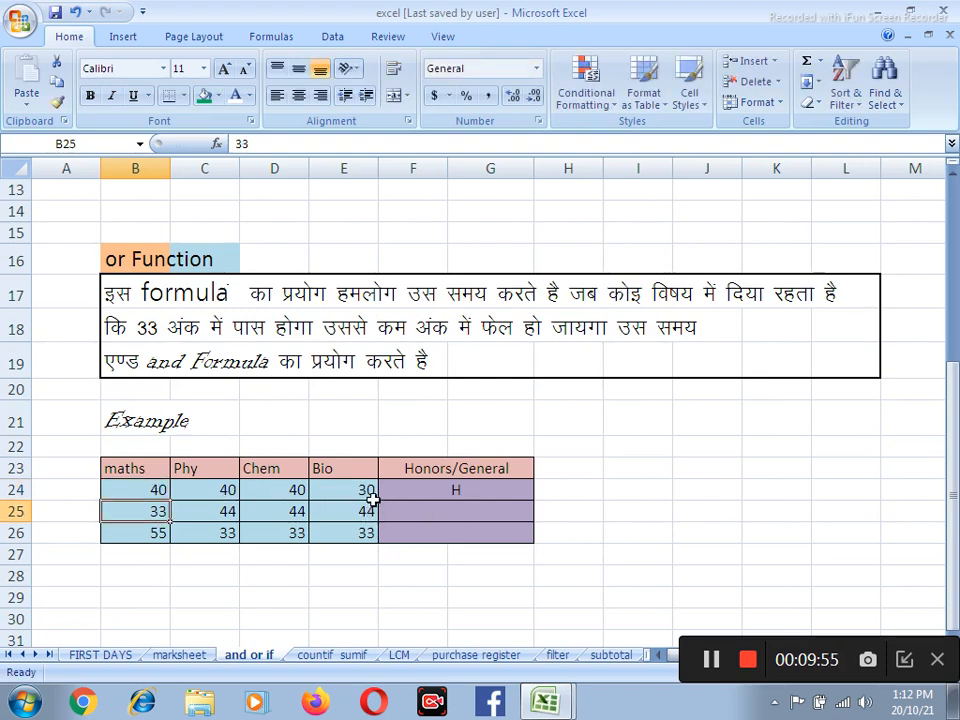
pyautogui.click(133, 490)
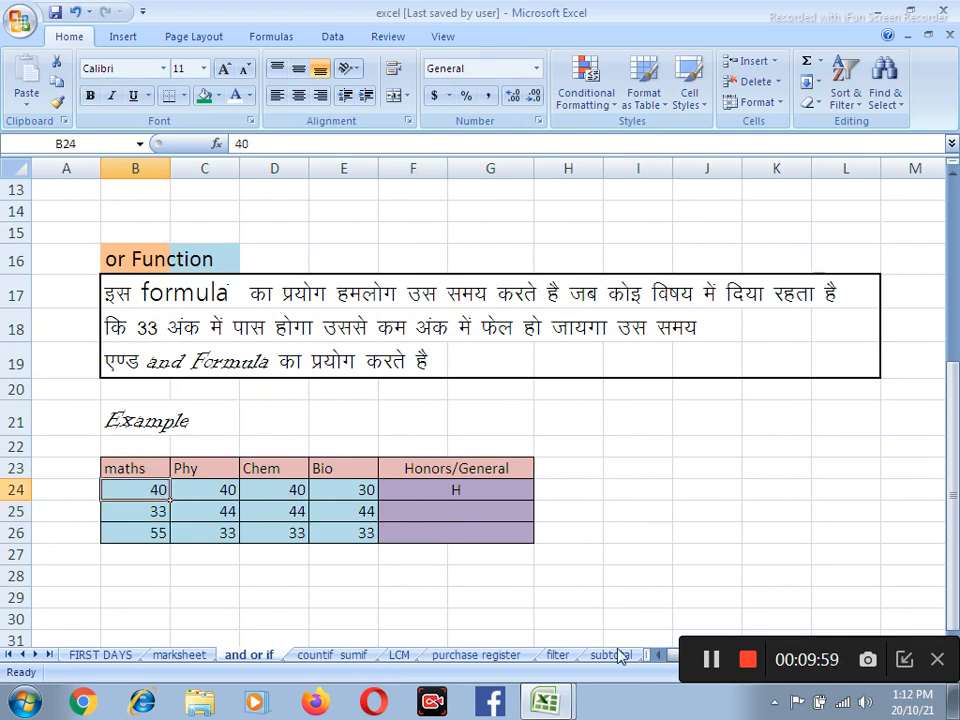
pyautogui.click(711, 660)
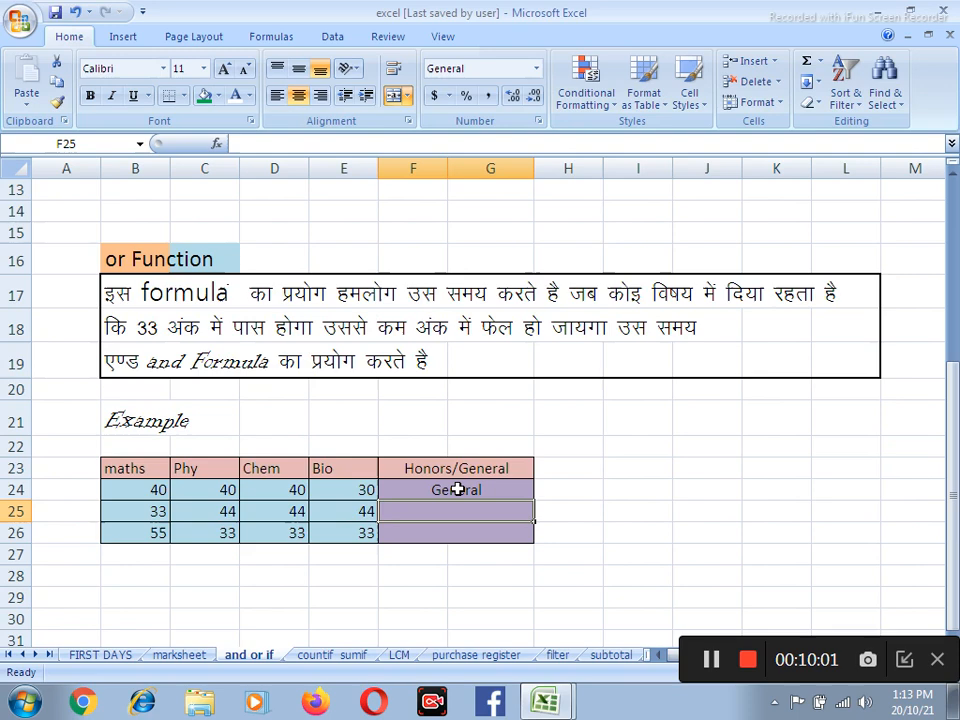
pyautogui.click(457, 489)
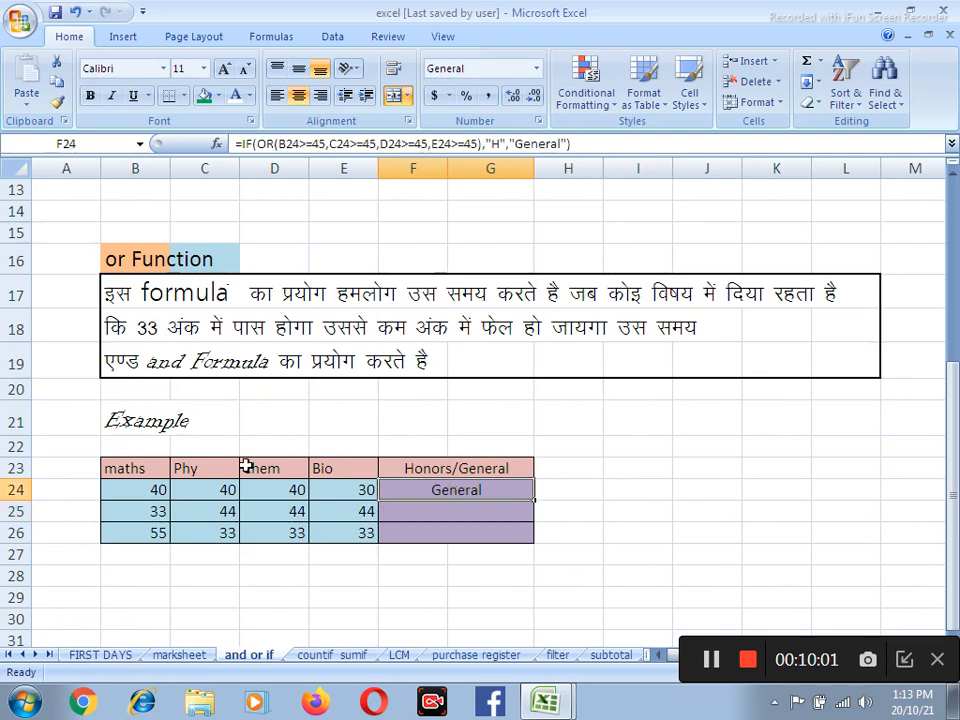
# Test the Honors/General formula with a maths mark of 45 in B24, and replace that mark with 44
pyautogui.click(154, 491)
pyautogui.write('45')
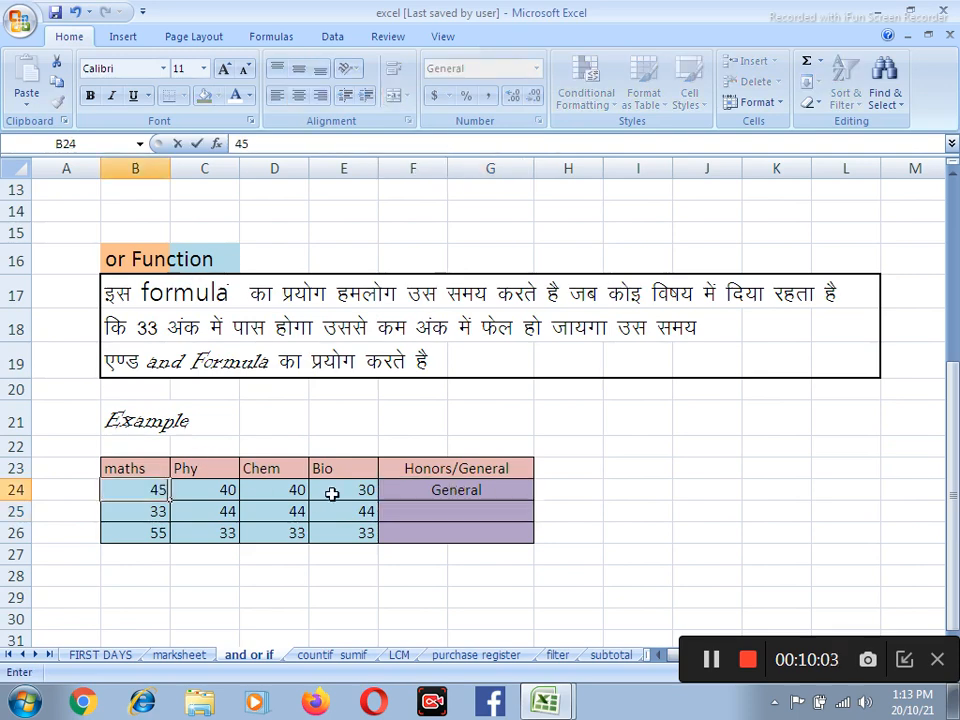
pyautogui.press('Return')
pyautogui.press('Up')
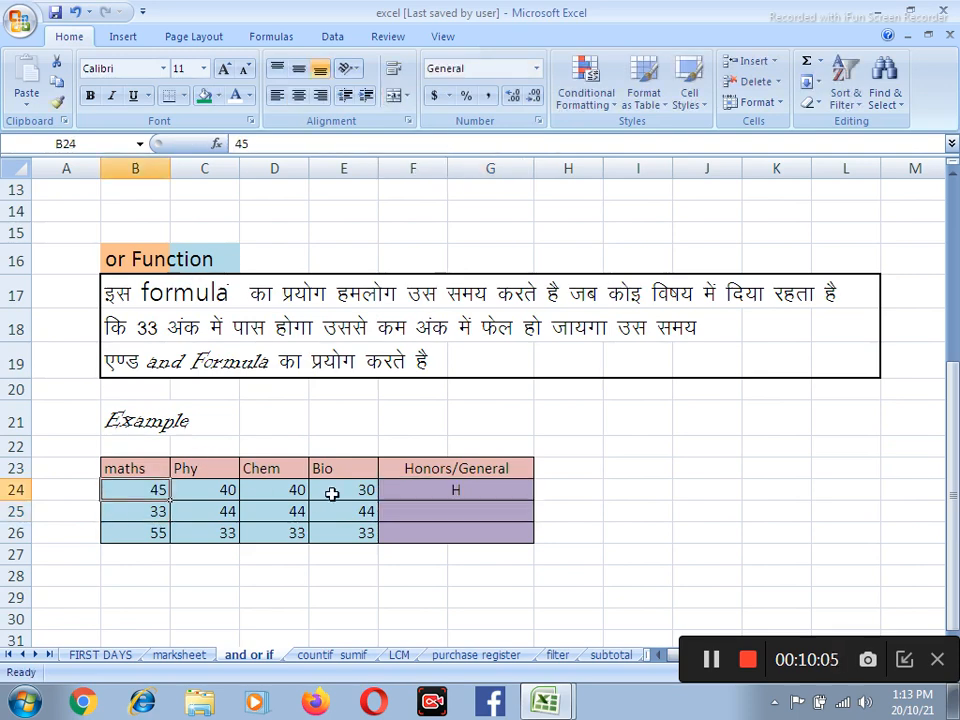
pyautogui.write('44')
pyautogui.press('Return')
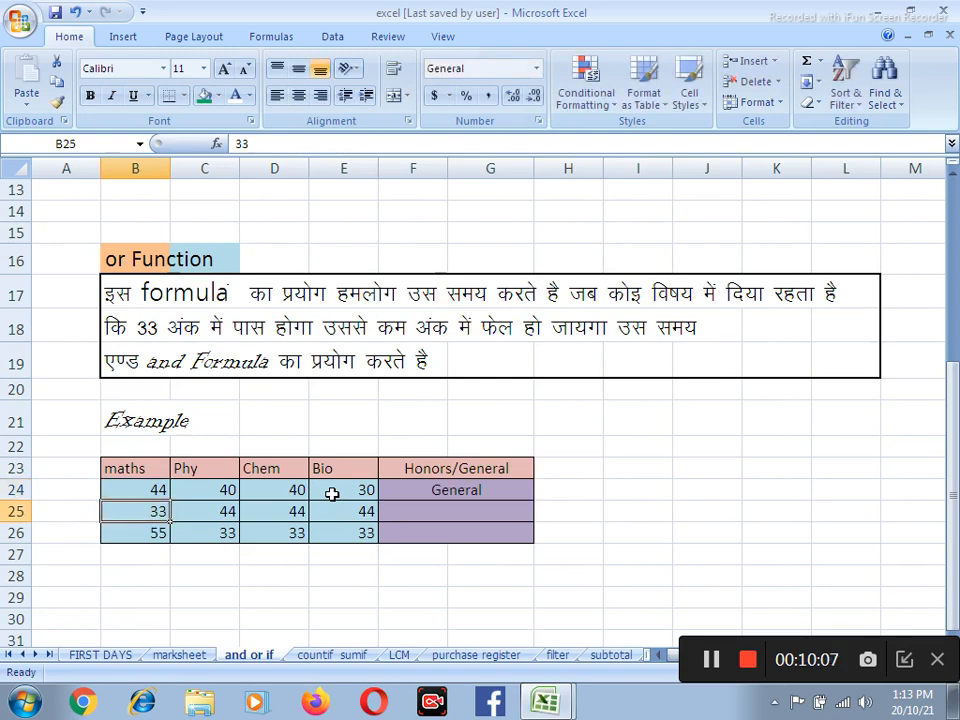
# Test the formula with a Bio mark of 45 in E24, and replace that mark with 44
pyautogui.press('Up')
pyautogui.press('Right')
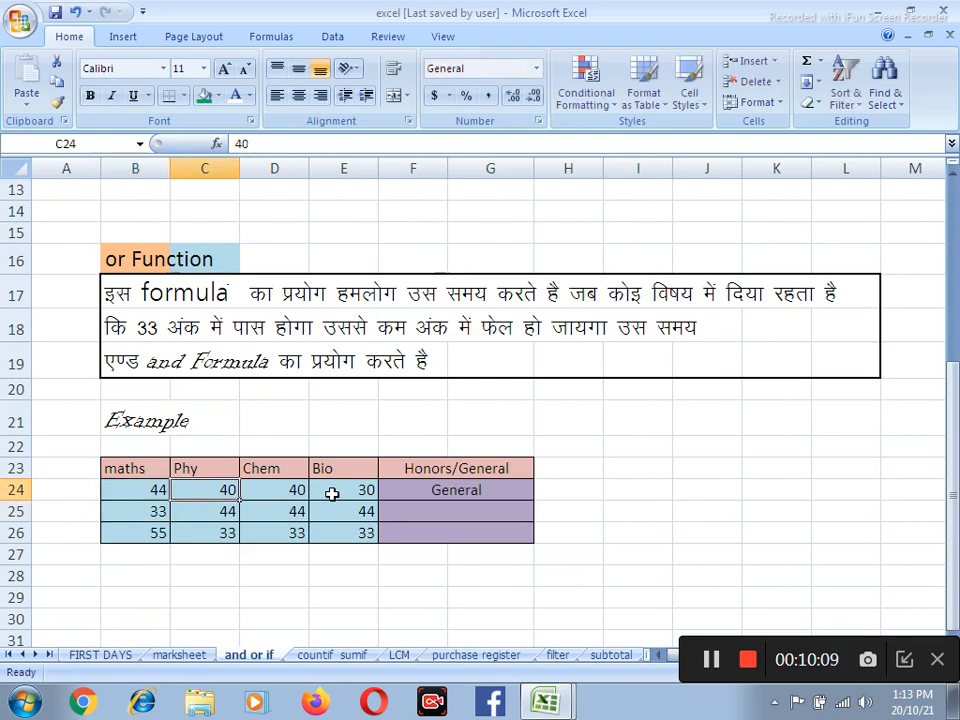
pyautogui.press('Right')
pyautogui.press('Right')
pyautogui.press('Right')
pyautogui.press('Left')
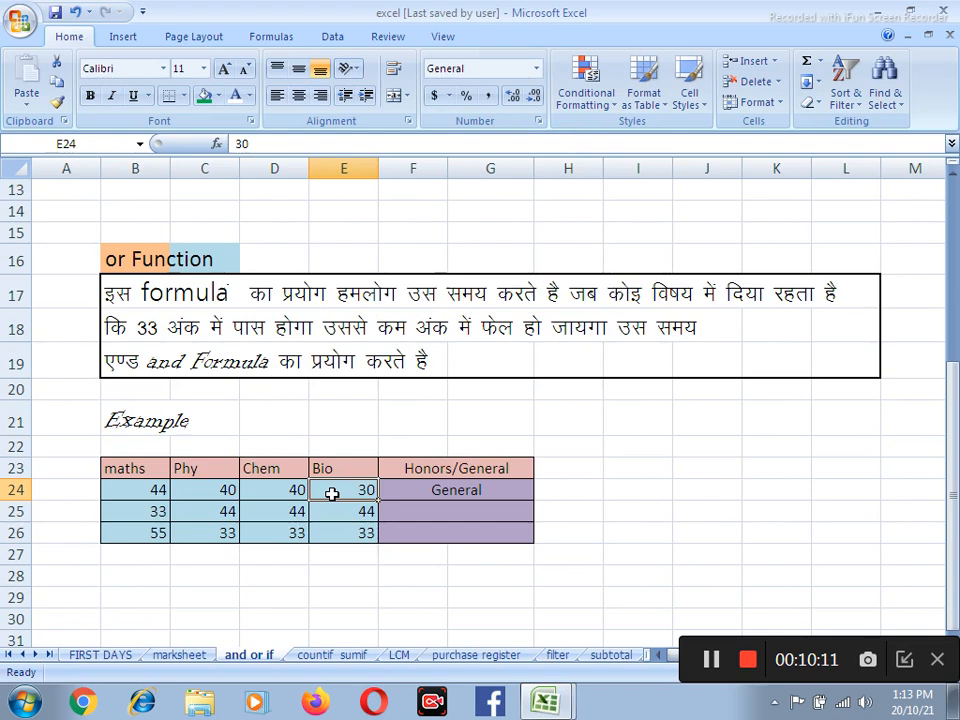
pyautogui.write('45')
pyautogui.press('Return')
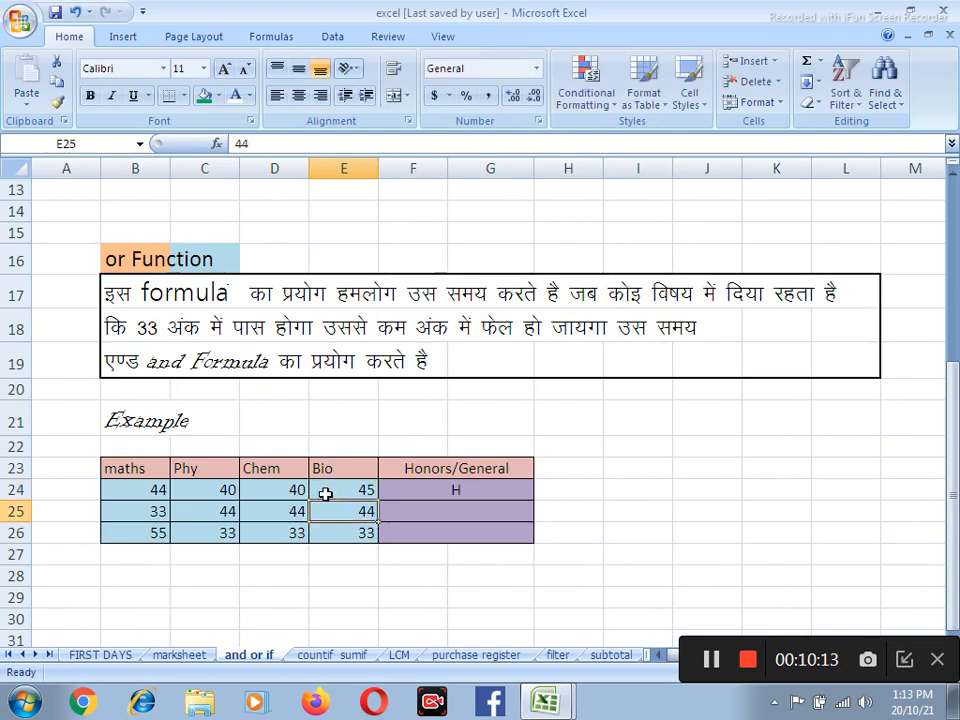
pyautogui.click(336, 493)
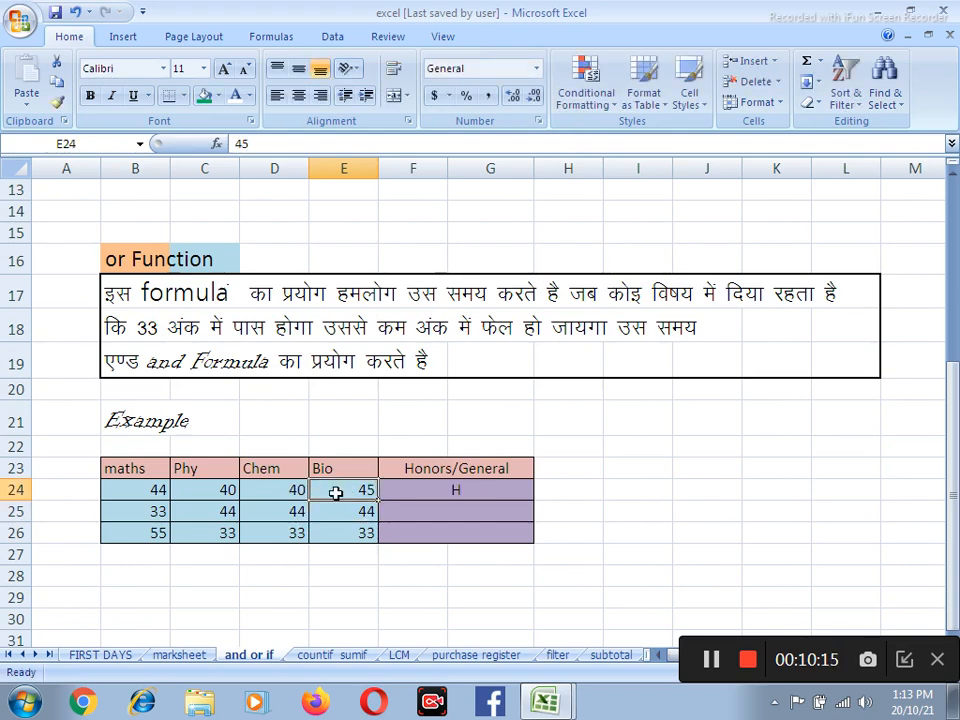
pyautogui.write('44')
# Test the formula with a Chem mark of 45 in D24, and replace that mark with 44
pyautogui.click(270, 500)
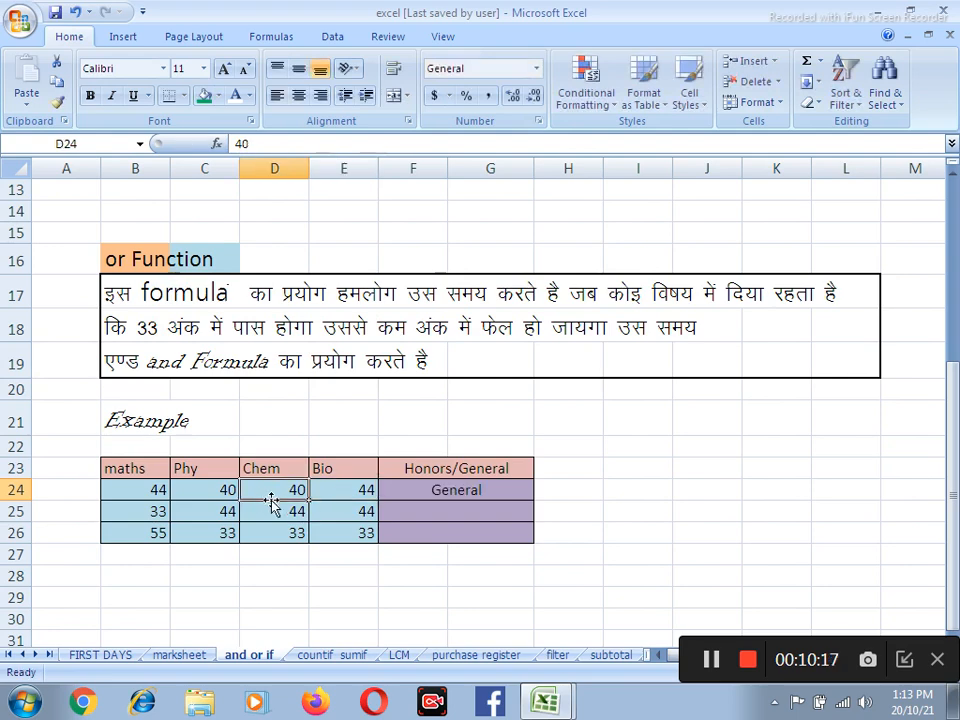
pyautogui.write('45')
pyautogui.press('Return')
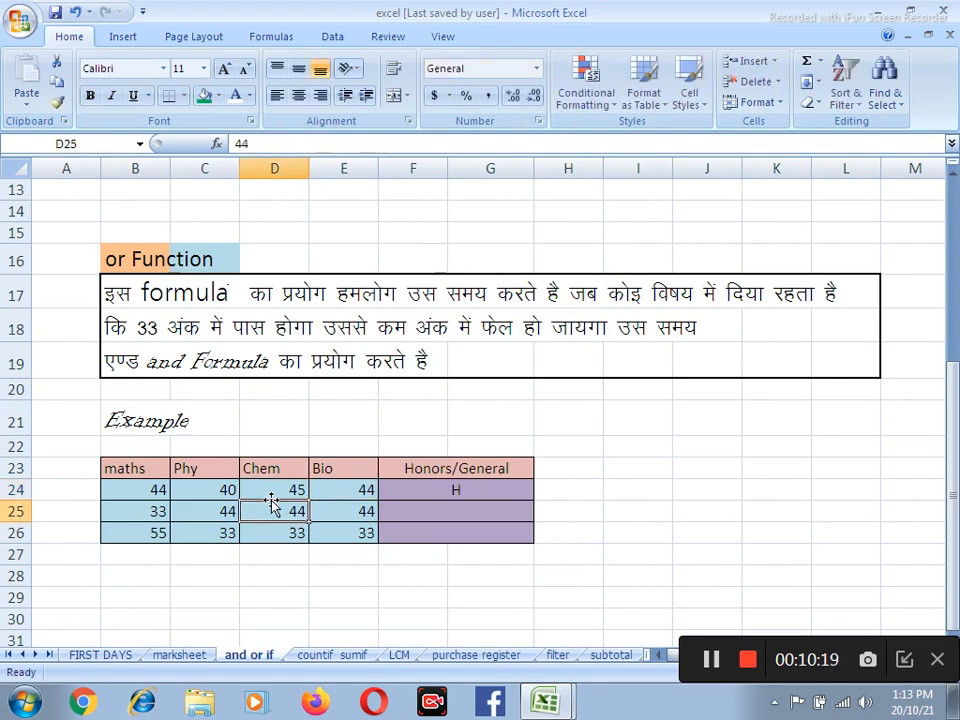
pyautogui.click(300, 490)
pyautogui.write('44')
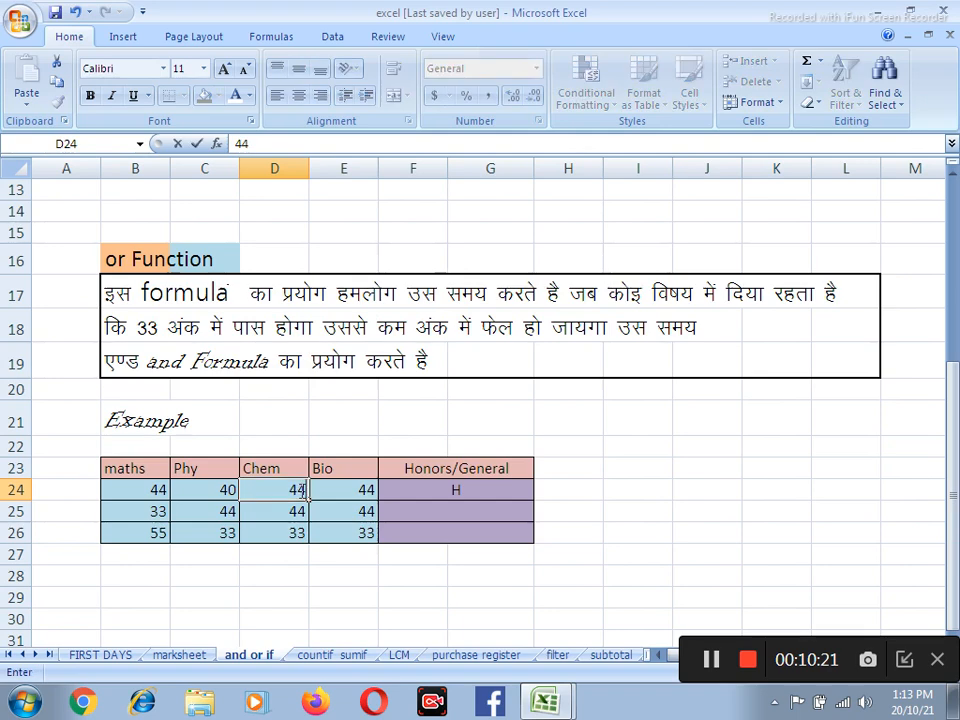
pyautogui.click(710, 660)
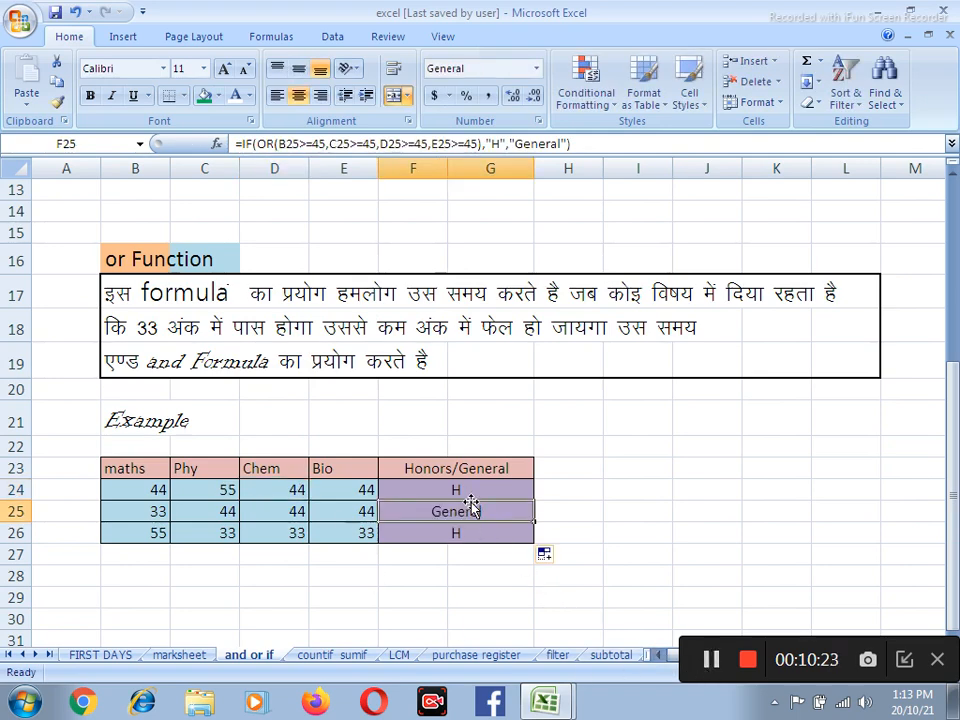
# Clear the Honors/General results in rows 25 and 26, and fill the F24 formula down through F26
pyautogui.moveTo(499, 512); pyautogui.dragTo(500, 535)
pyautogui.press('Delete')
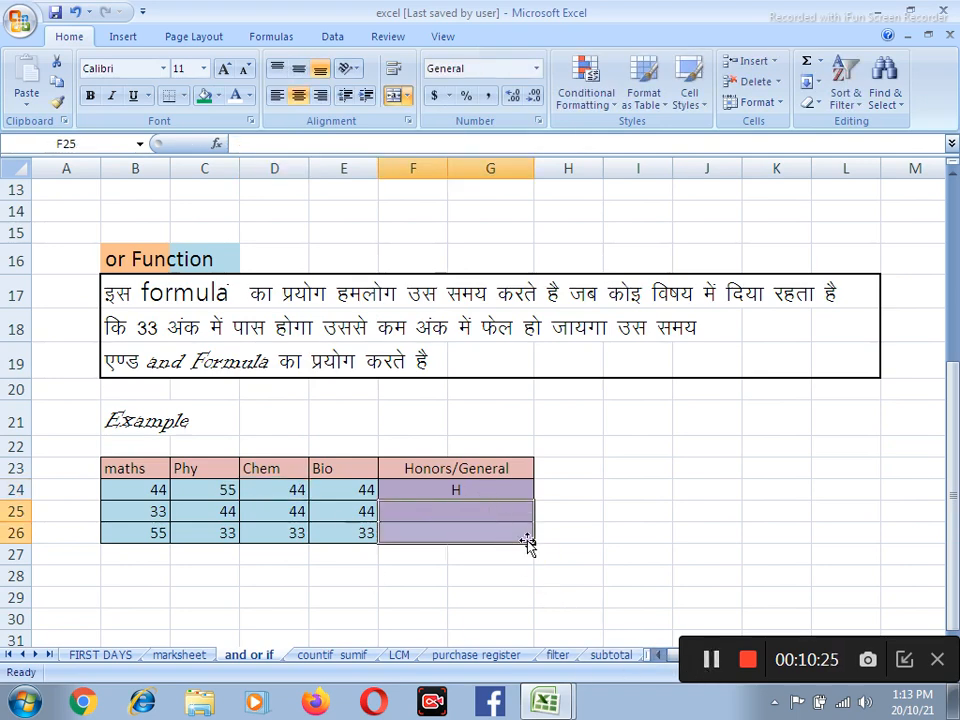
pyautogui.click(560, 490)
pyautogui.click(425, 489)
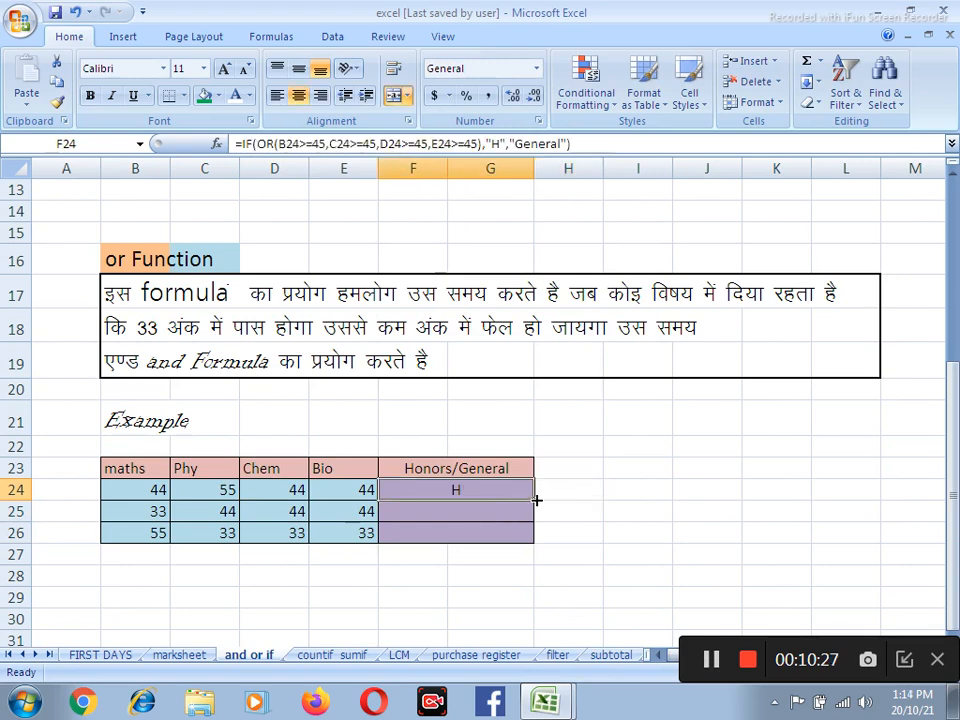
pyautogui.moveTo(536, 500); pyautogui.dragTo(530, 545)
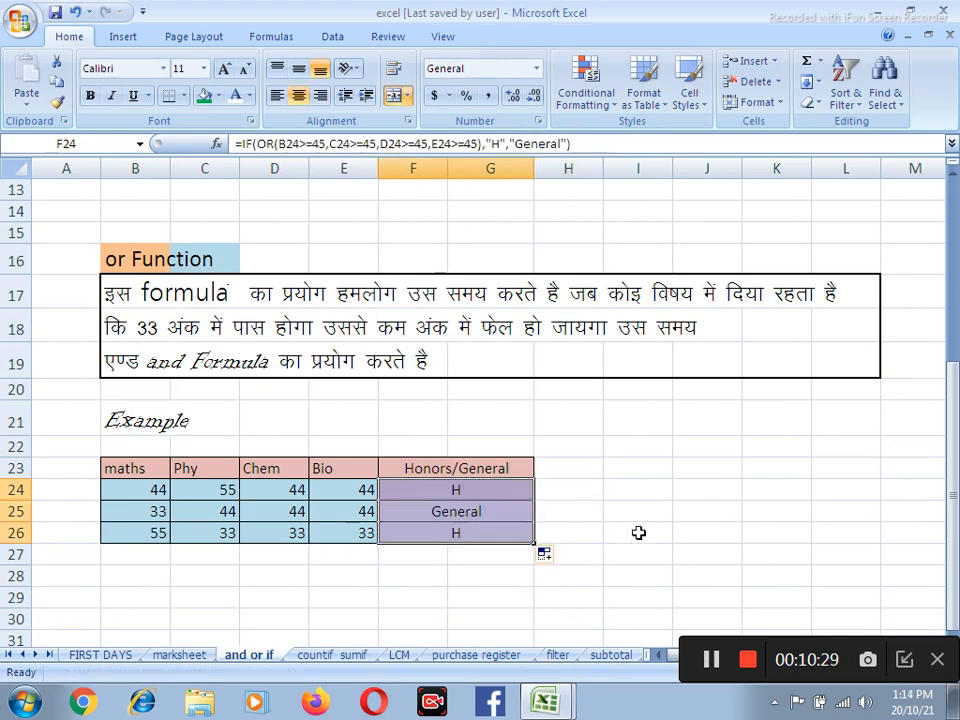
pyautogui.click(639, 531)
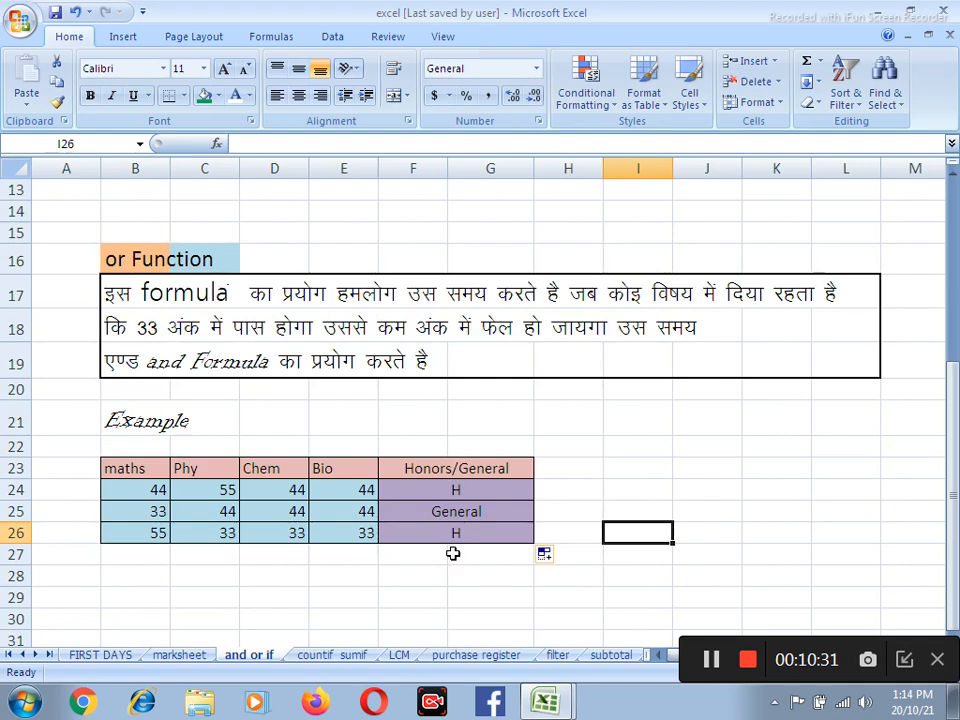
pyautogui.click(440, 516)
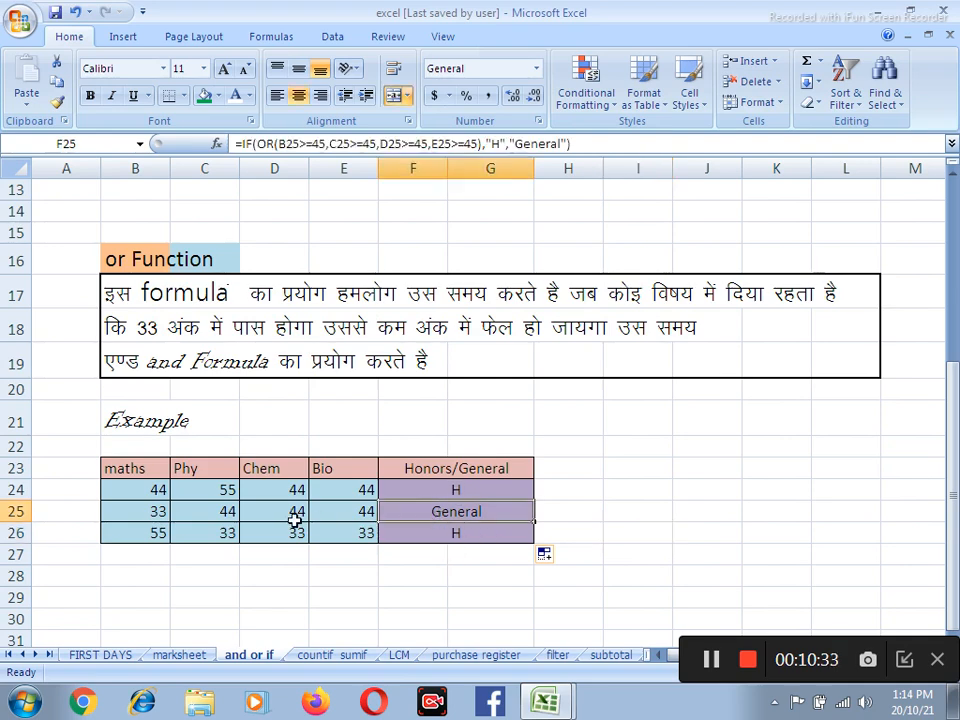
# Change the row 26 marks to 45 for maths, 55 for Phy, 88 for Chem and 99 for Bio
pyautogui.click(146, 532)
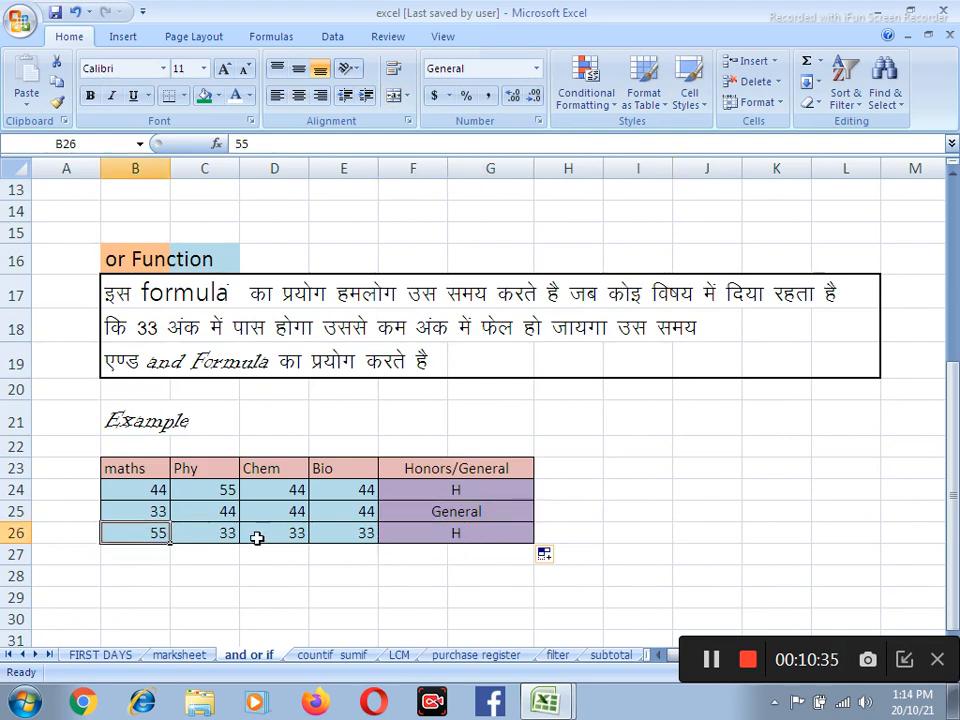
pyautogui.write('45')
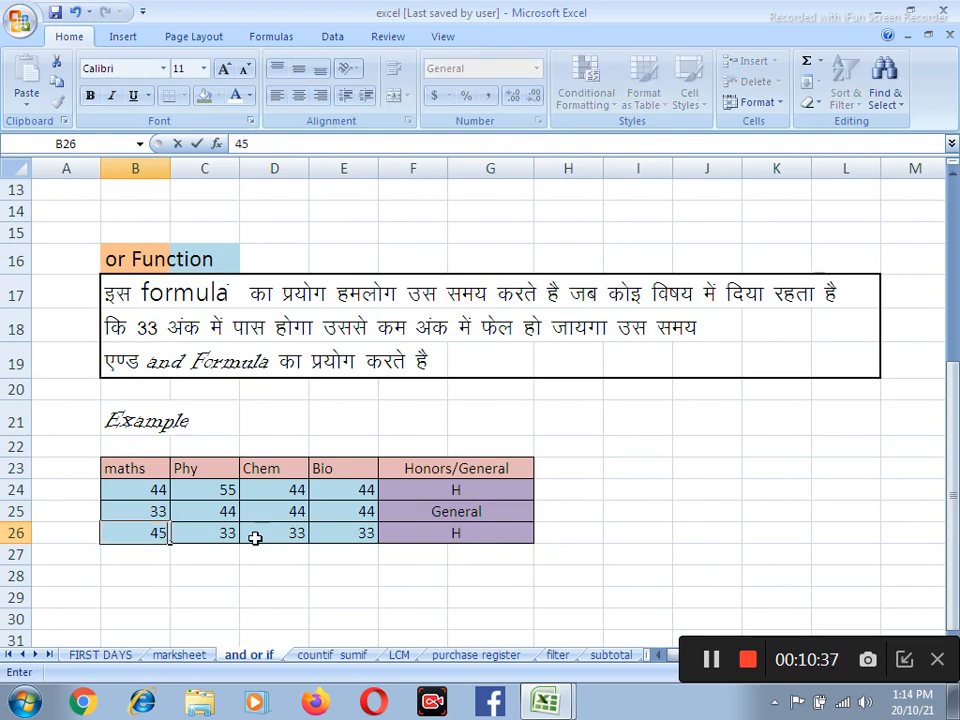
pyautogui.press('Tab')
pyautogui.write('55')
pyautogui.press('Tab')
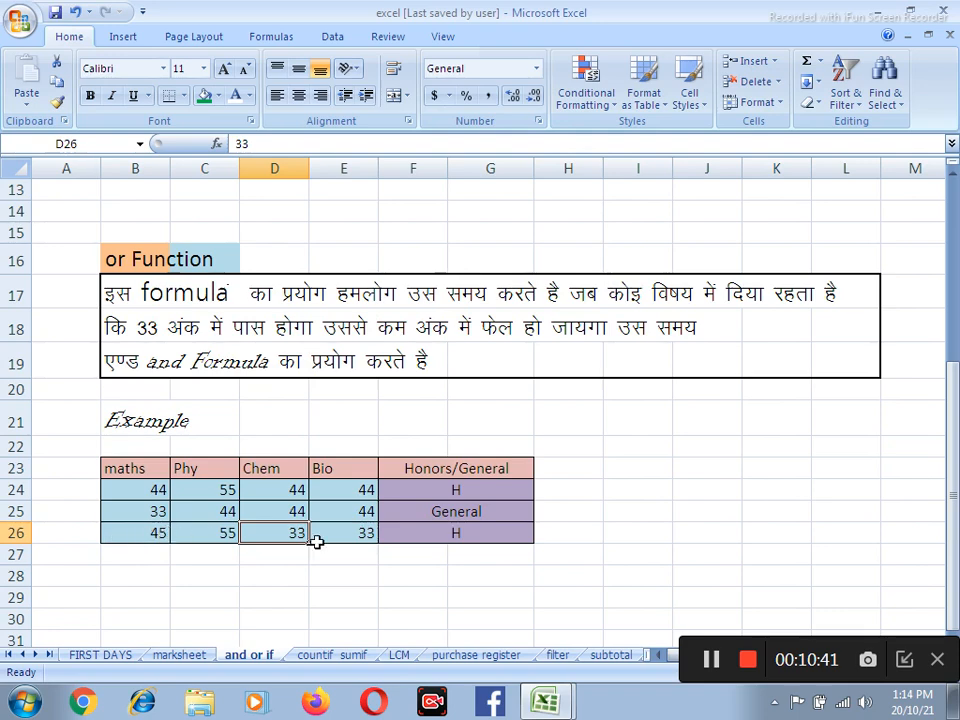
pyautogui.write('88')
pyautogui.press('Tab')
pyautogui.write('99')
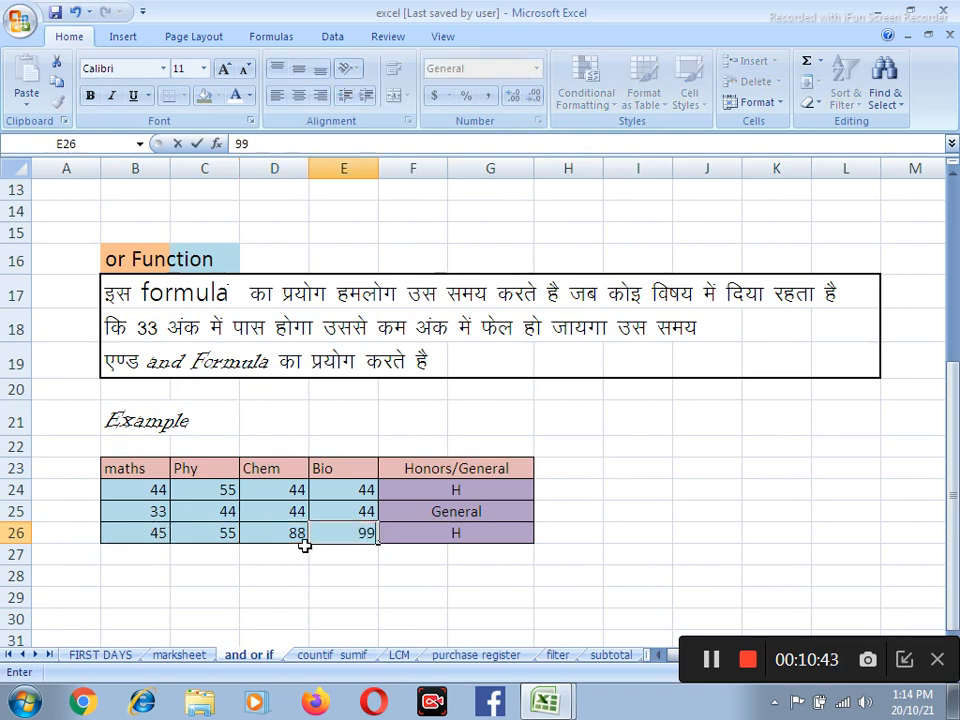
pyautogui.press('Tab')
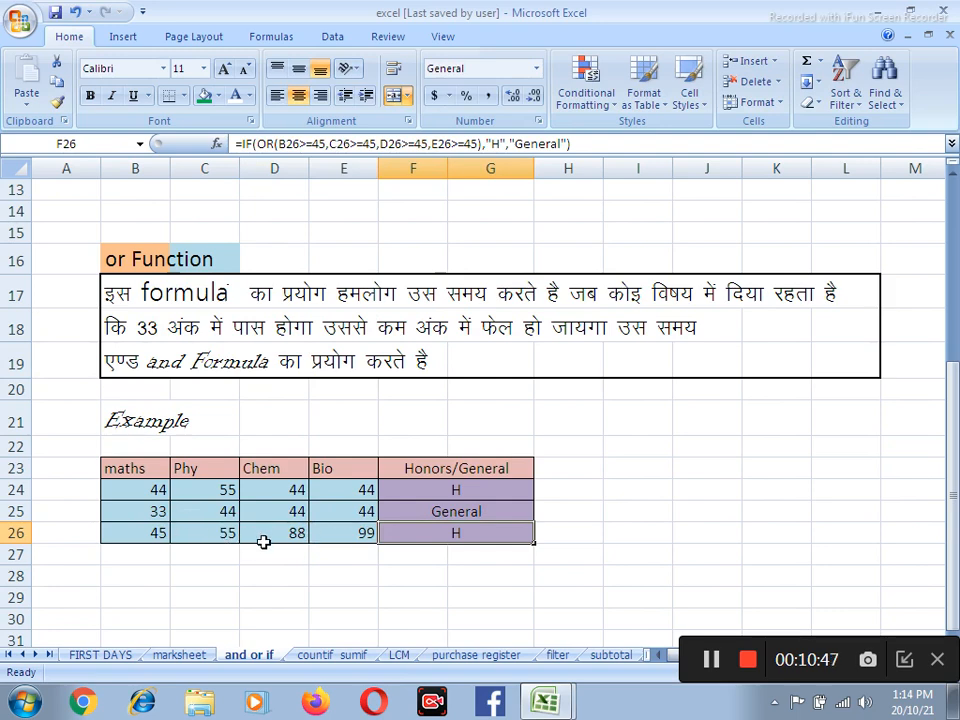
pyautogui.scroll(1, 262, 540)
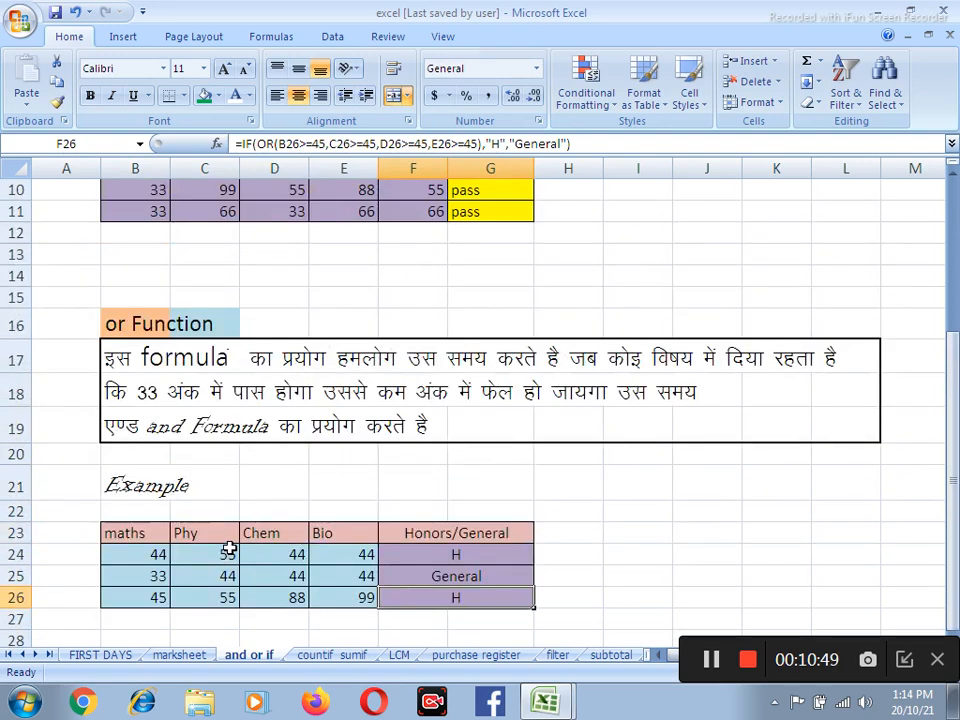